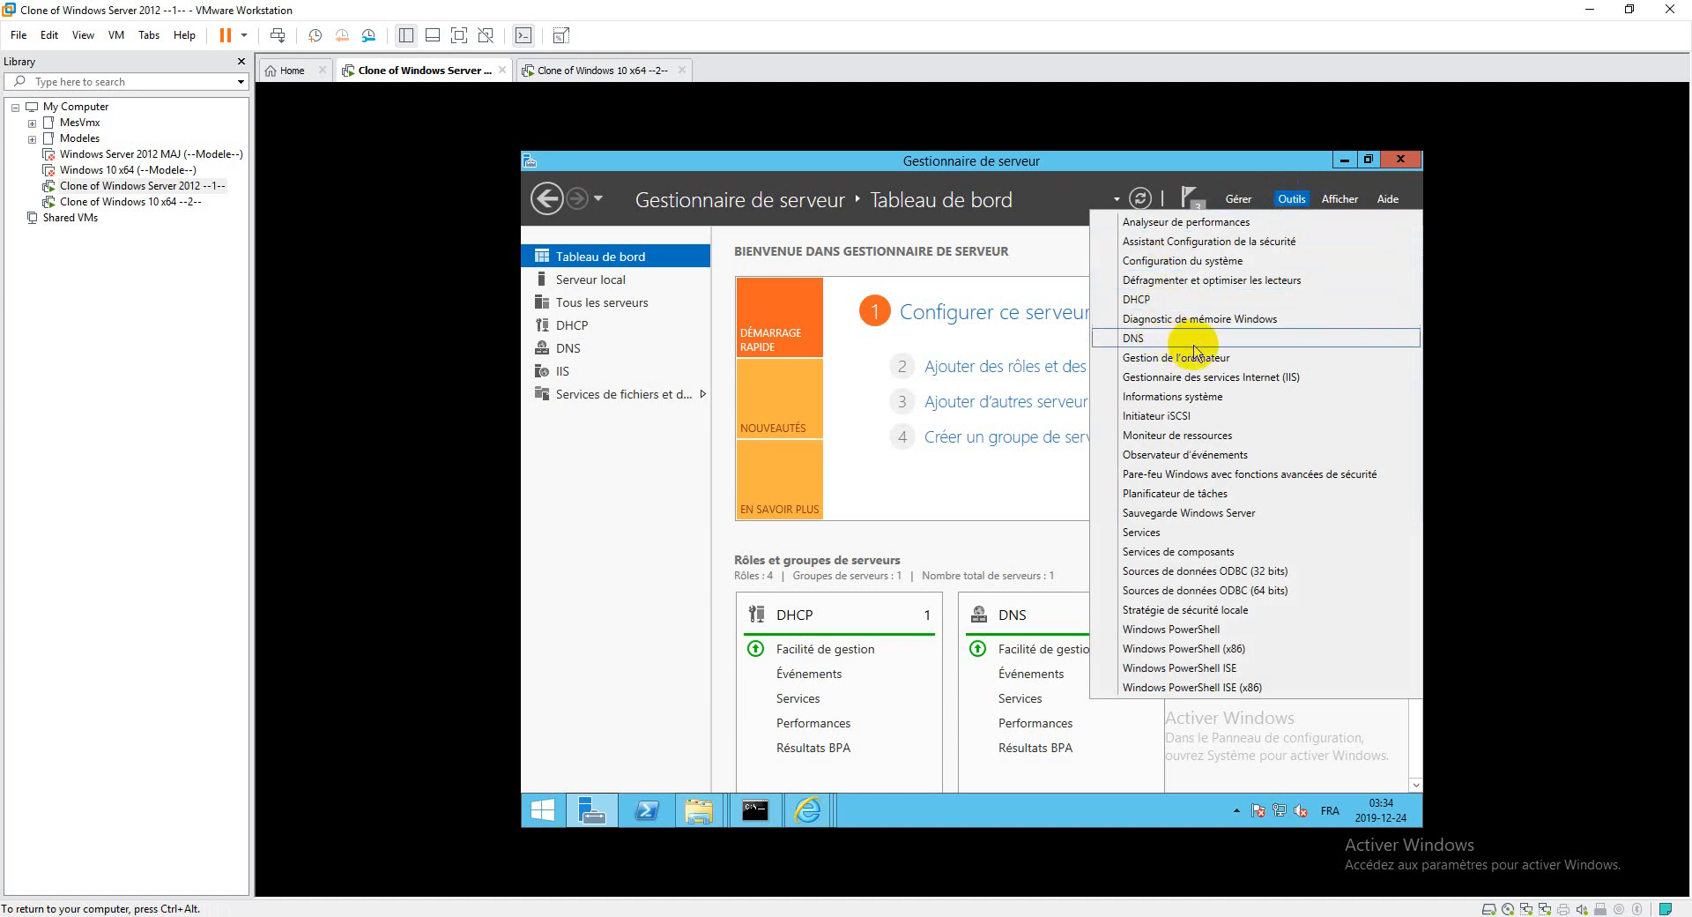
Open the Internet Information Services (IIS) Manager and review the existing bindings of the web1 site.
click(1225, 378)
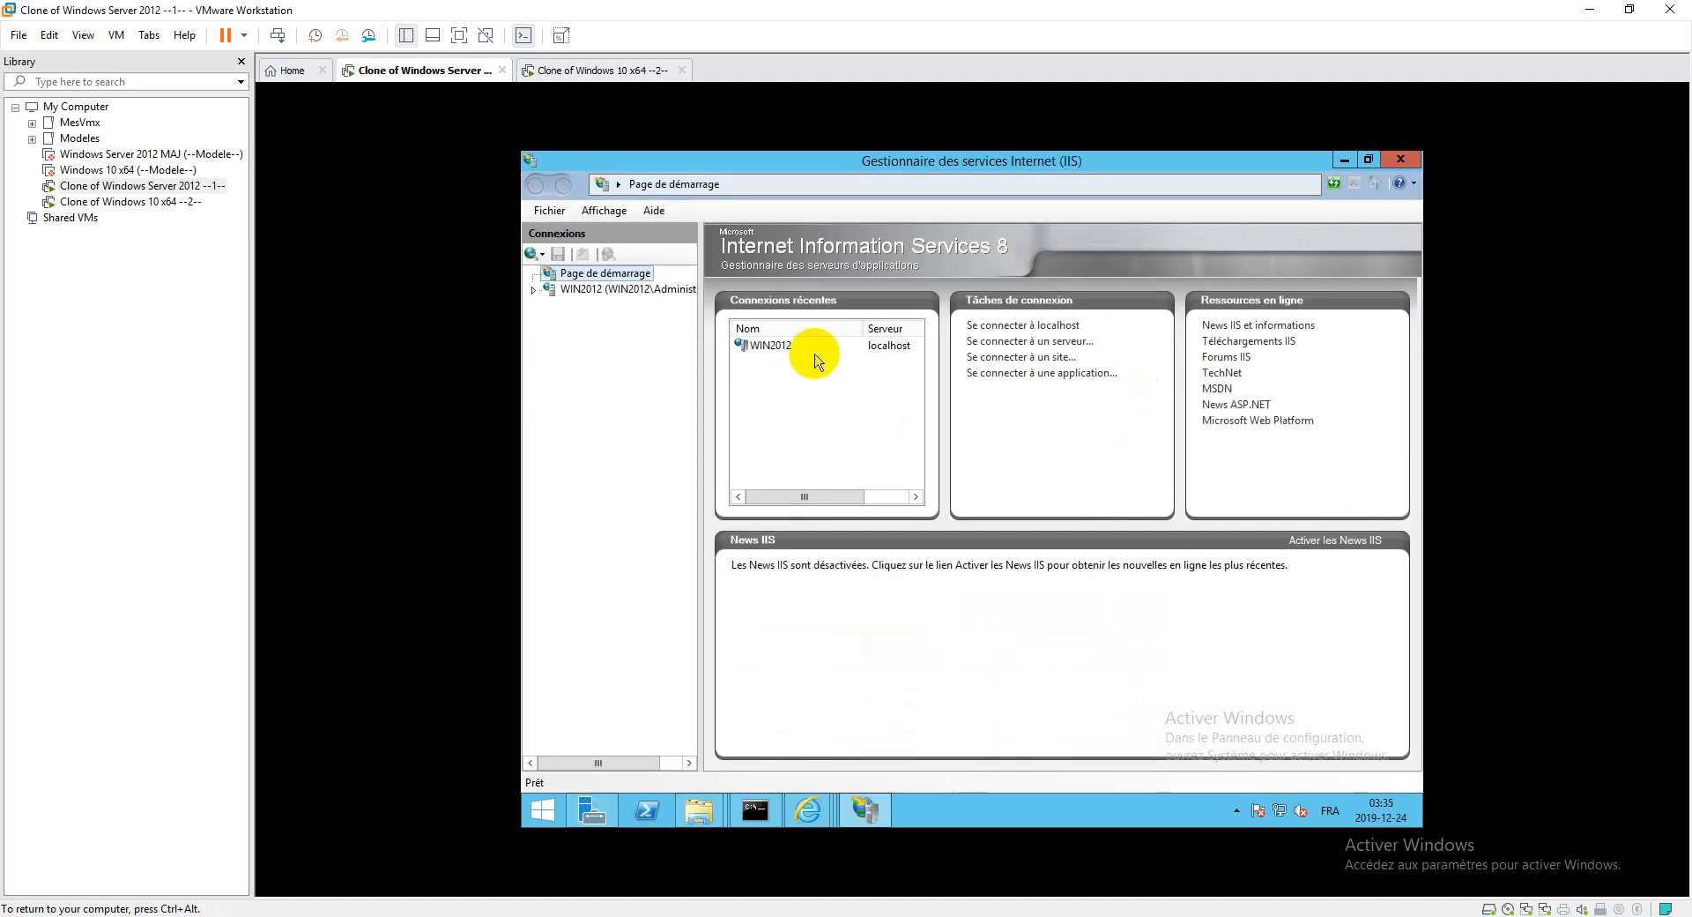
click(555, 290)
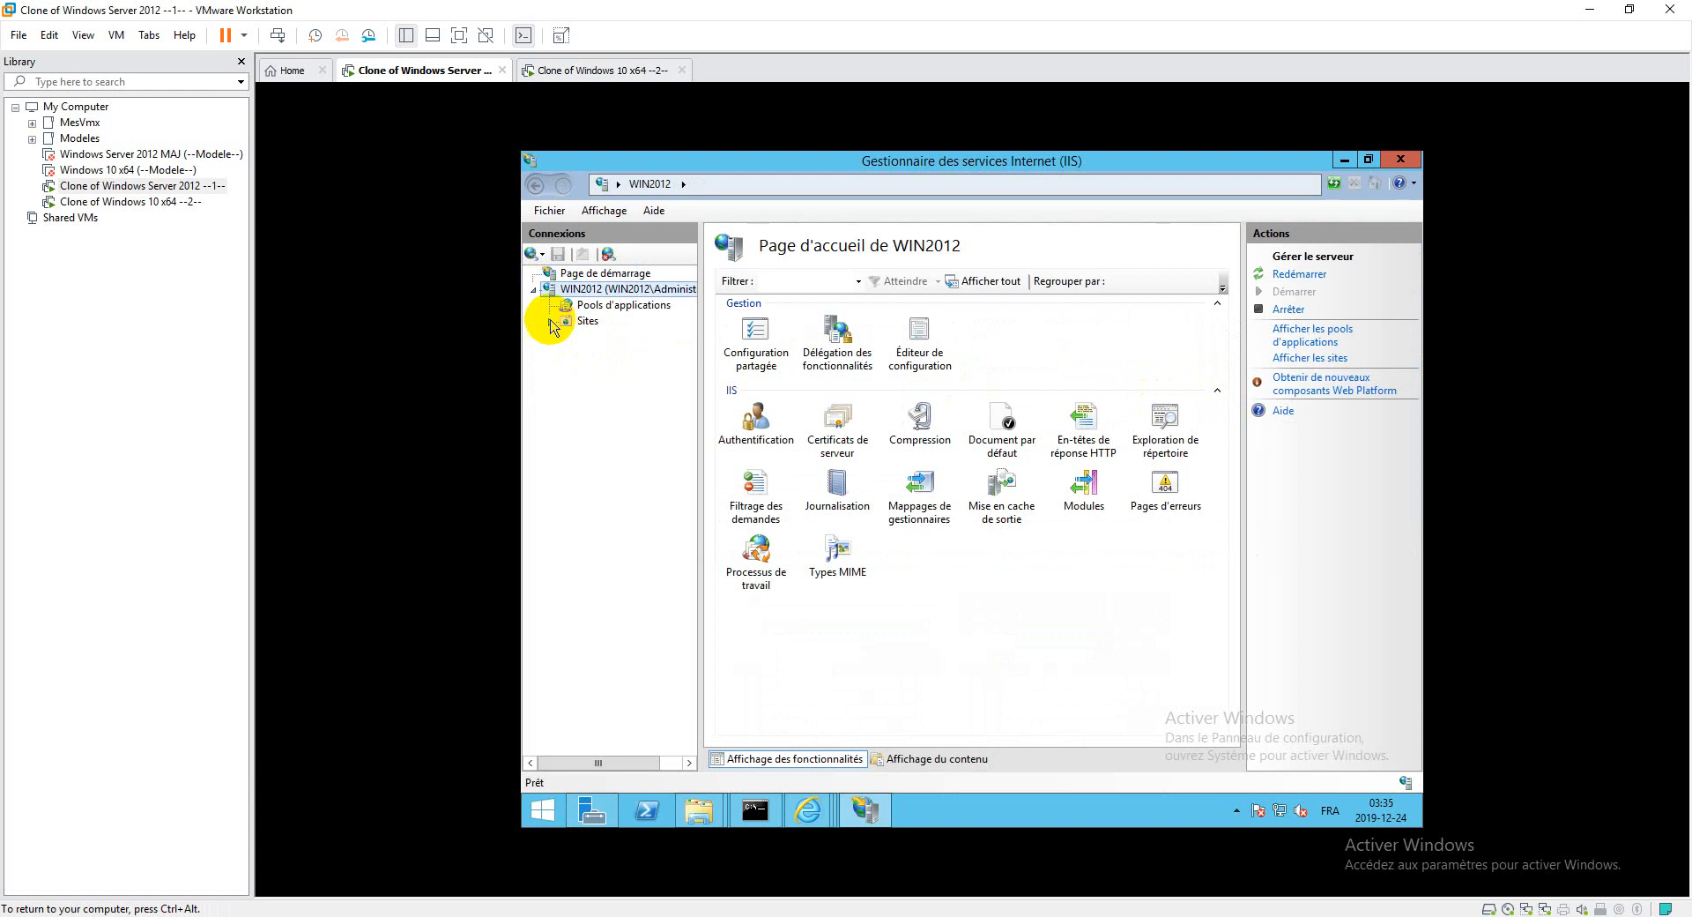
click(551, 321)
click(603, 353)
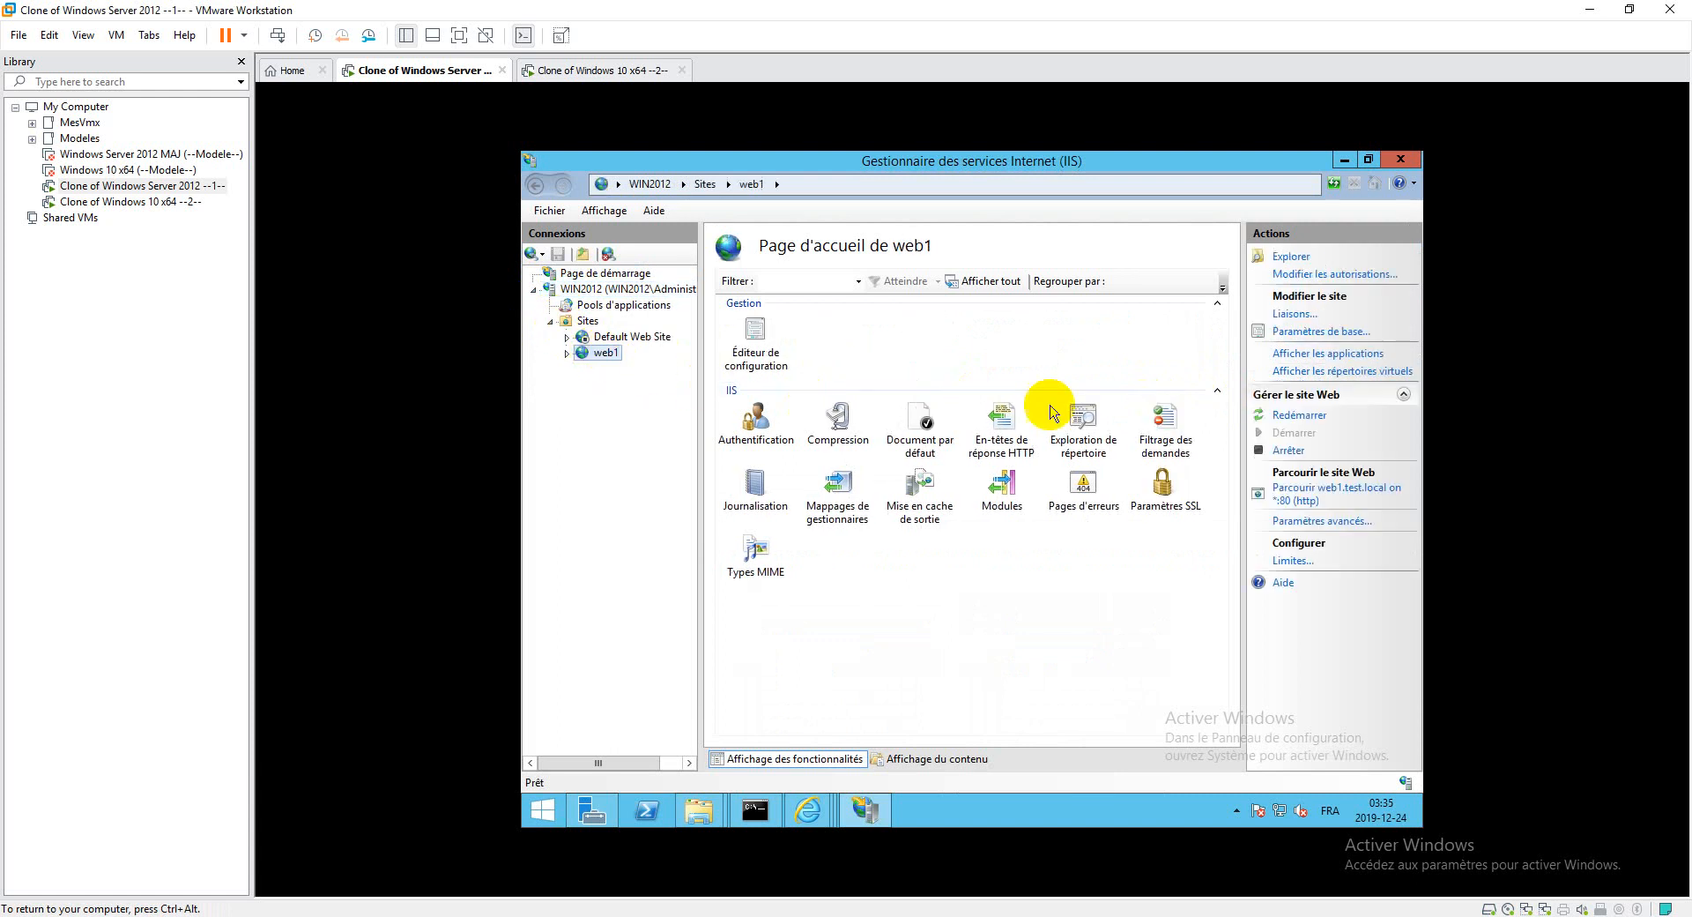
click(1295, 314)
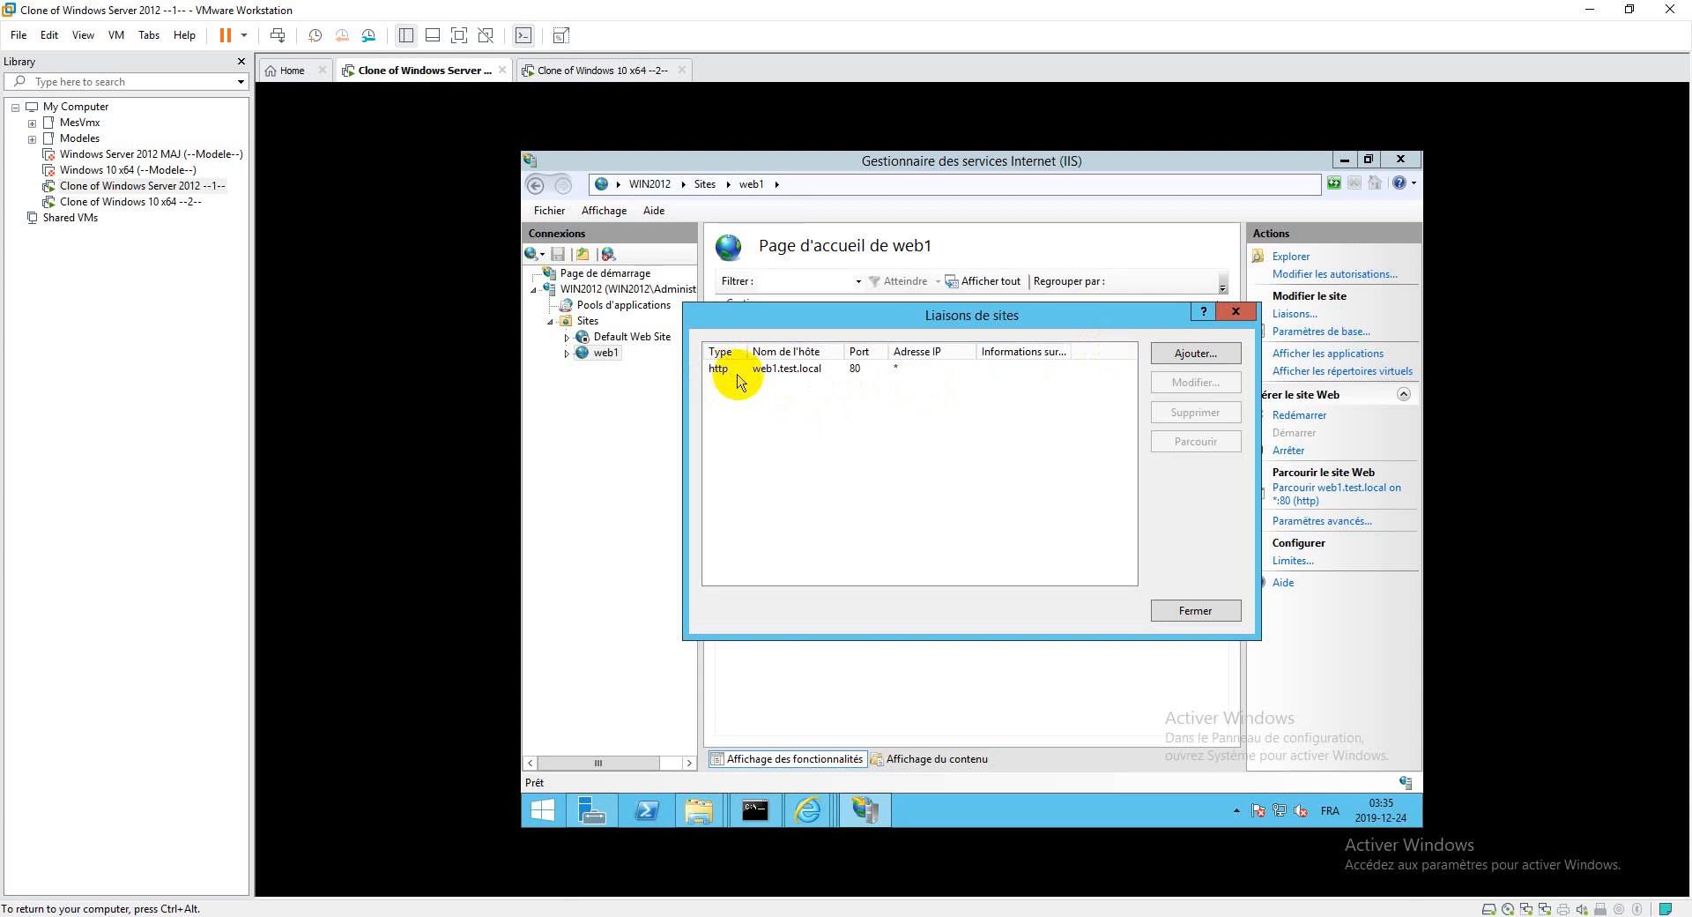
click(1178, 610)
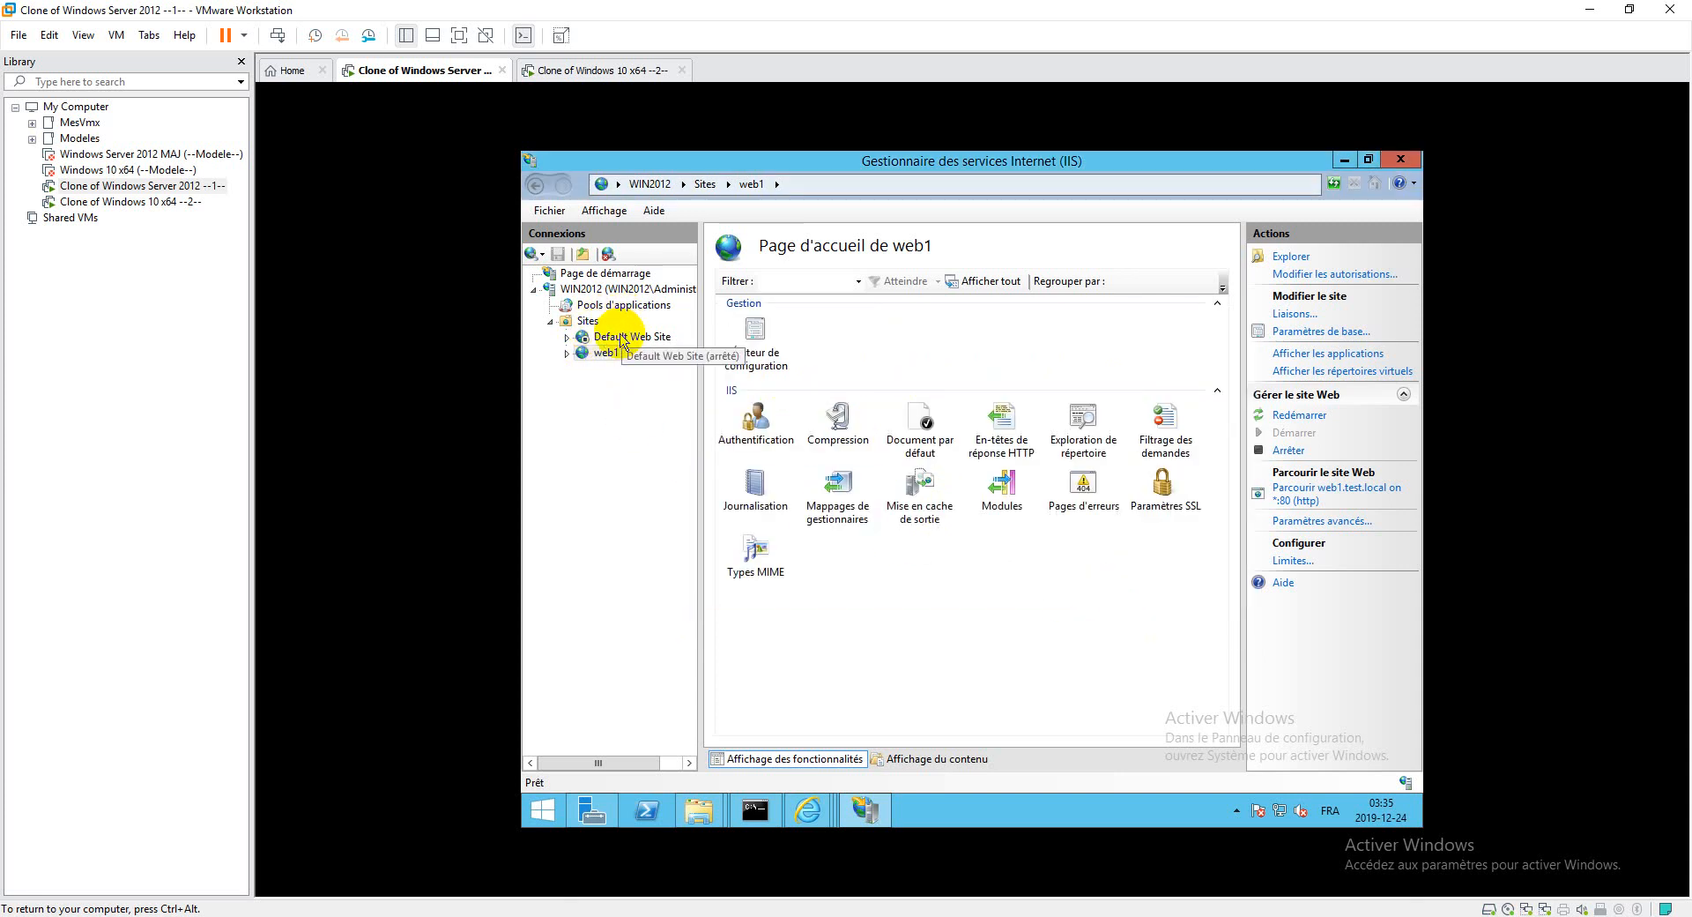
Create a self-signed server certificate named CertificatAutoSigne in the Personnel store on the WIN2012 server.
click(591, 292)
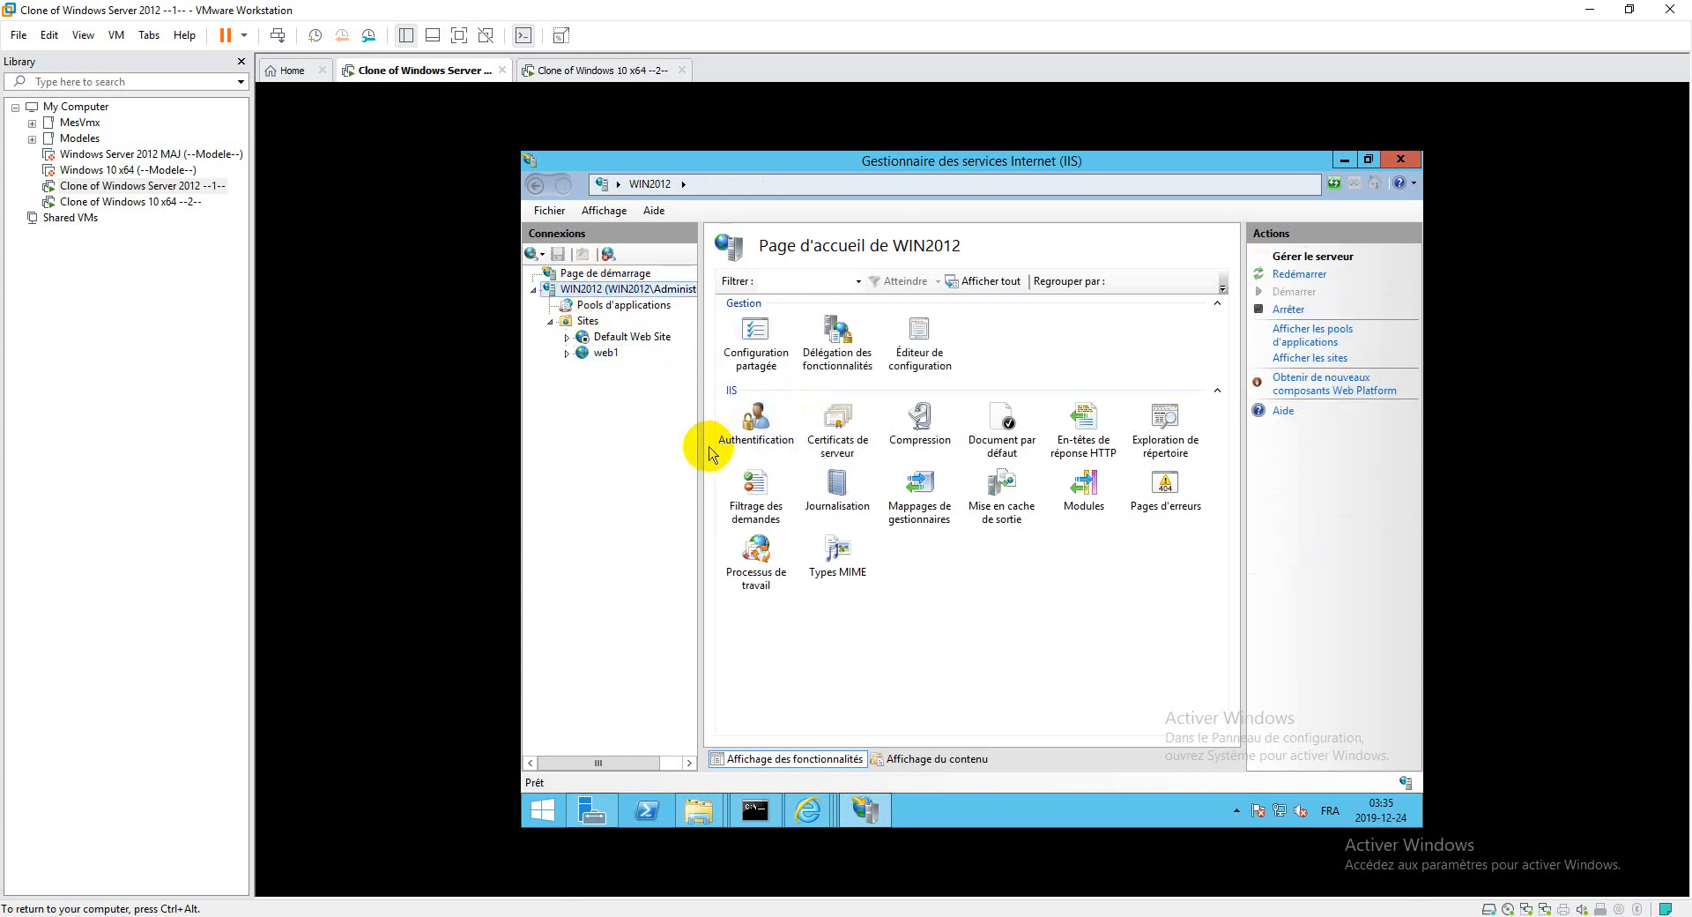
double_click(844, 453)
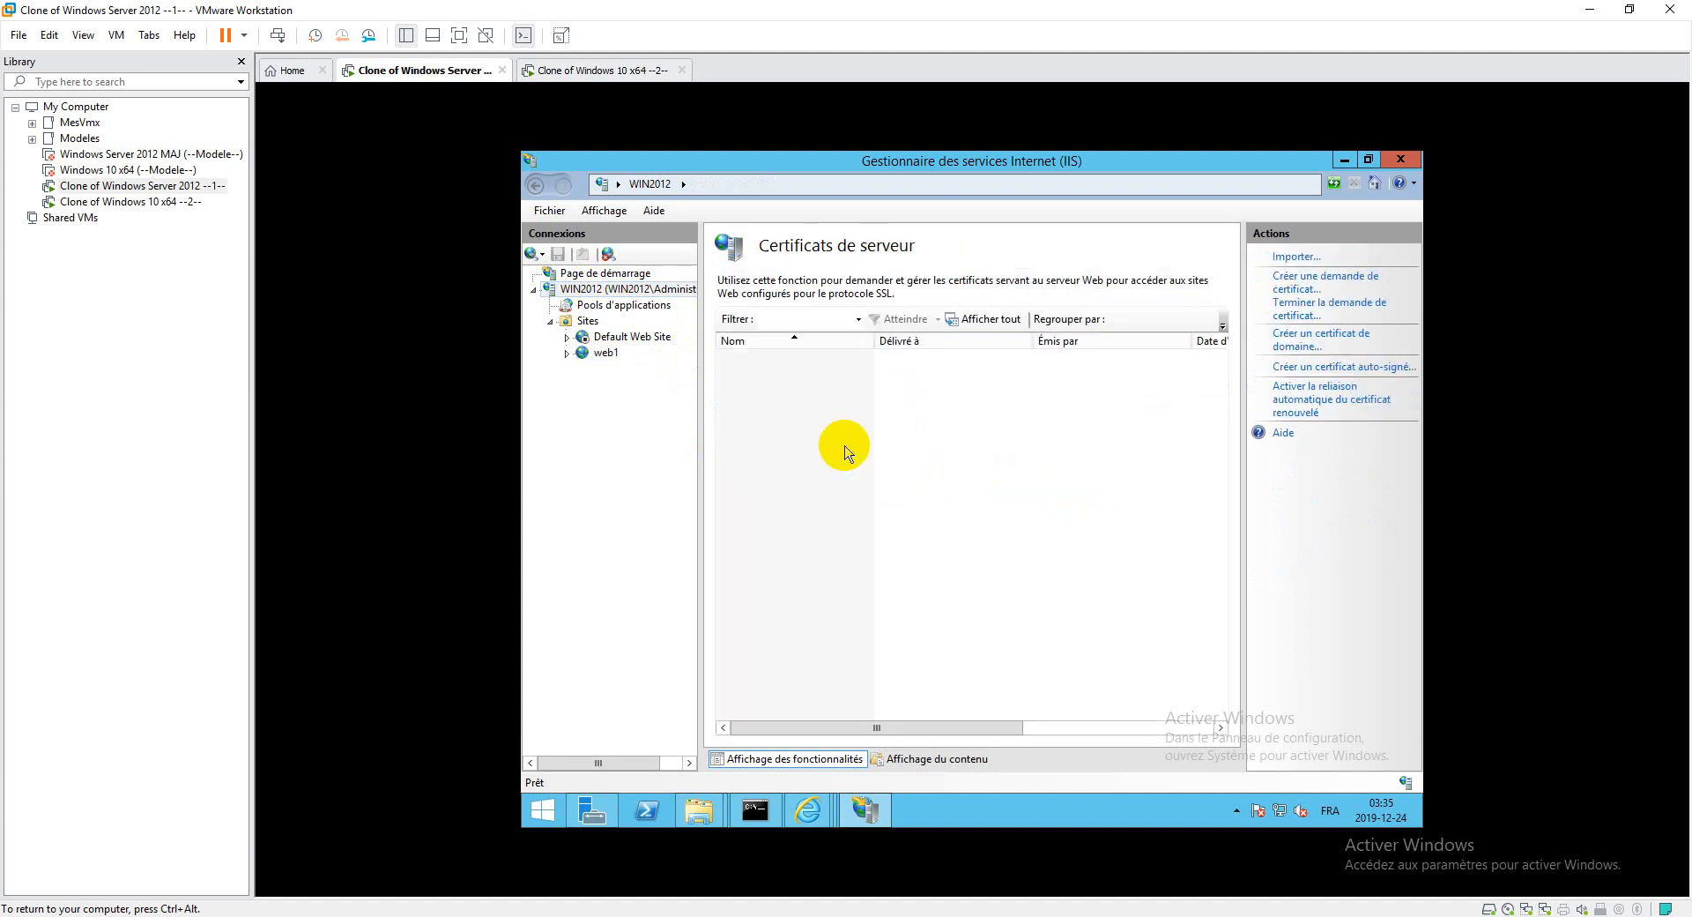
click(1289, 367)
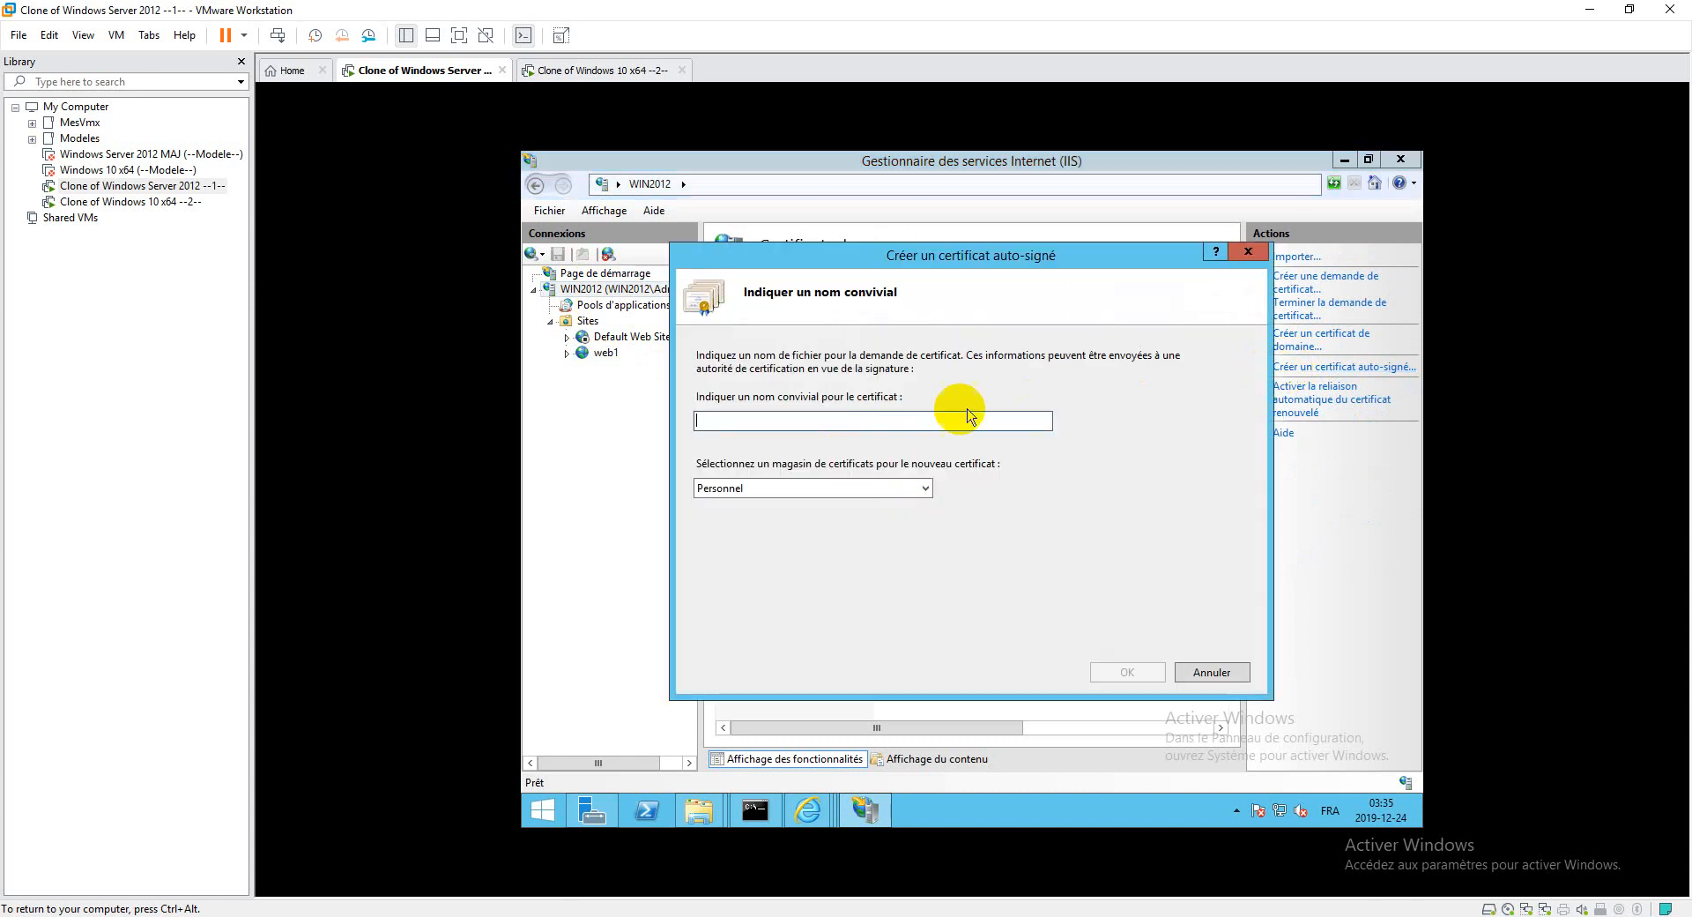
text(CertificatAutoSigne)
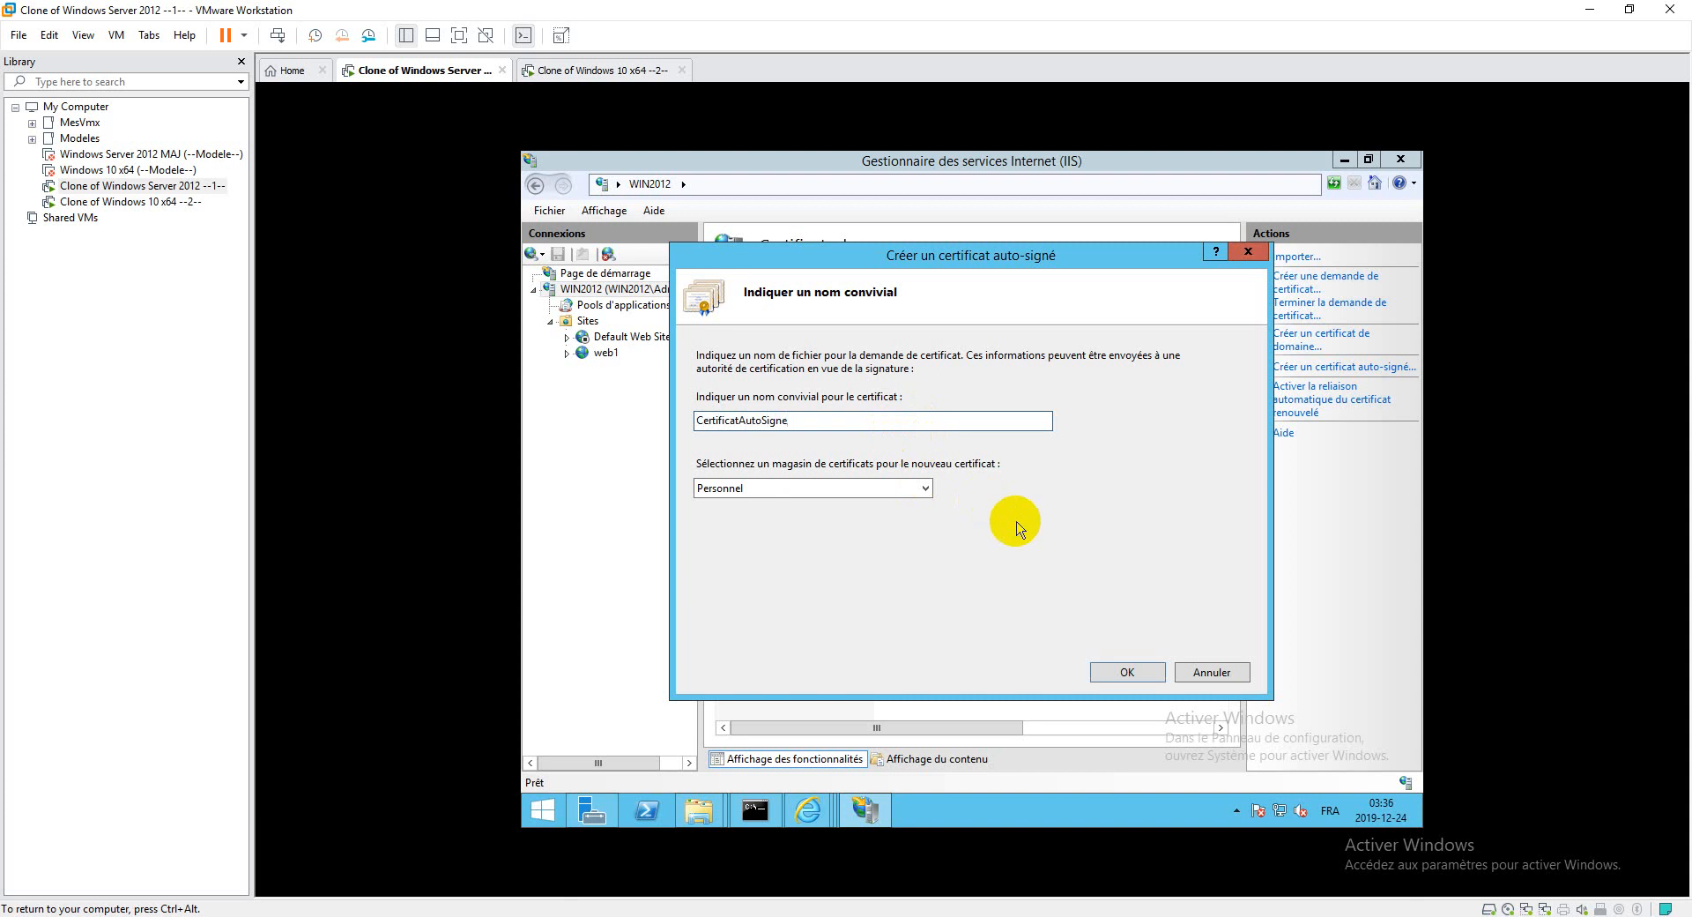
click(908, 486)
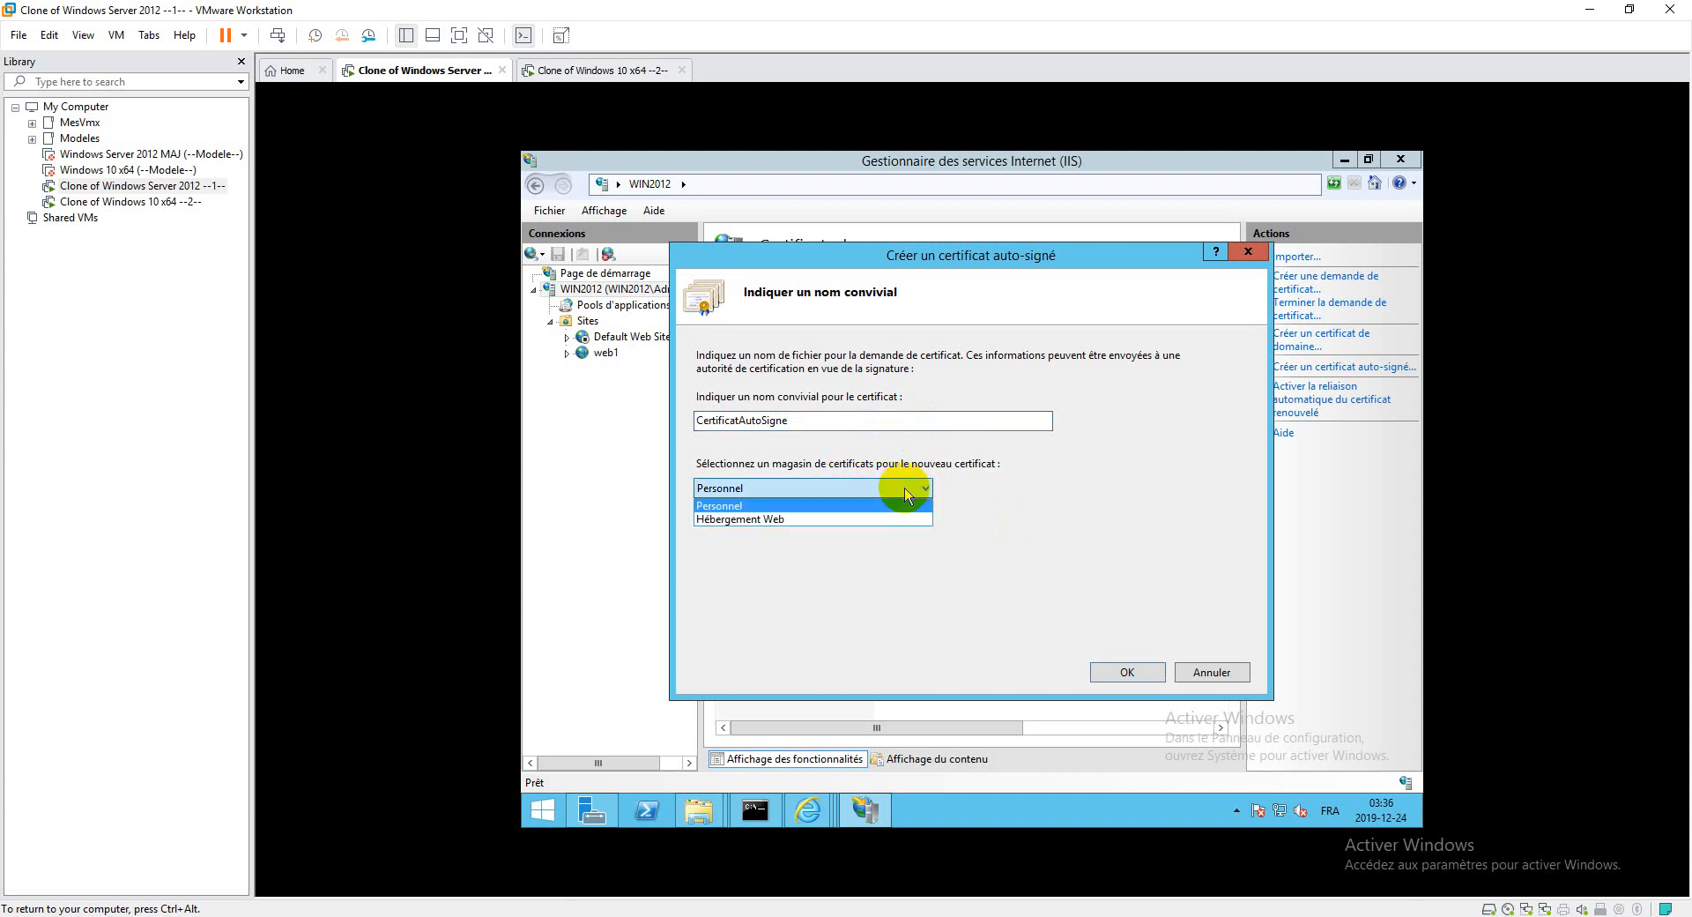
click(846, 492)
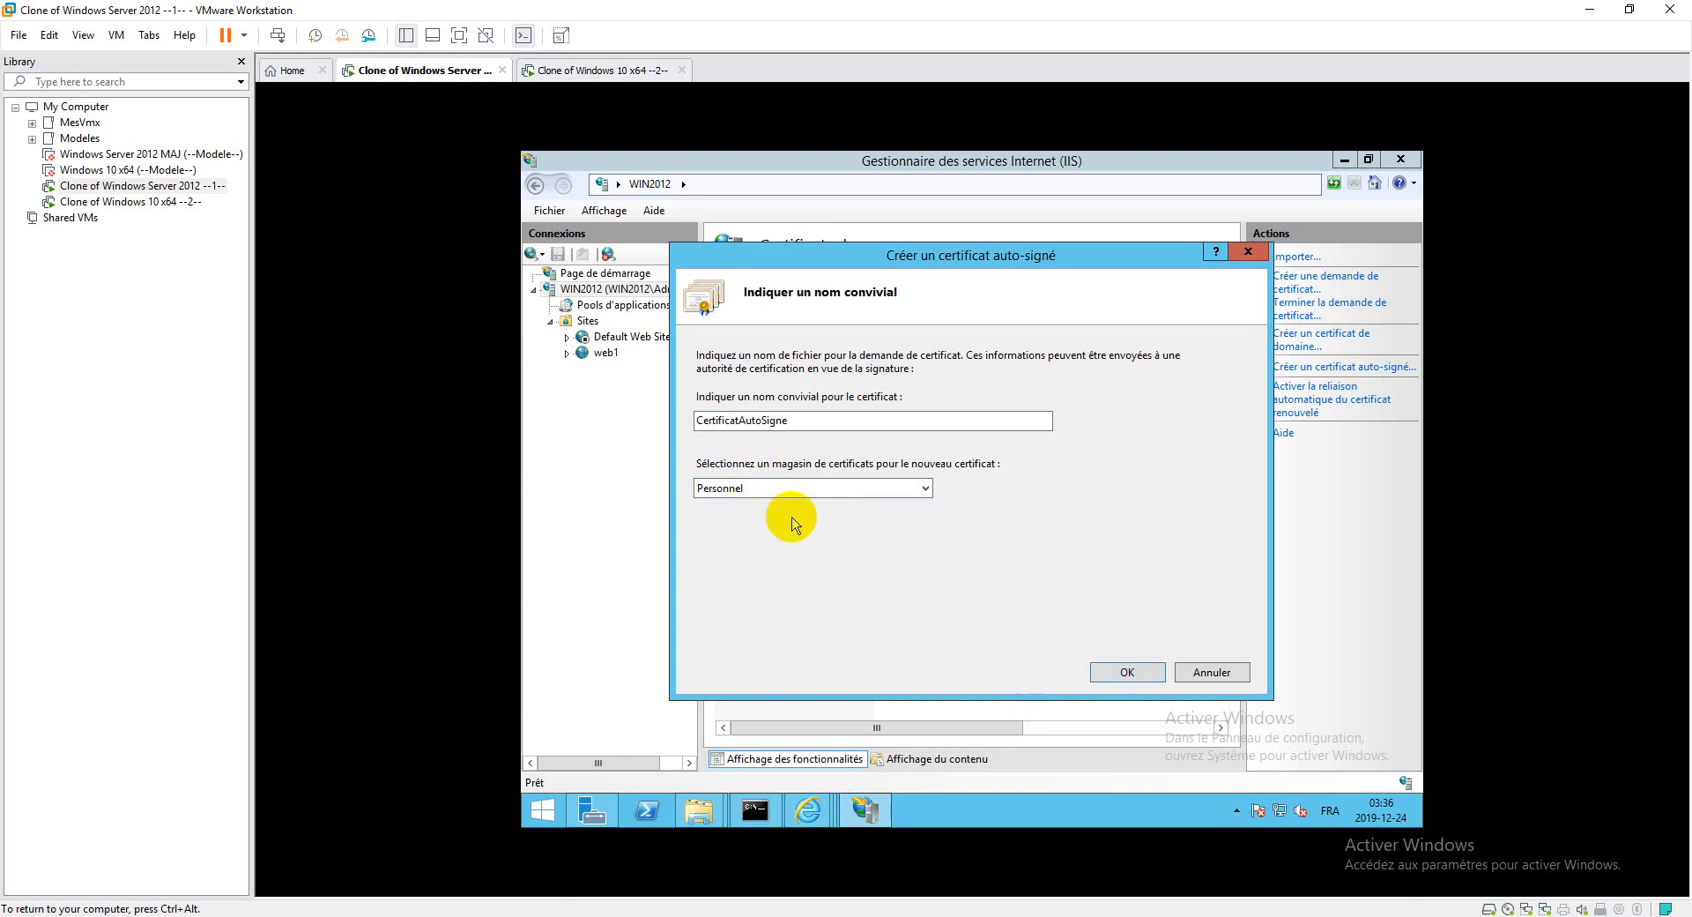
click(1114, 673)
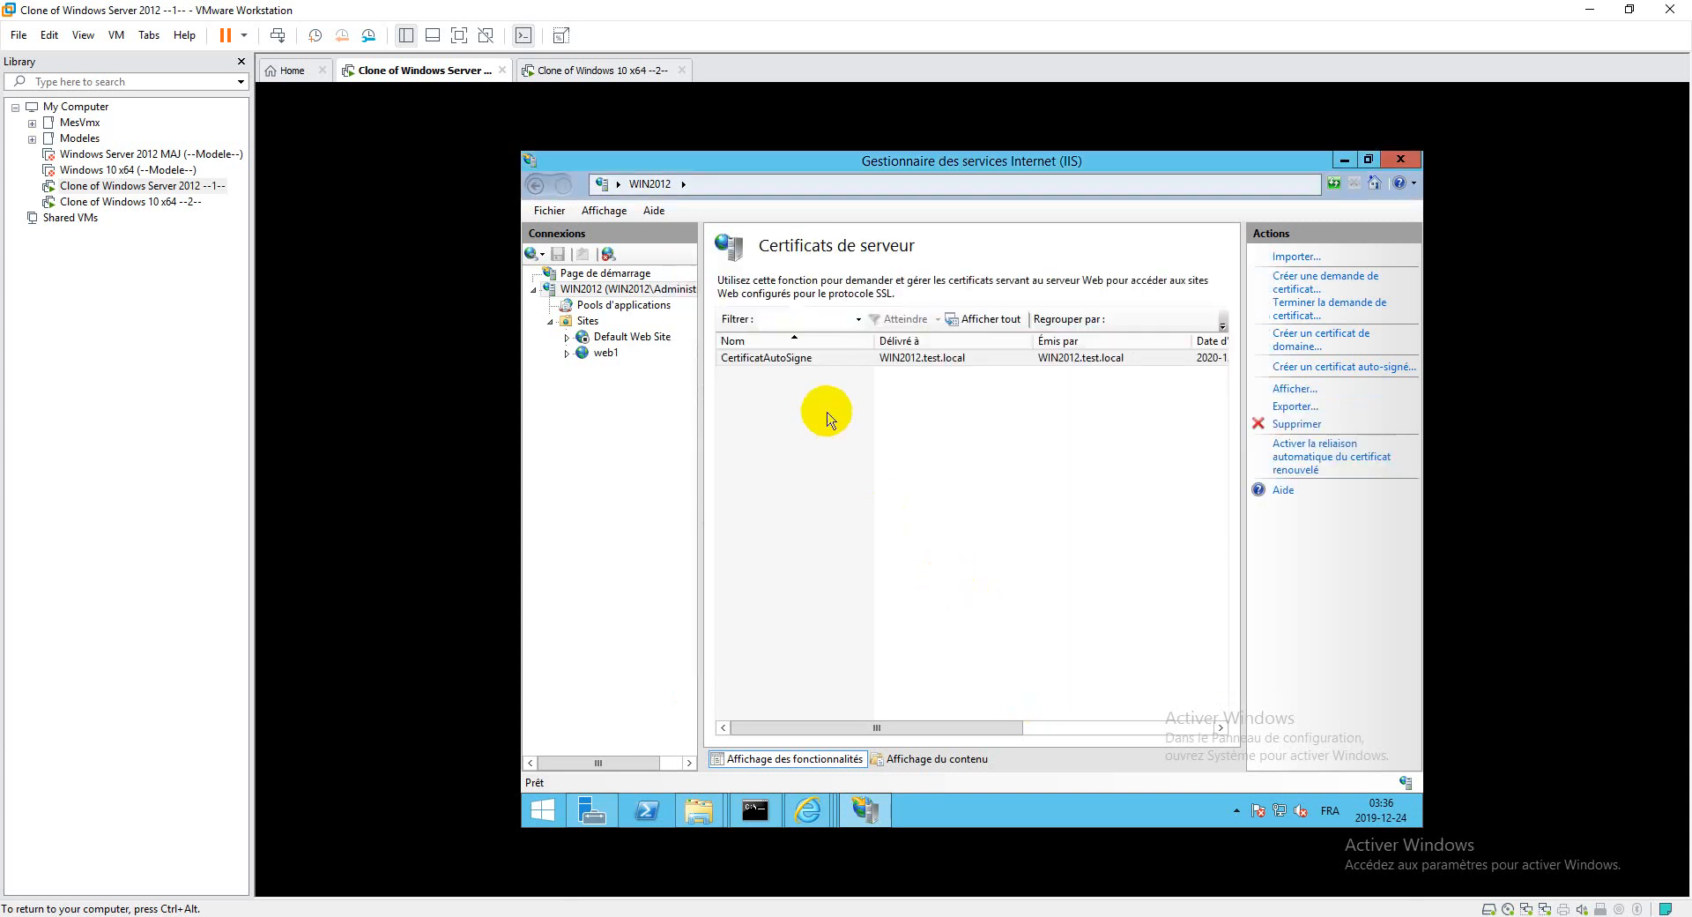
click(756, 355)
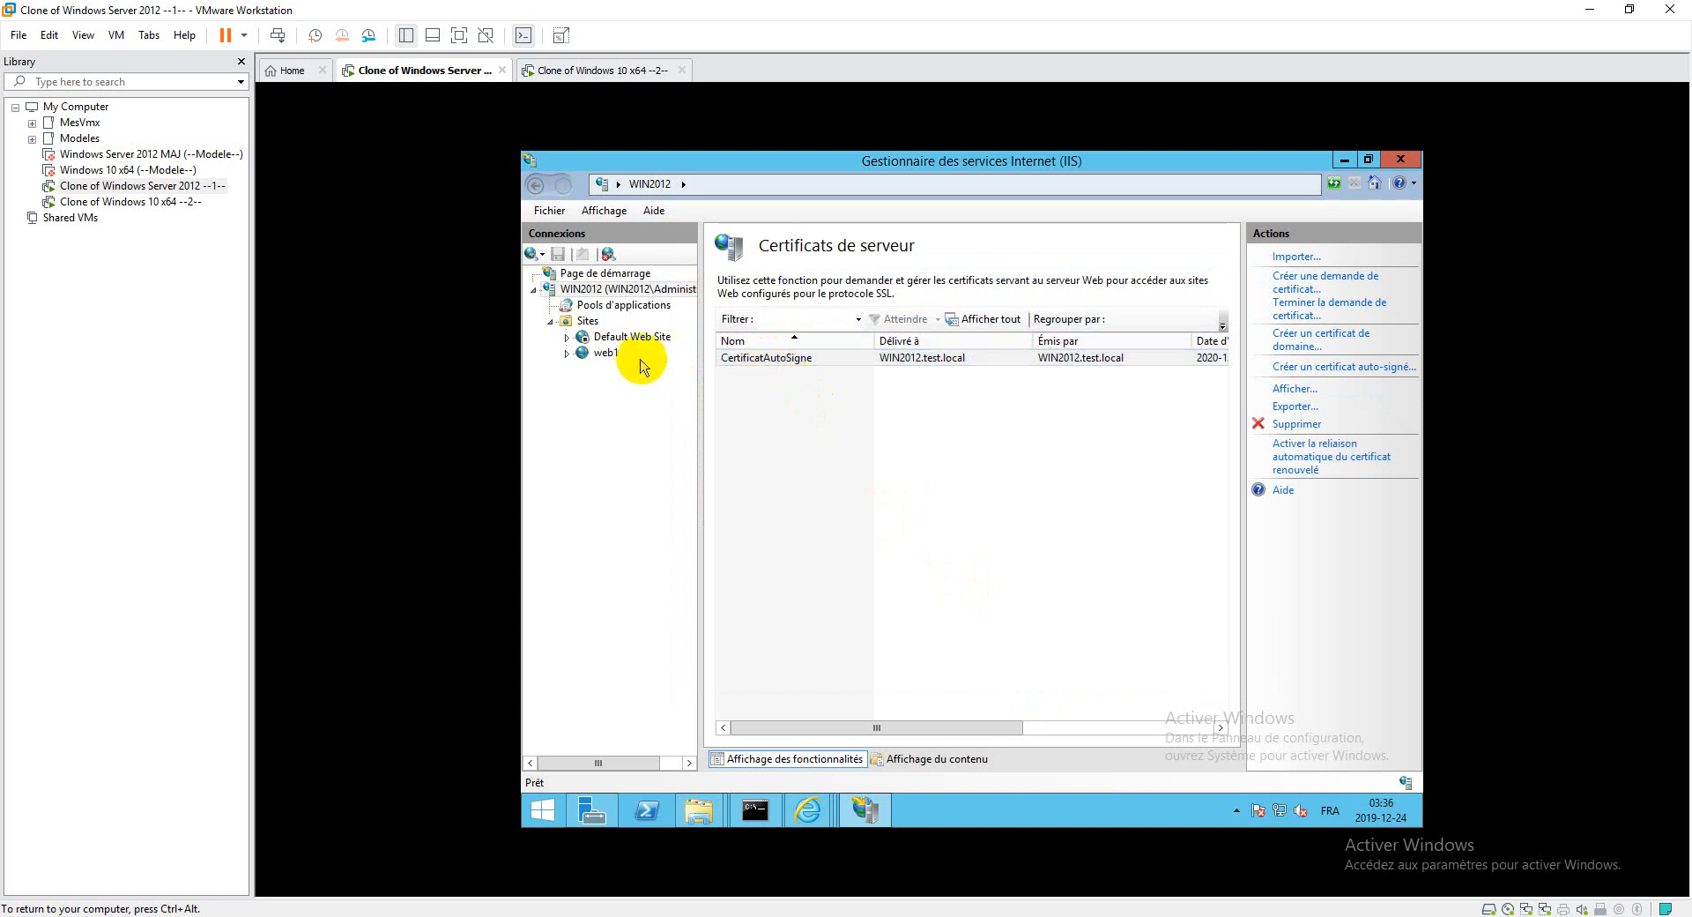
Start a new https binding for the web1 site using the IP address 192.168.1.1.
click(605, 354)
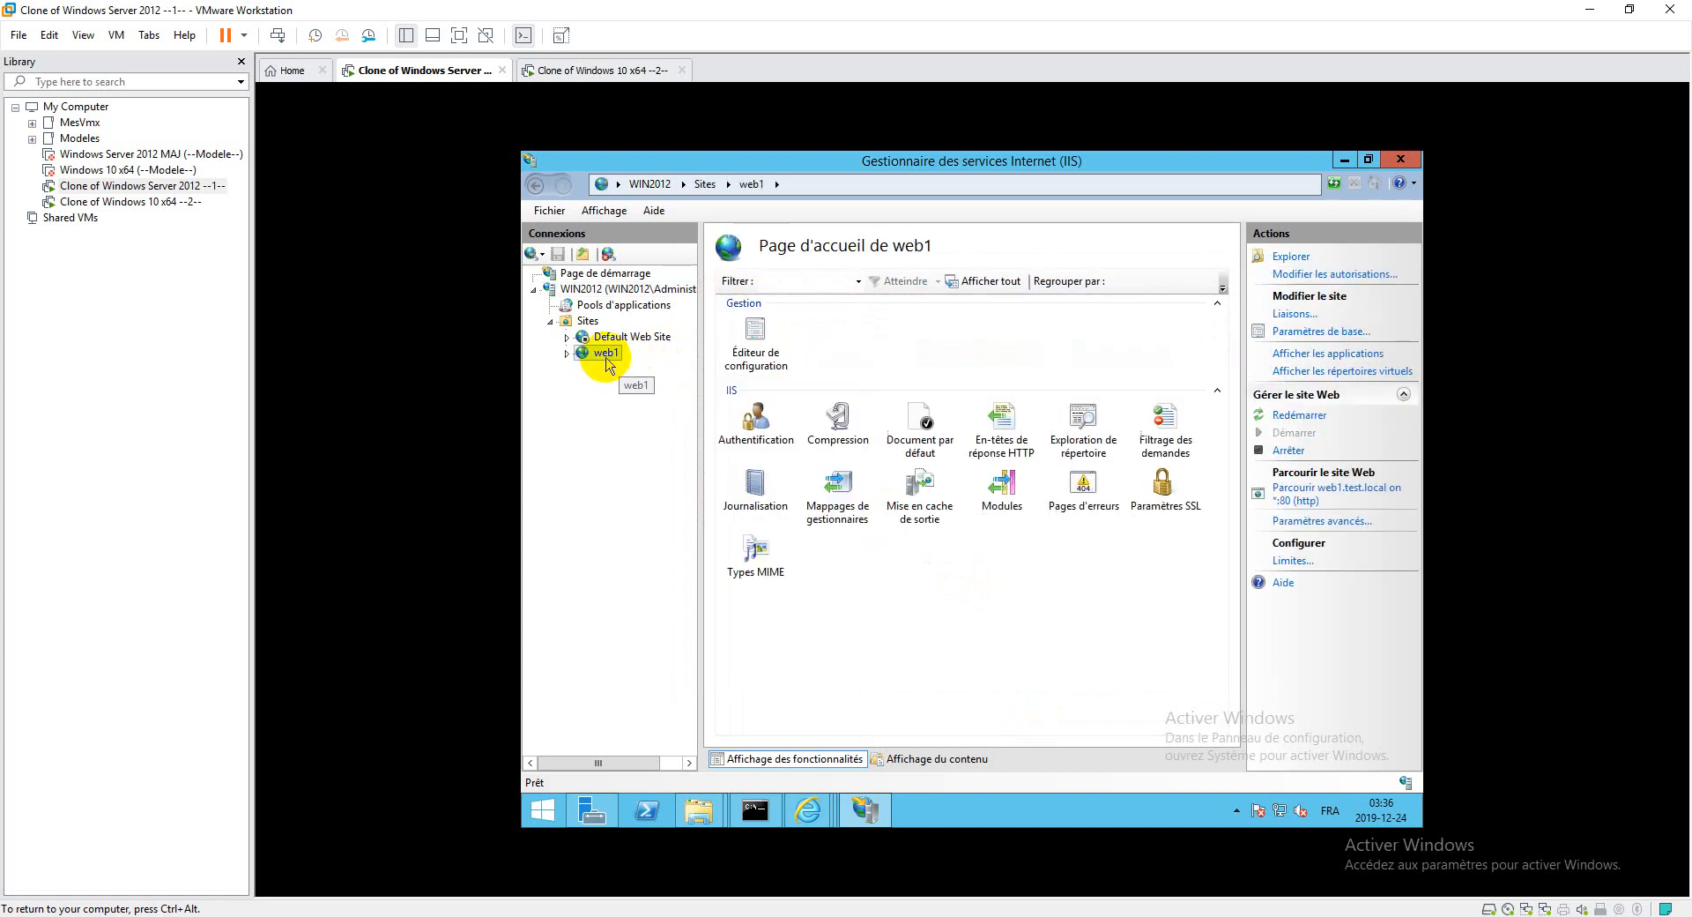
click(1287, 314)
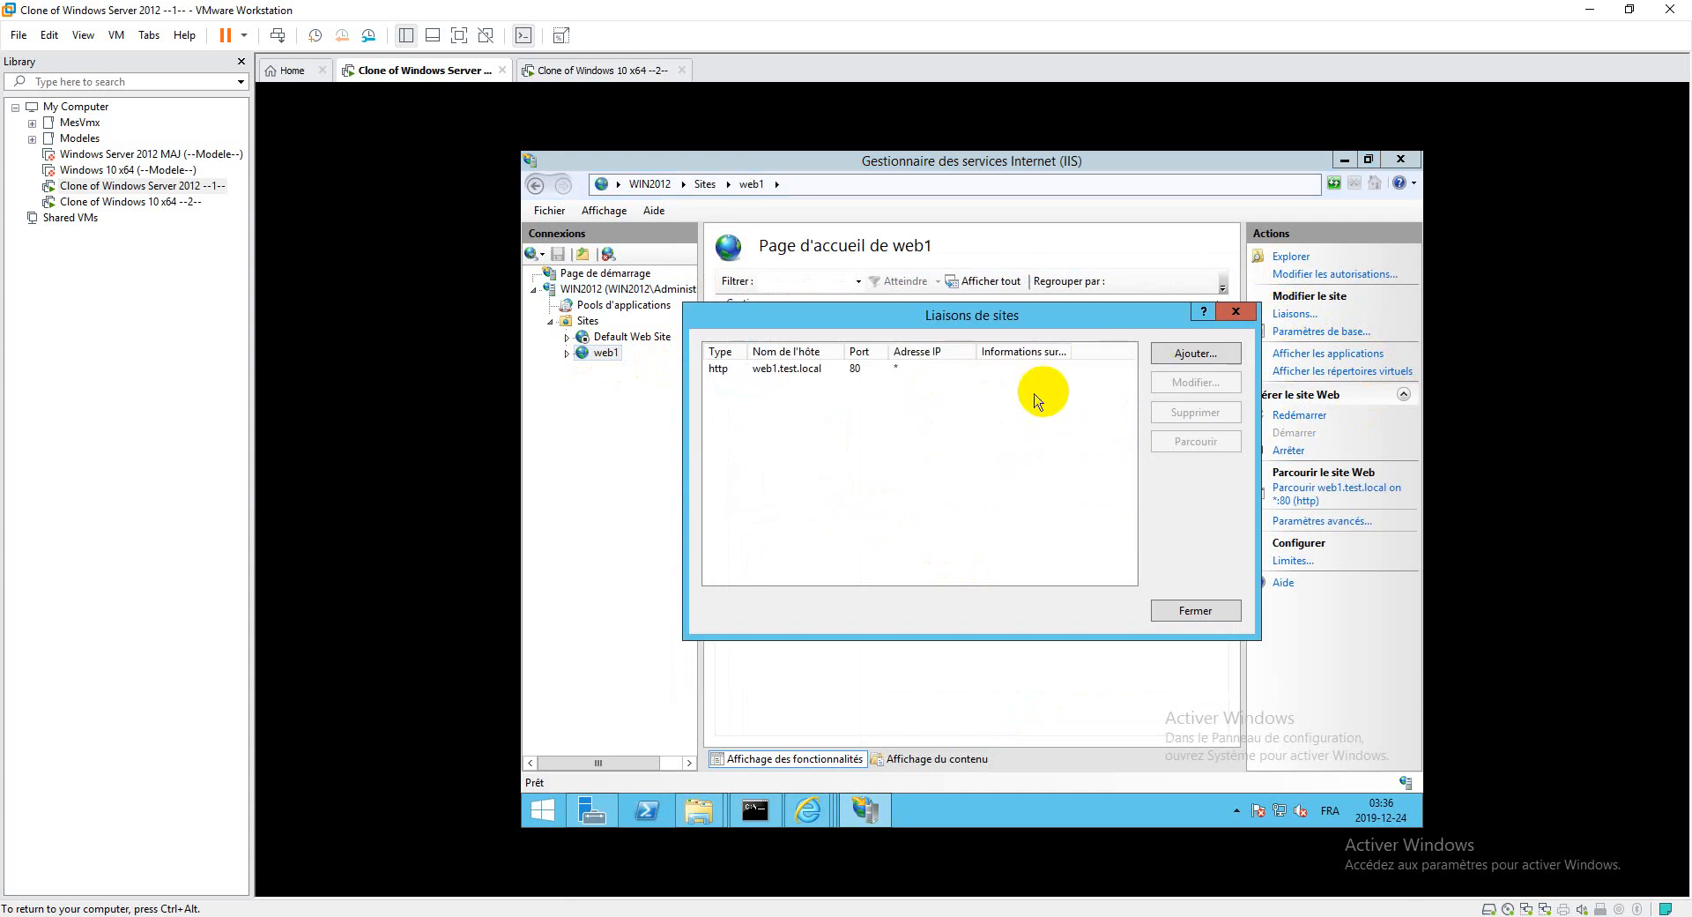
click(1190, 357)
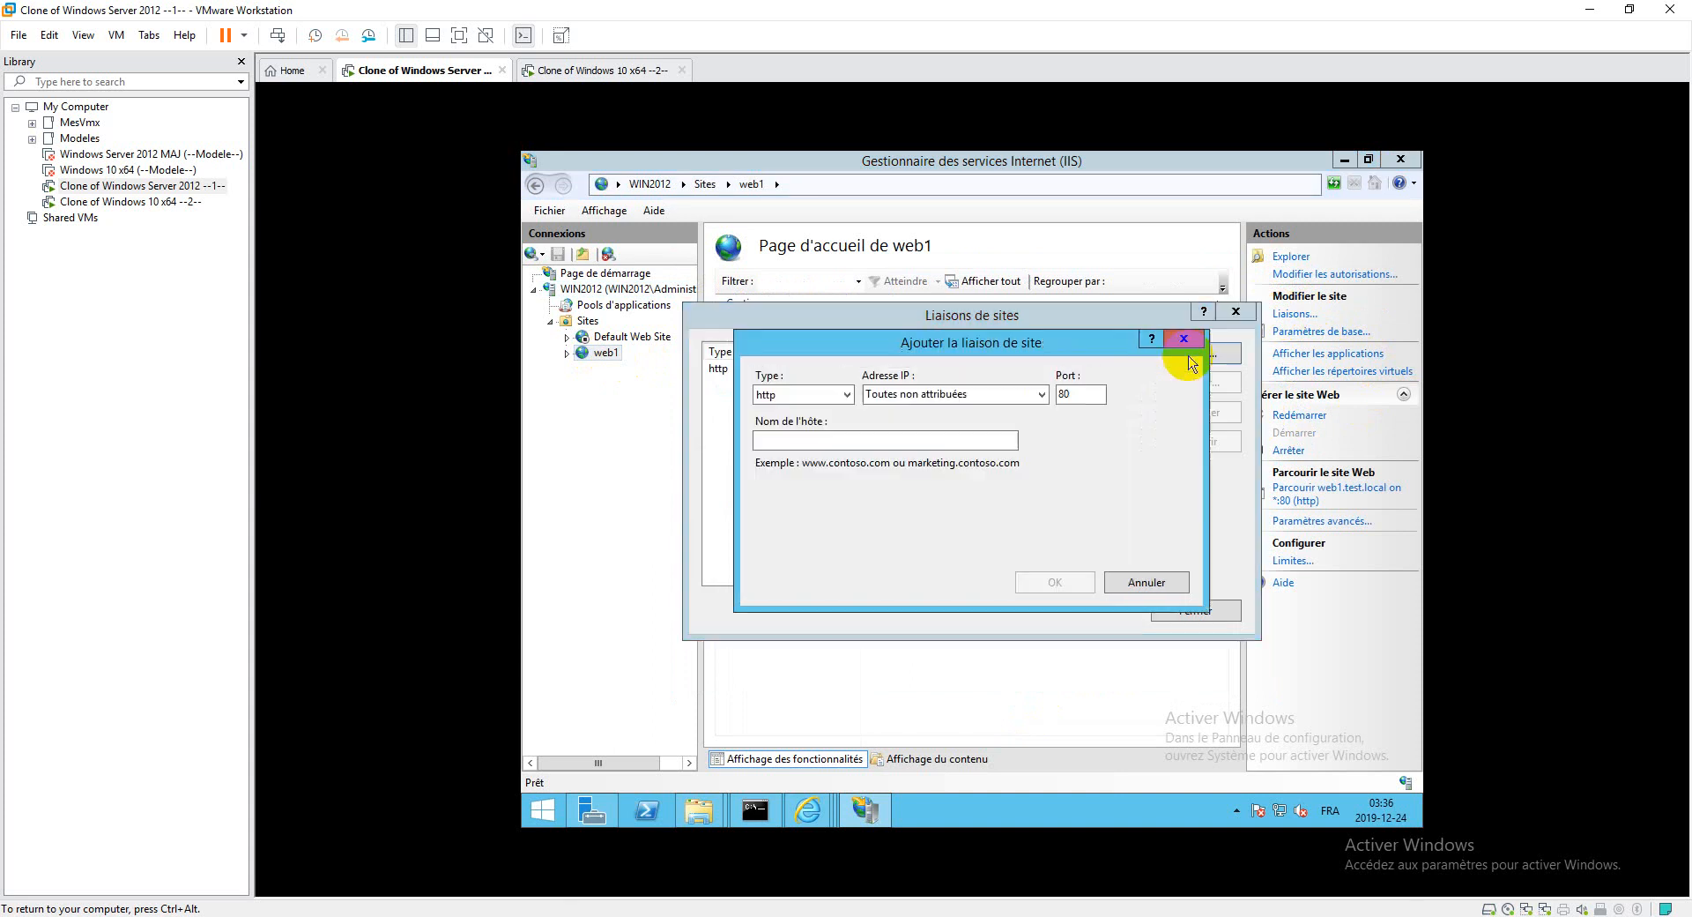
click(787, 393)
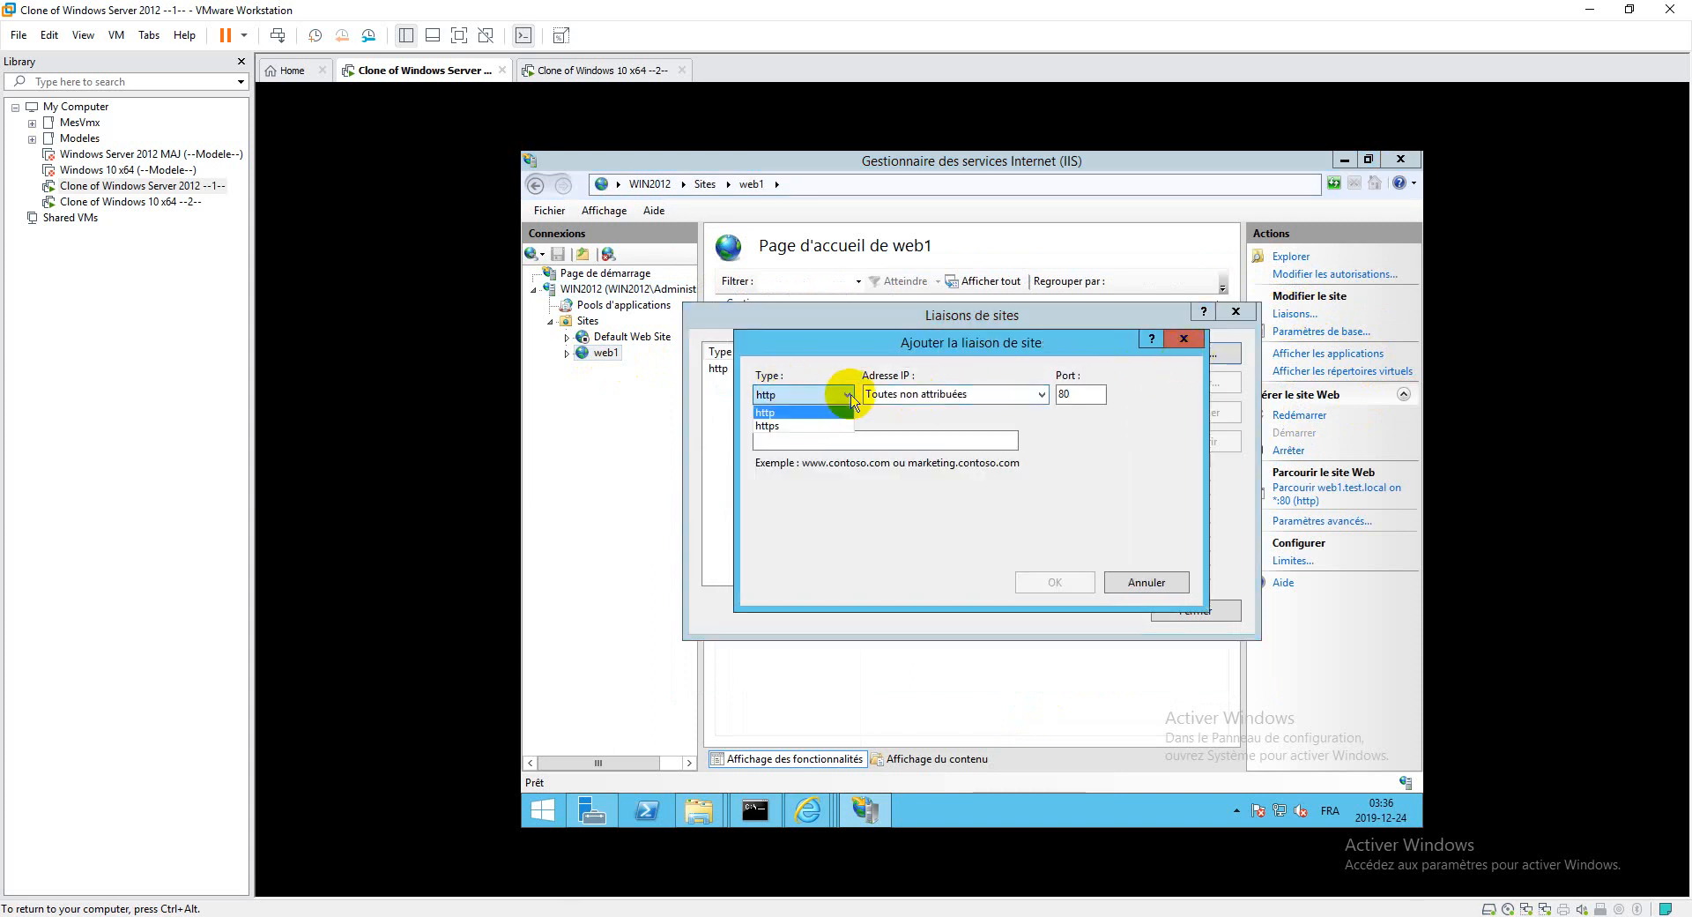
click(800, 428)
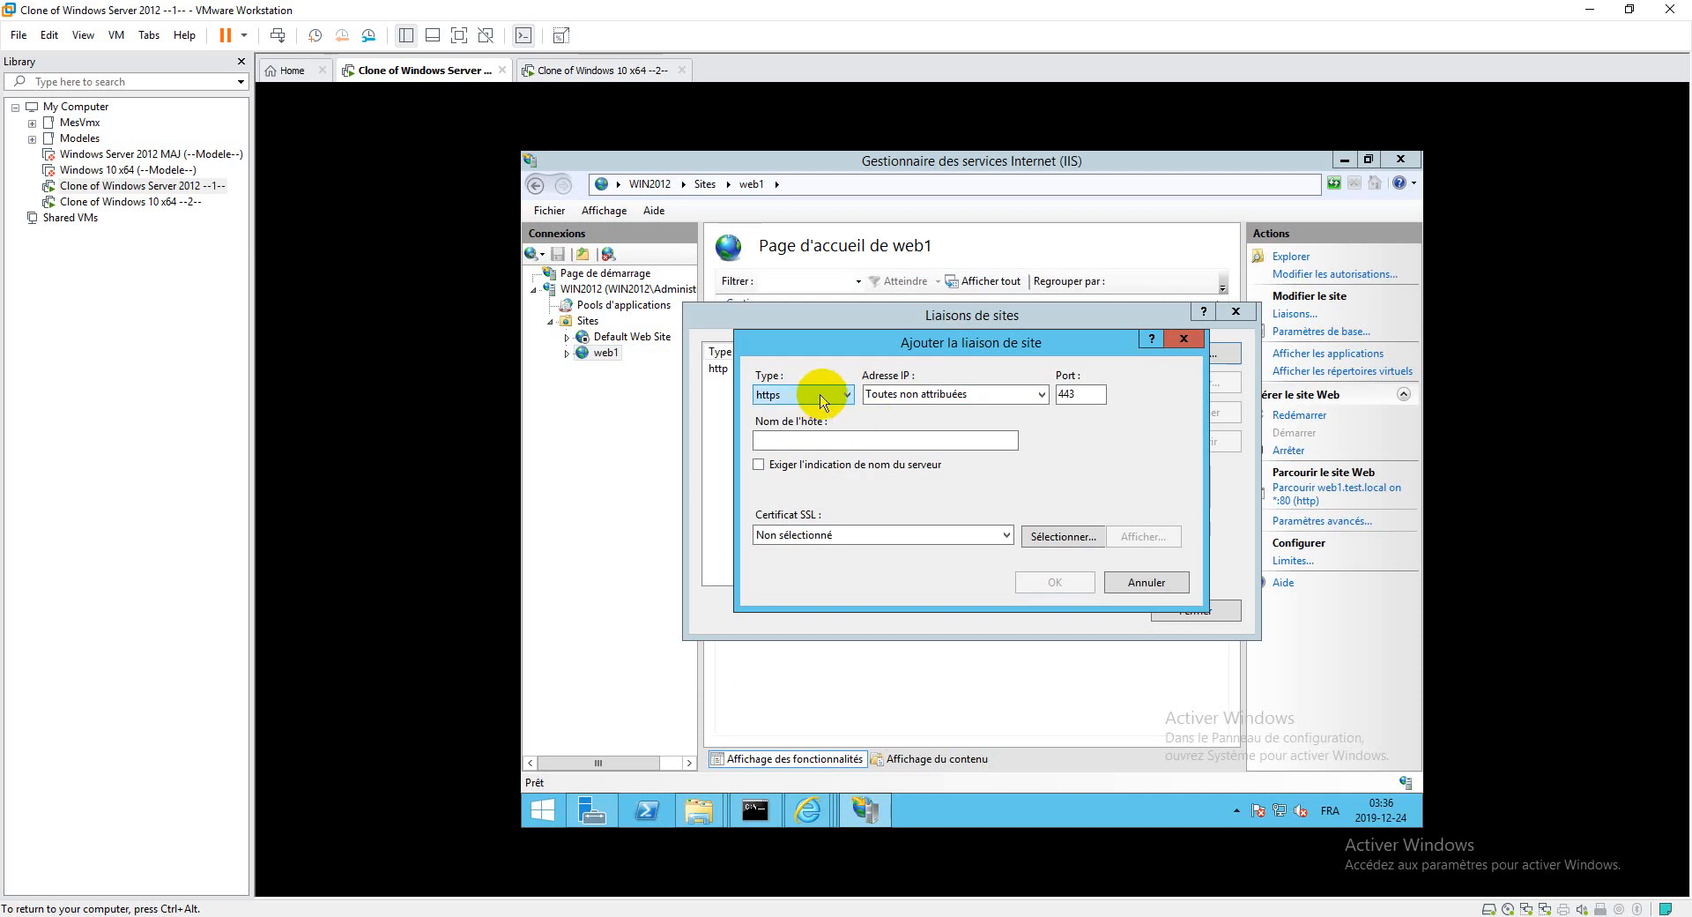
click(1041, 394)
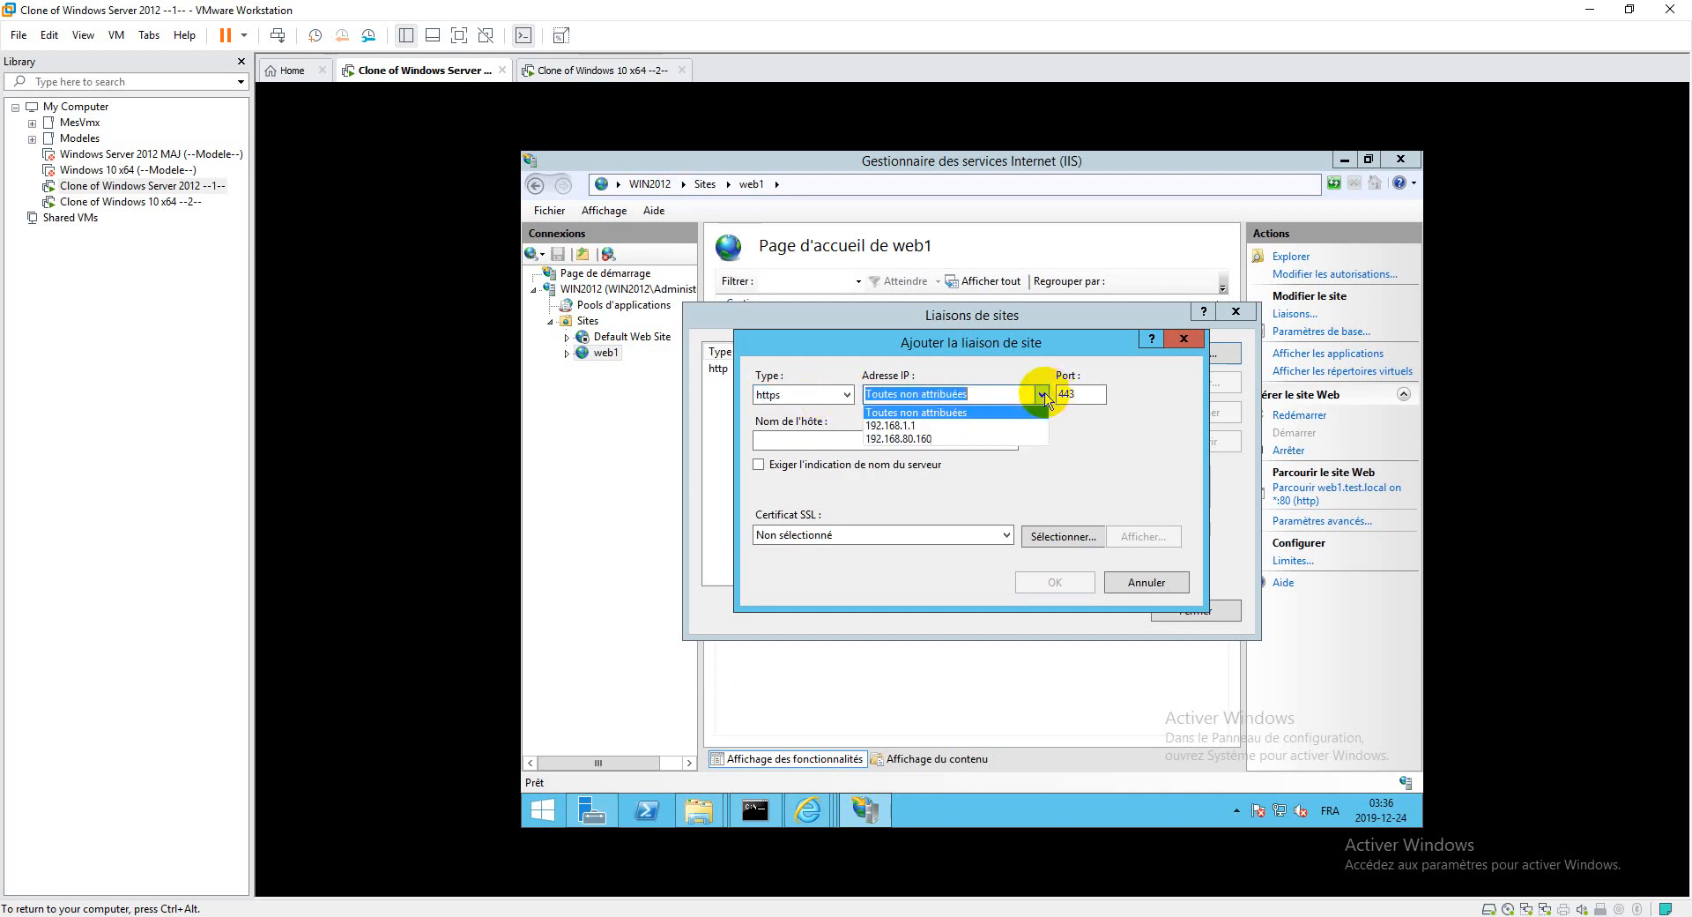
click(890, 428)
Give the binding the host name web1.test.local, require server name indication, and assign the CertificatAutoSigne SSL certificate.
click(826, 439)
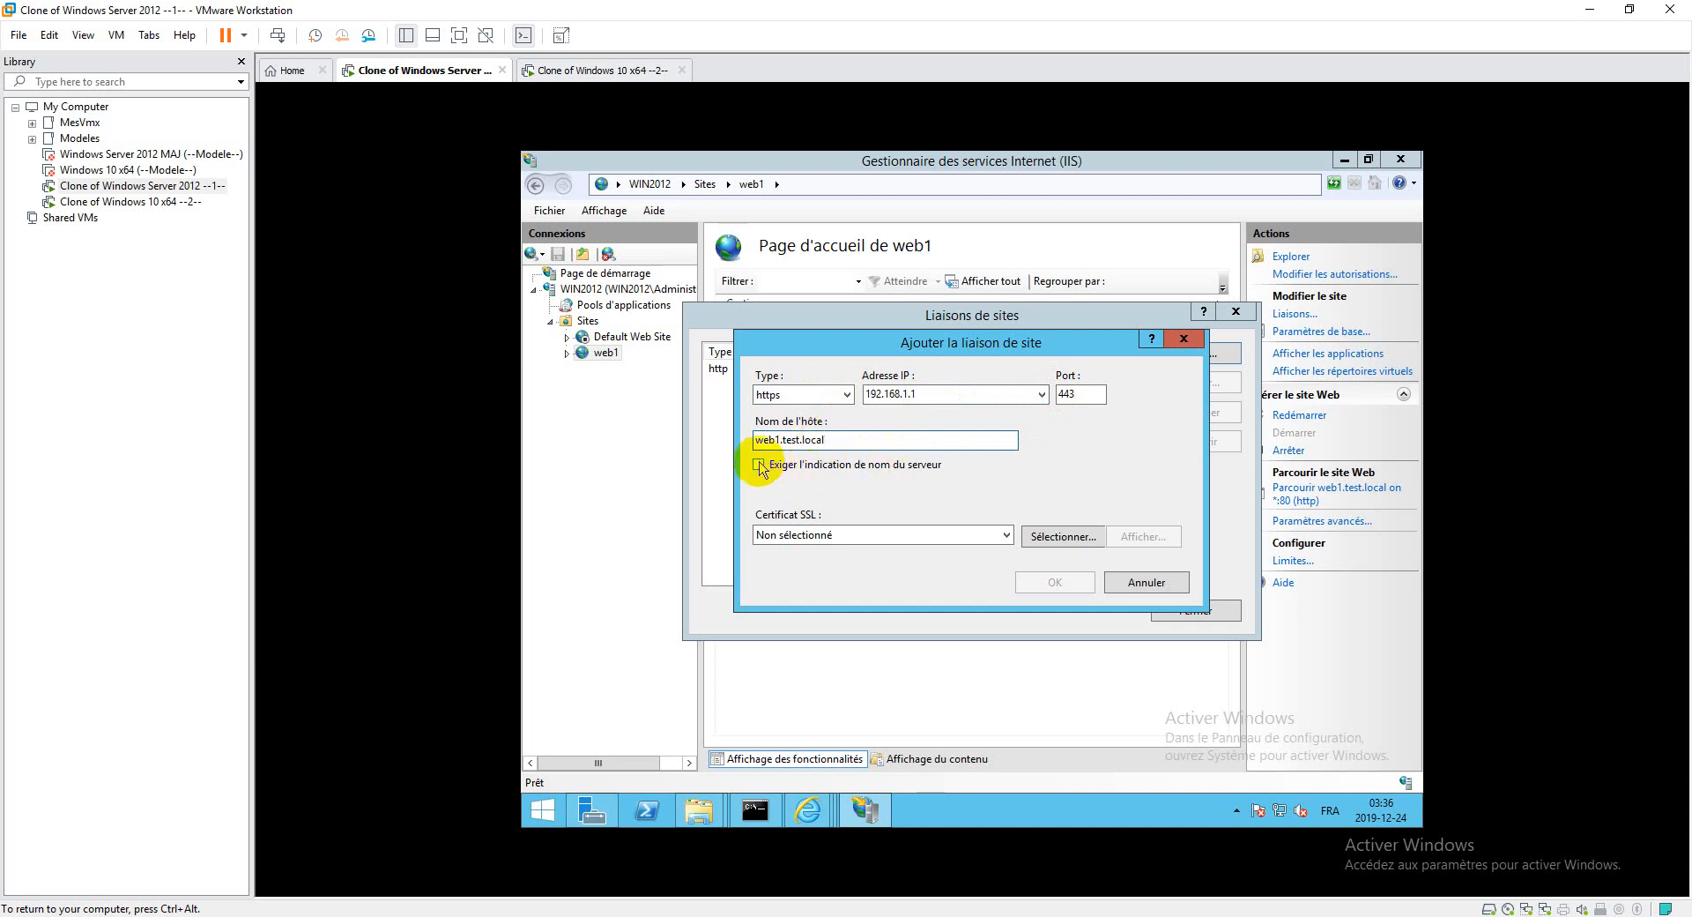
click(759, 464)
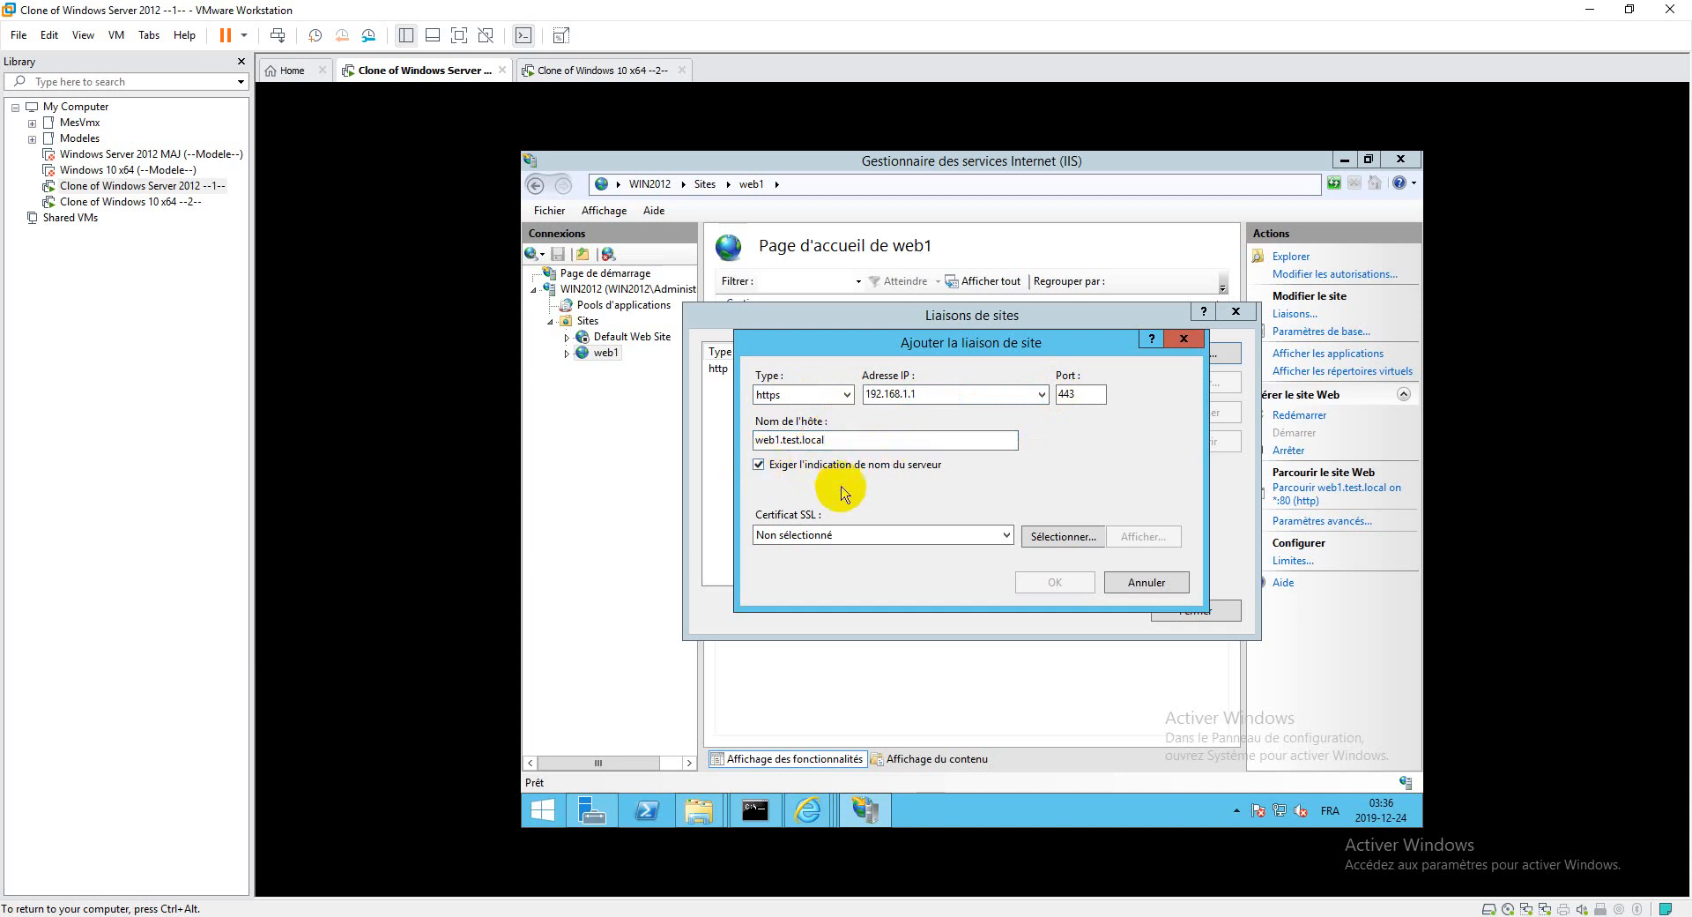
click(952, 534)
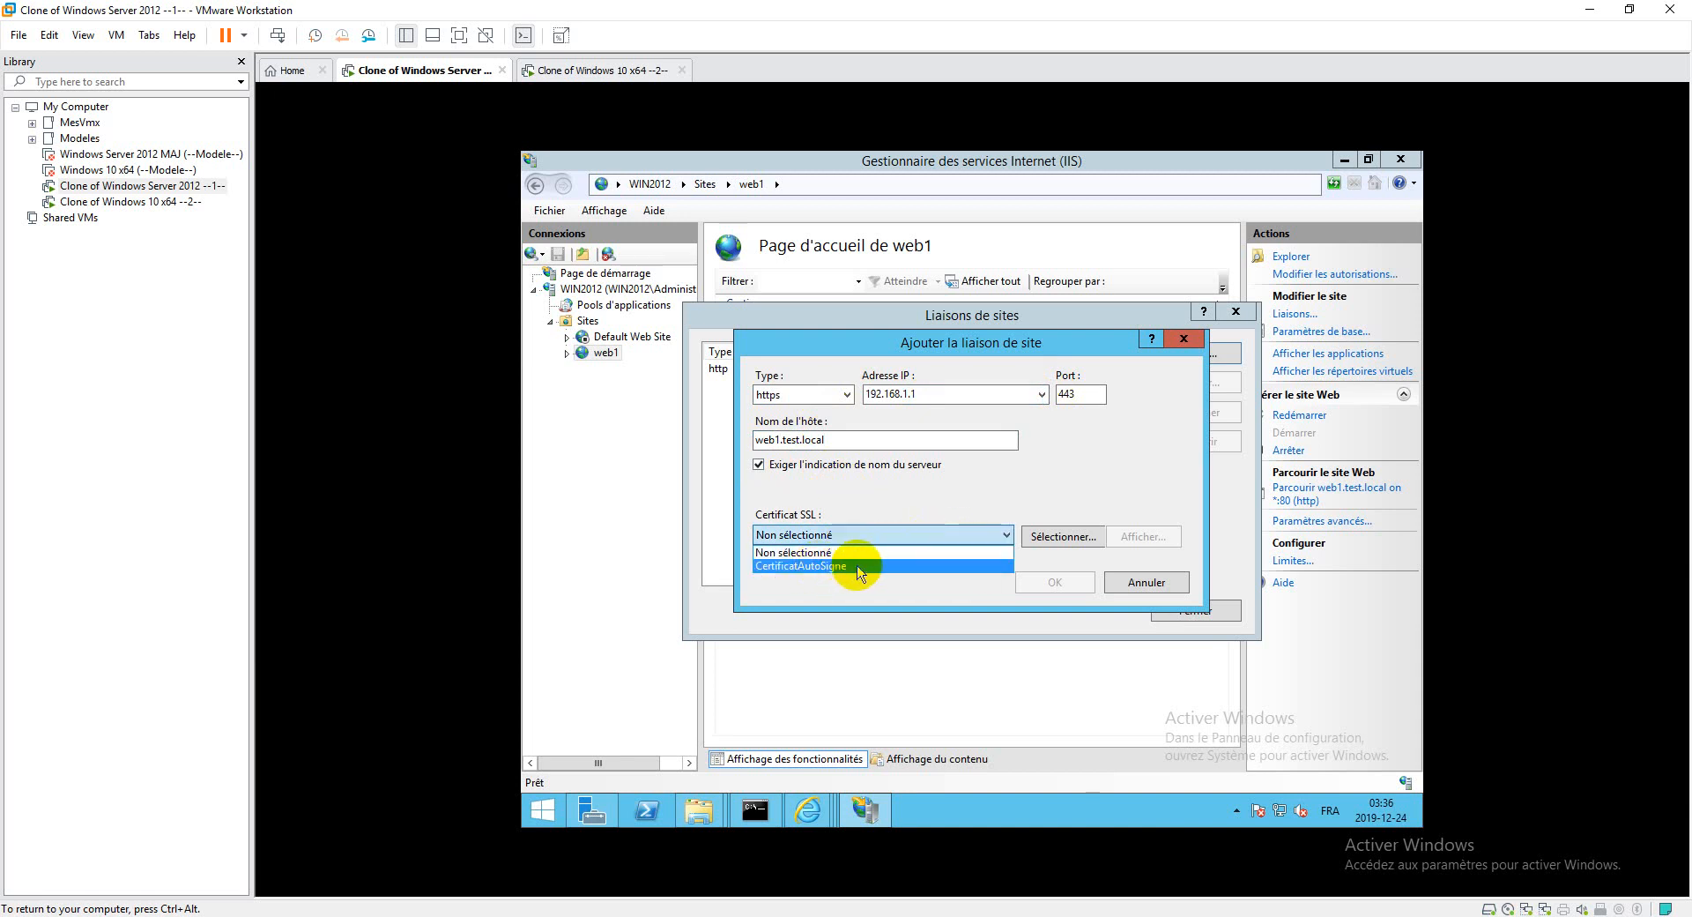
click(850, 565)
Examine the general information, details and certification path of the selected SSL certificate.
click(1146, 540)
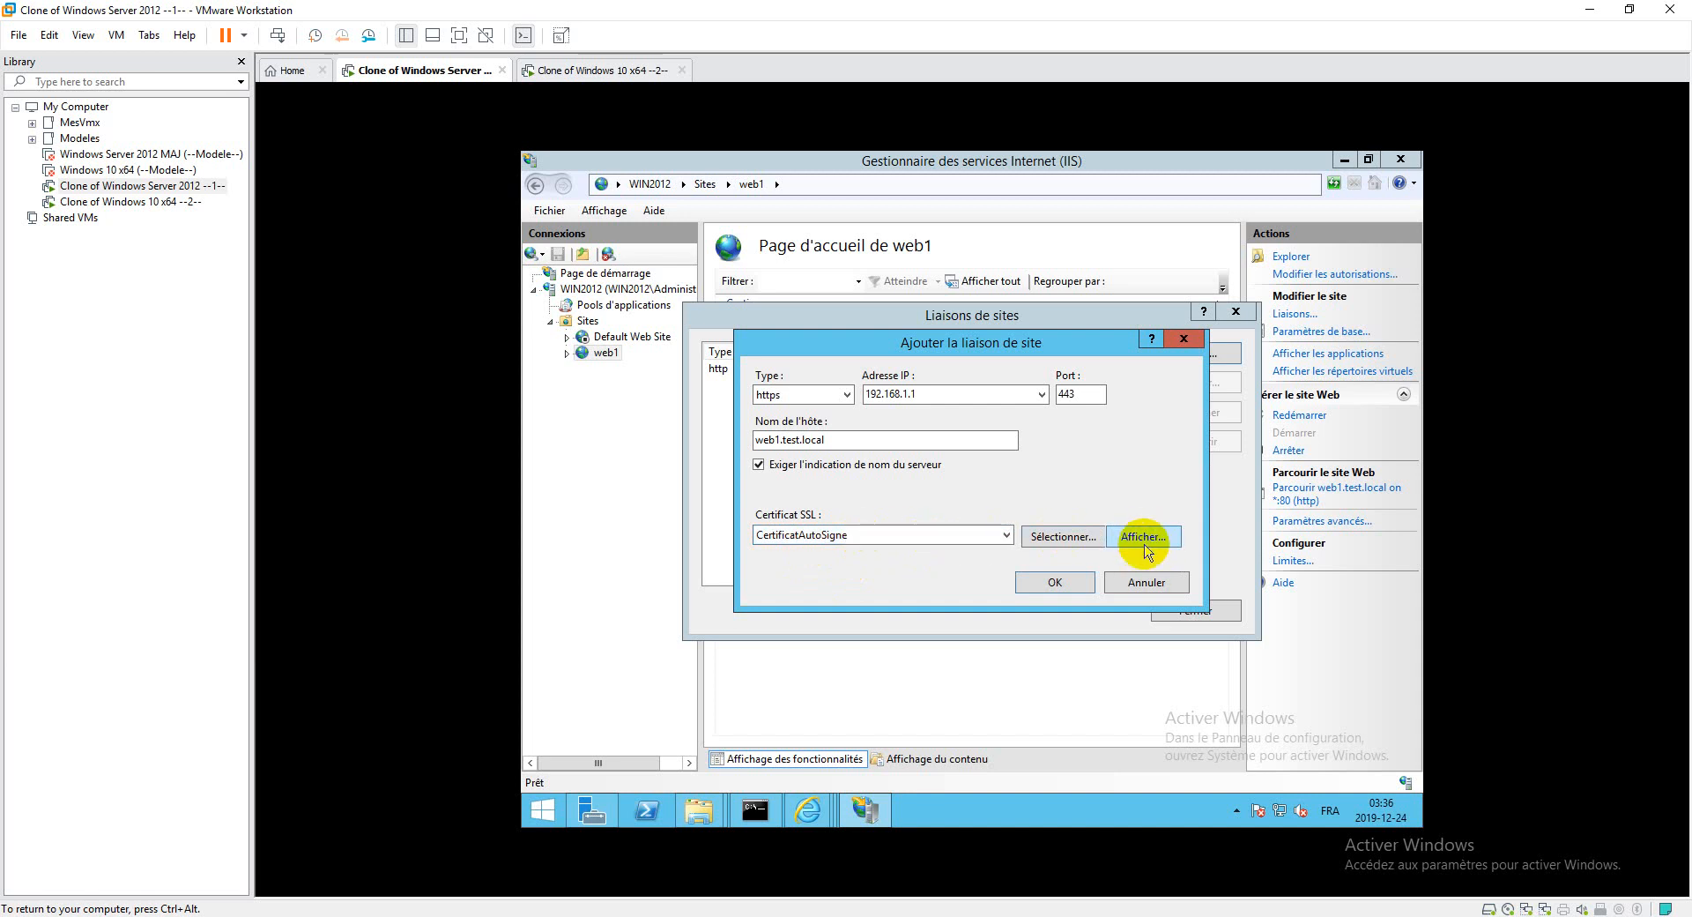
click(1145, 544)
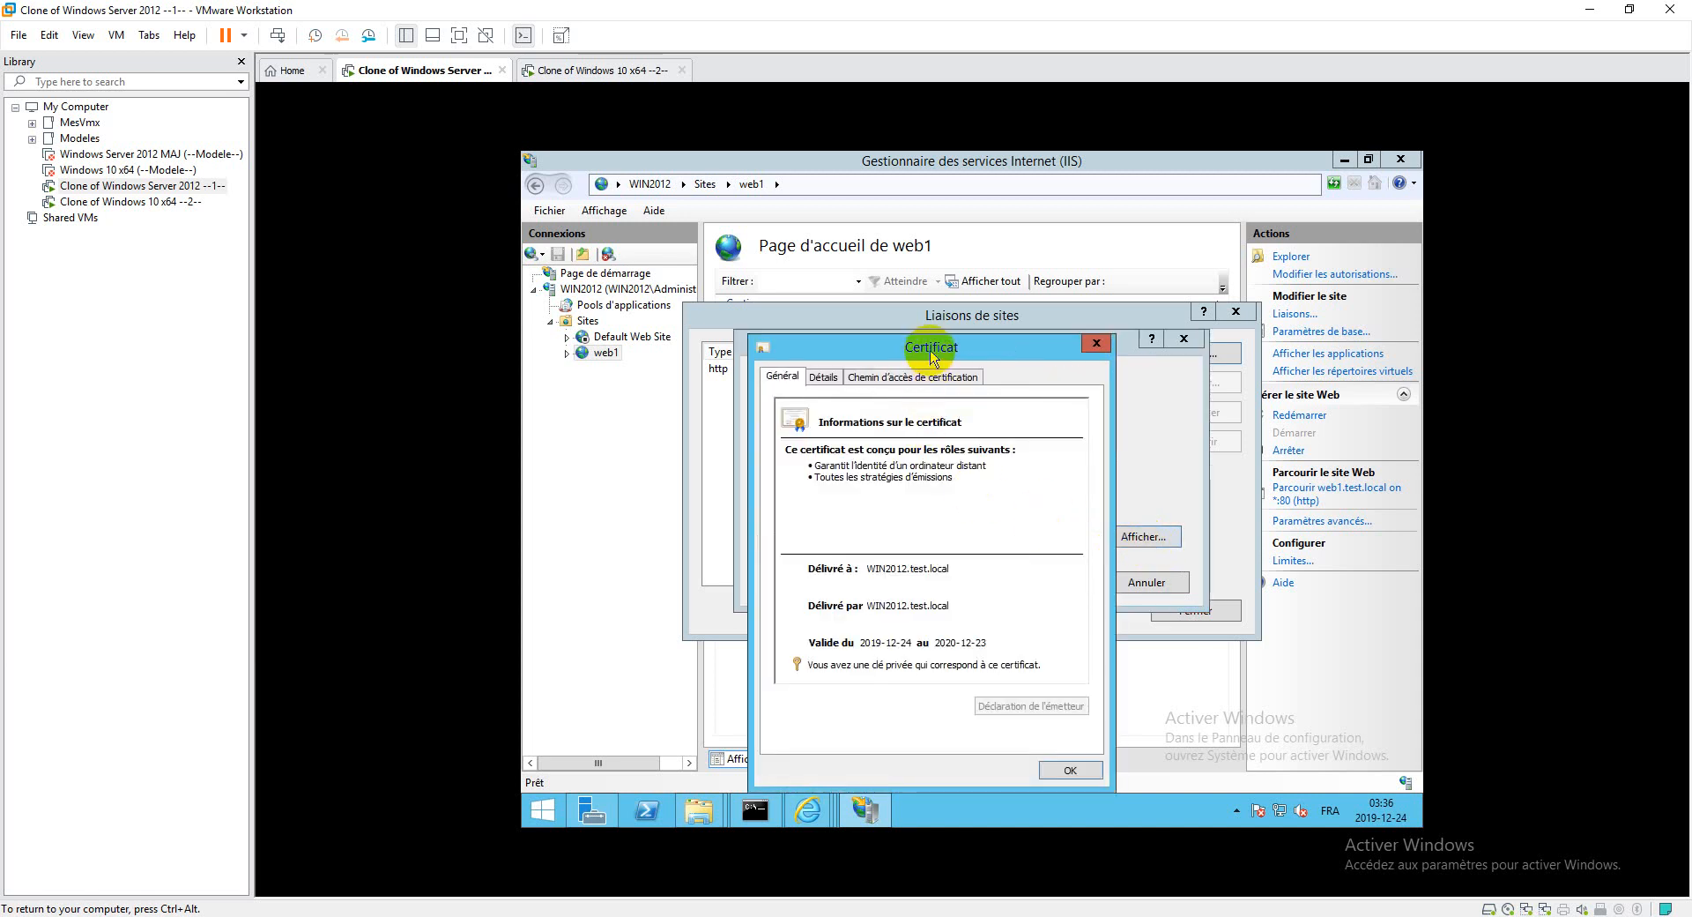
drag(927, 348, 886, 234)
click(778, 254)
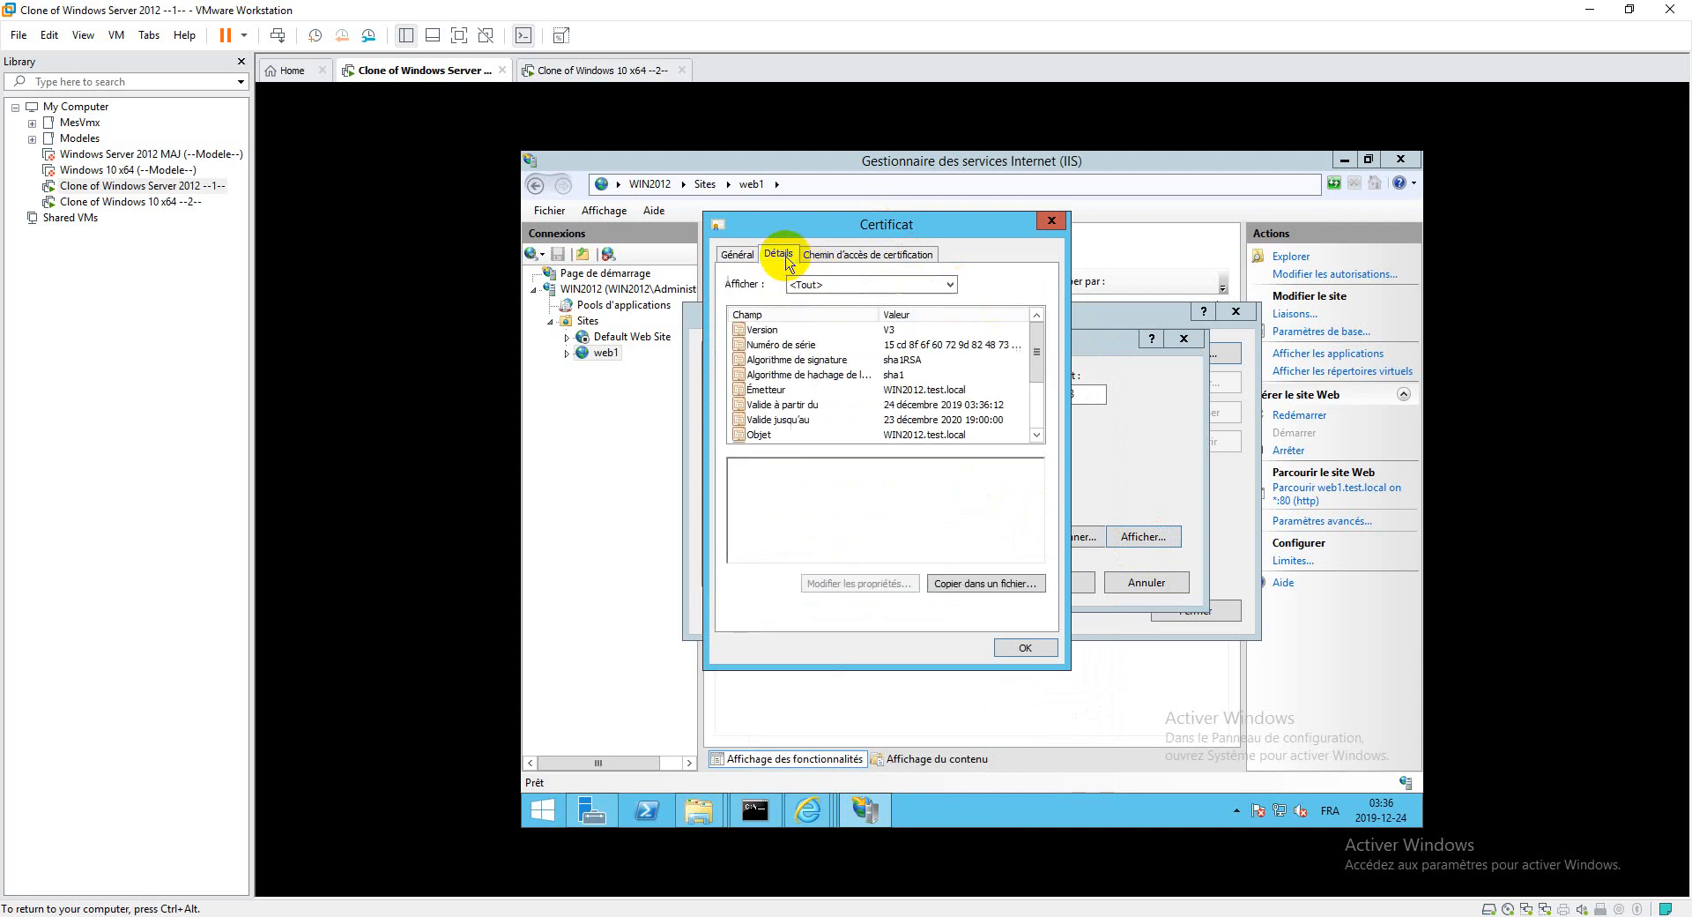
click(854, 259)
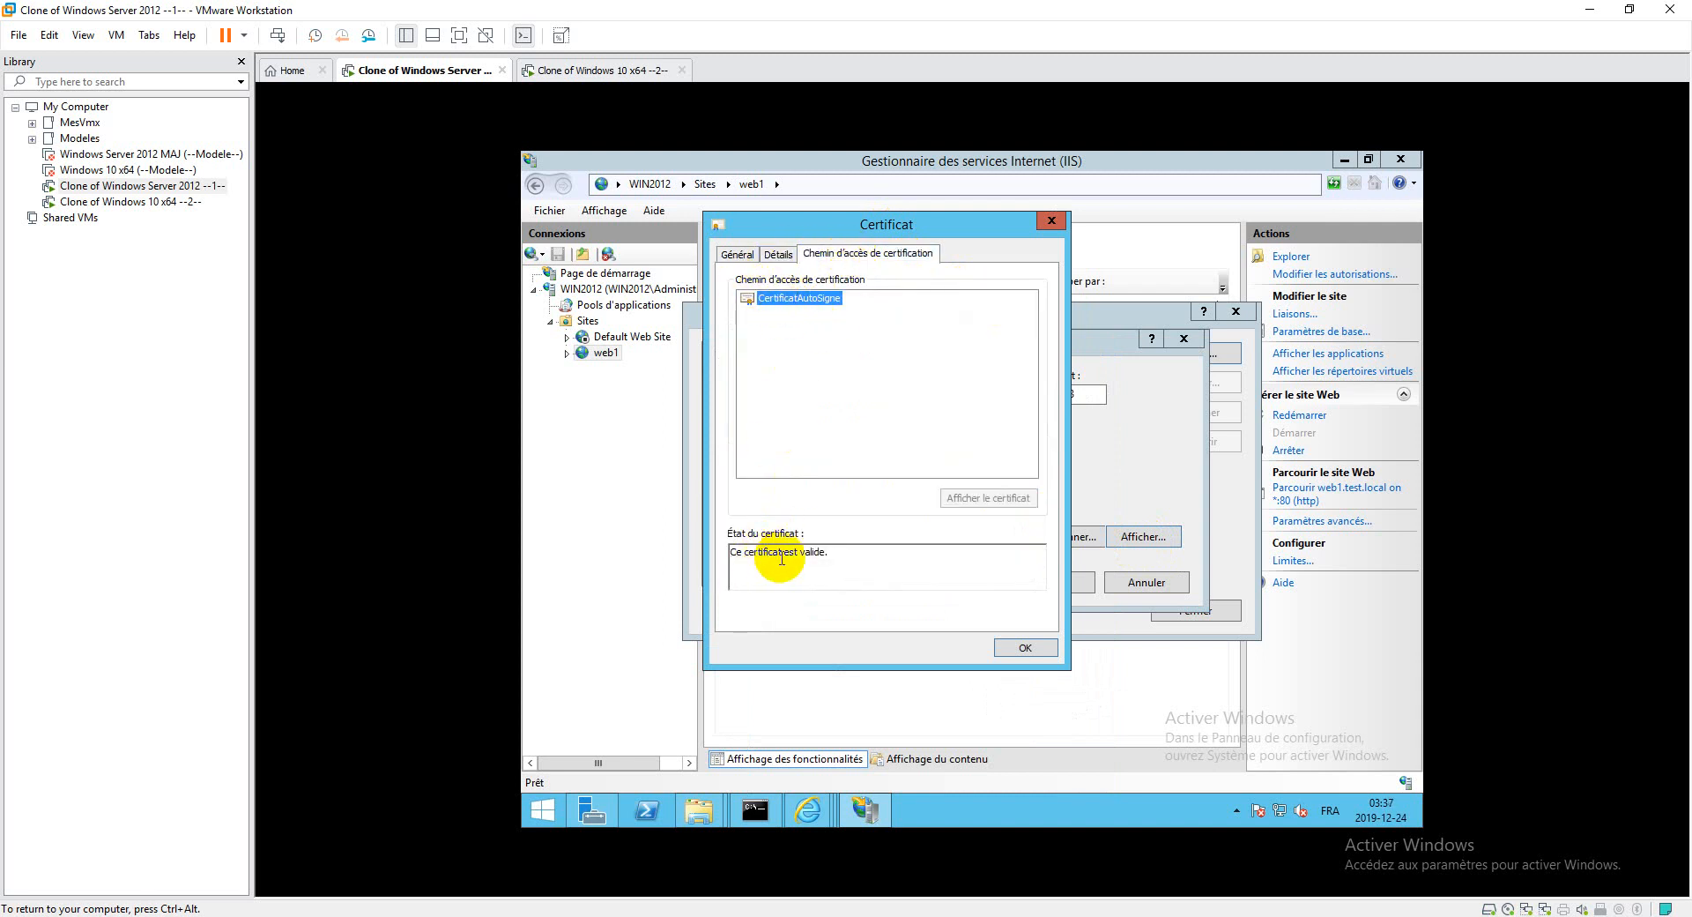
click(1019, 649)
Save the new https binding and close the web1 site bindings.
click(1071, 597)
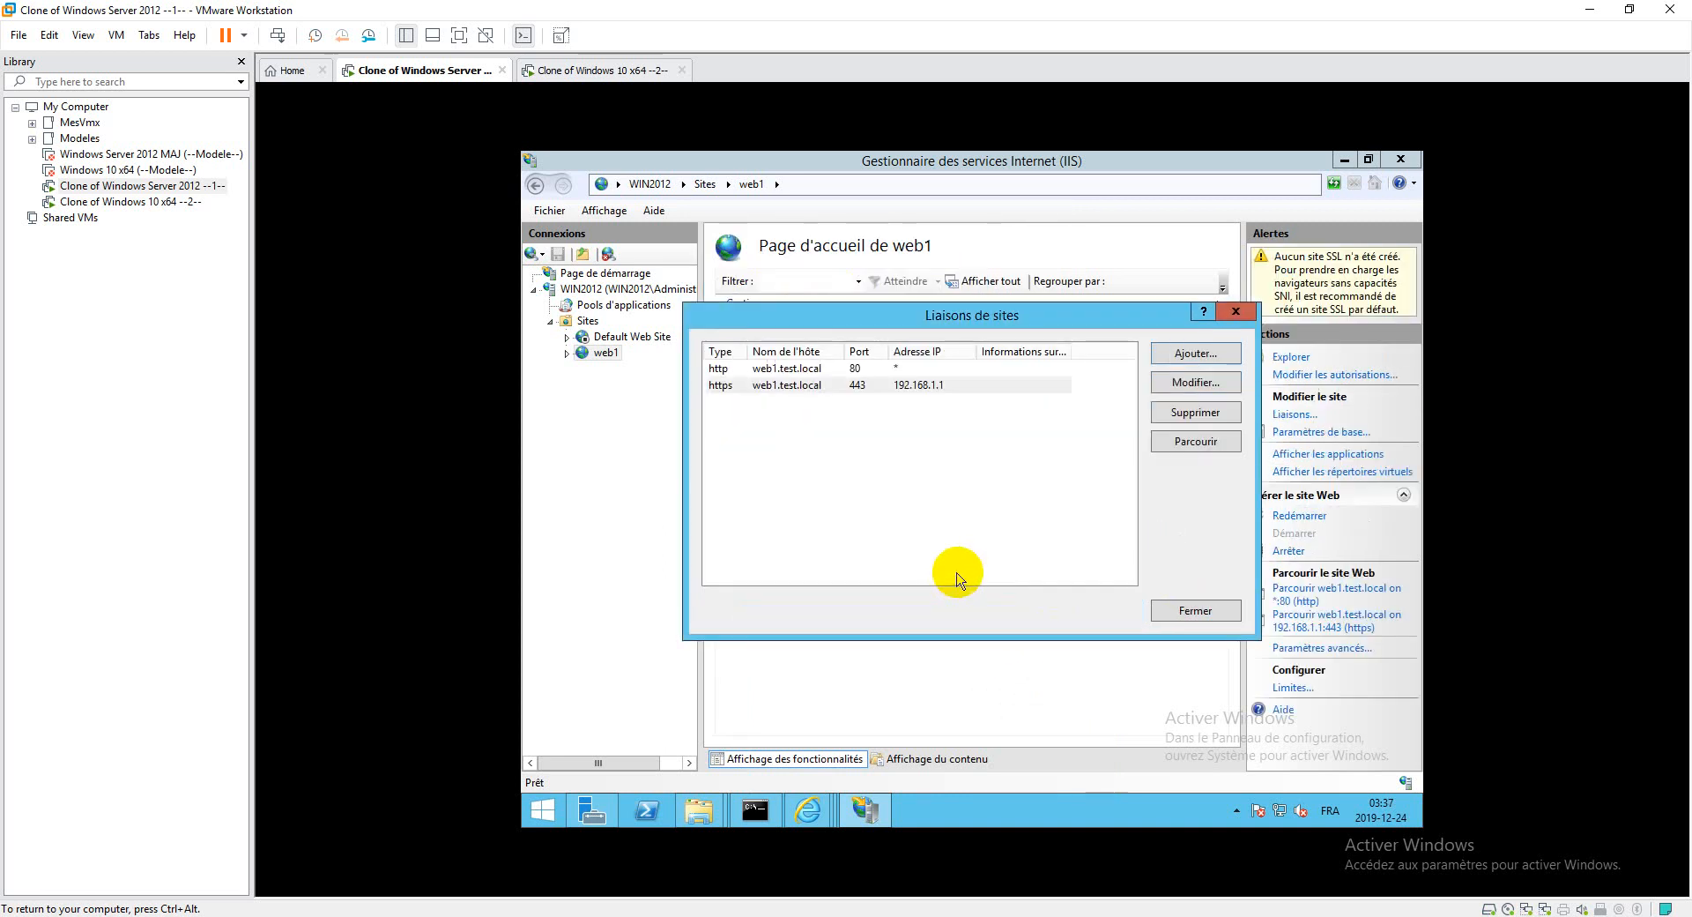
click(1164, 610)
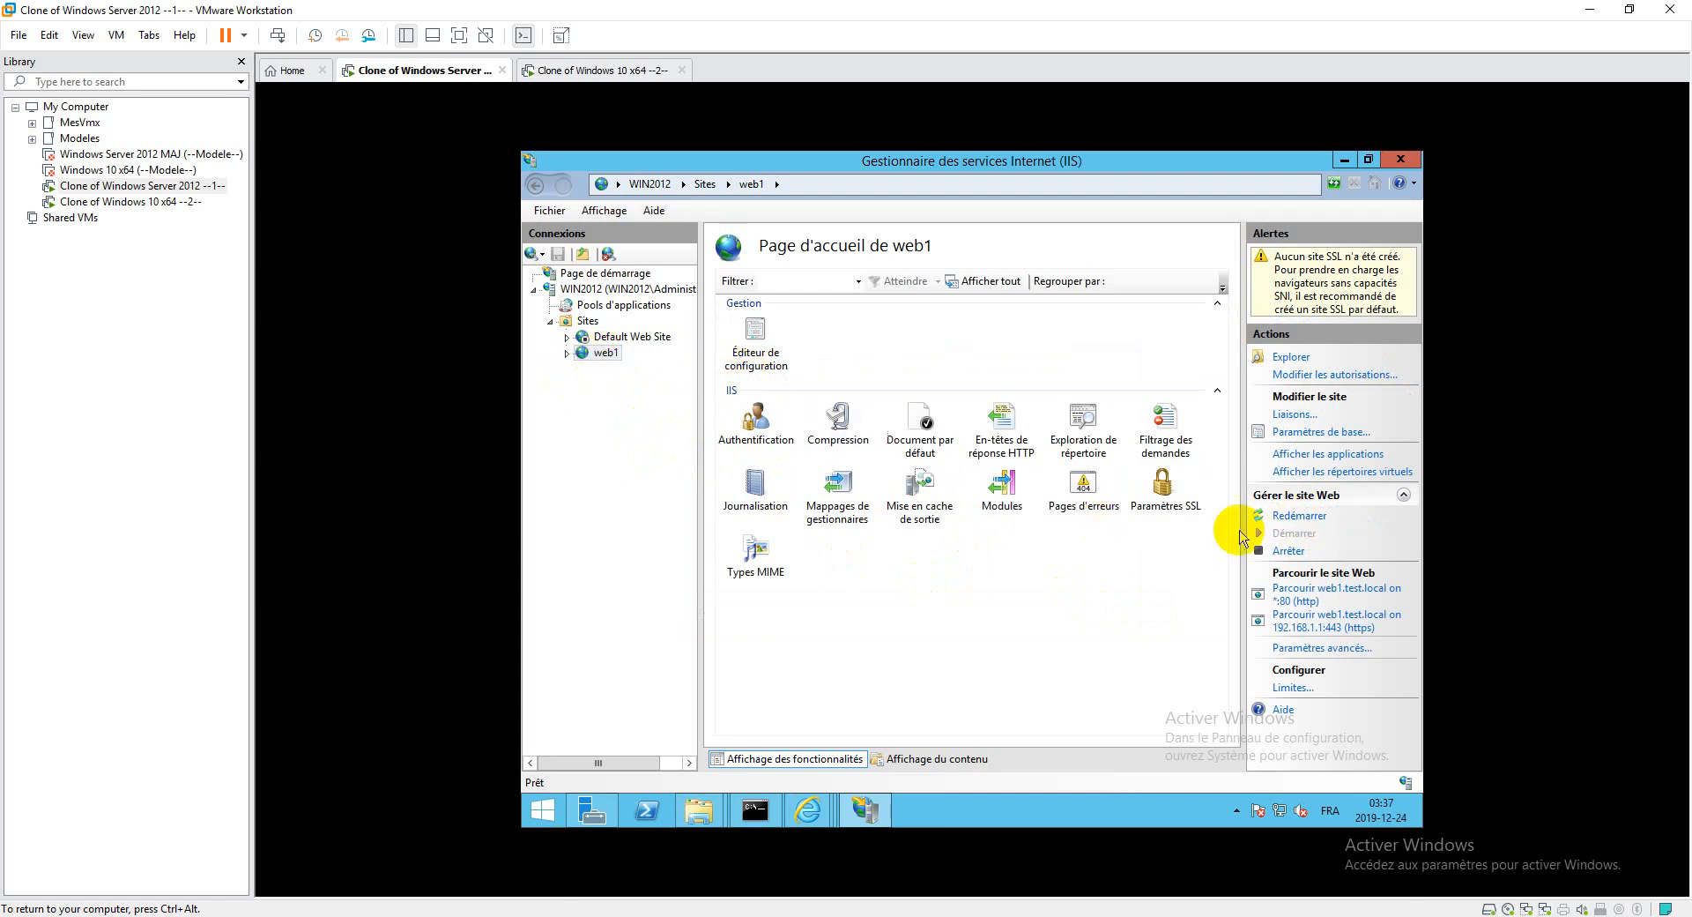
Switch to the Windows 10 x64 virtual machine and open Internet Explorer.
click(636, 72)
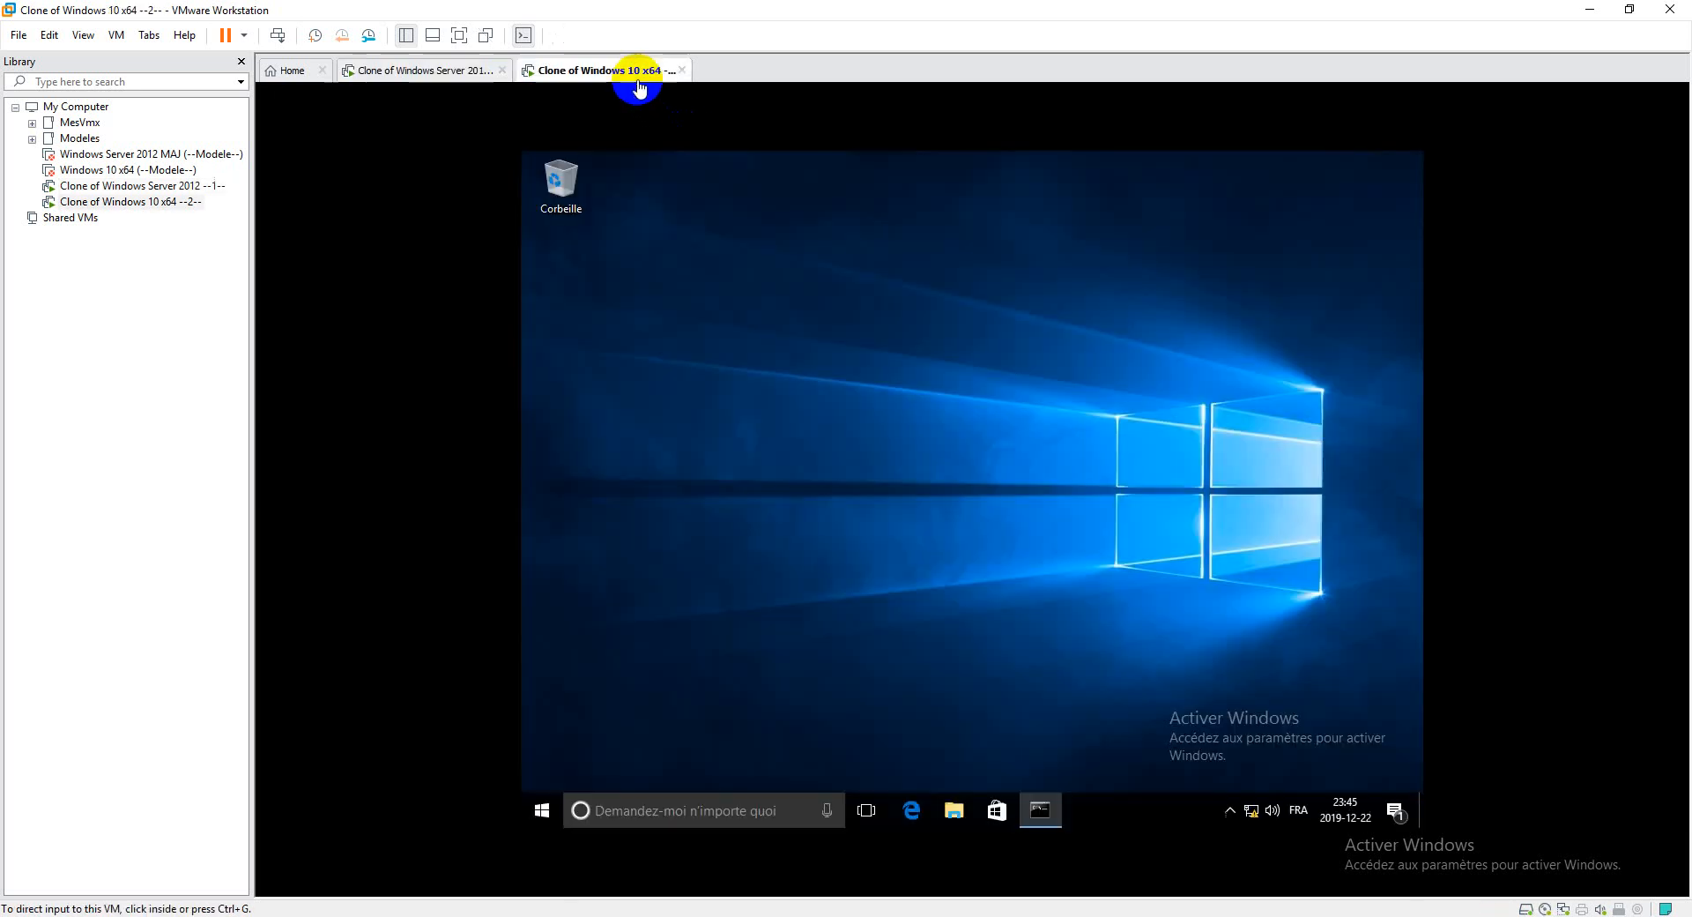
key(super)
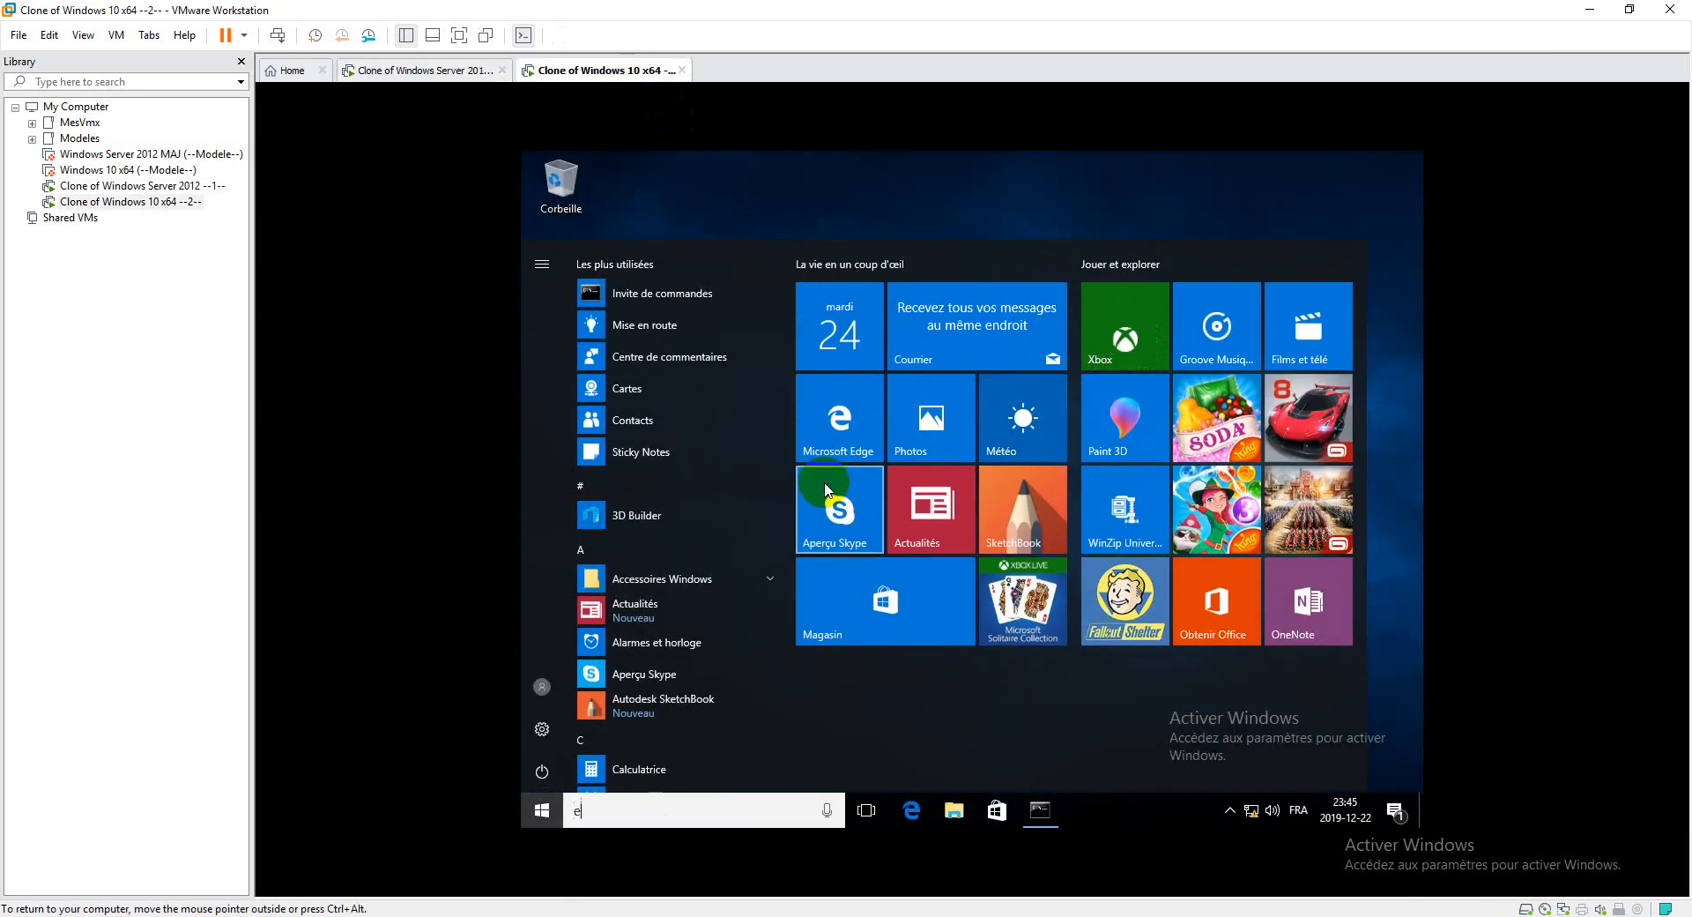
text(explor)
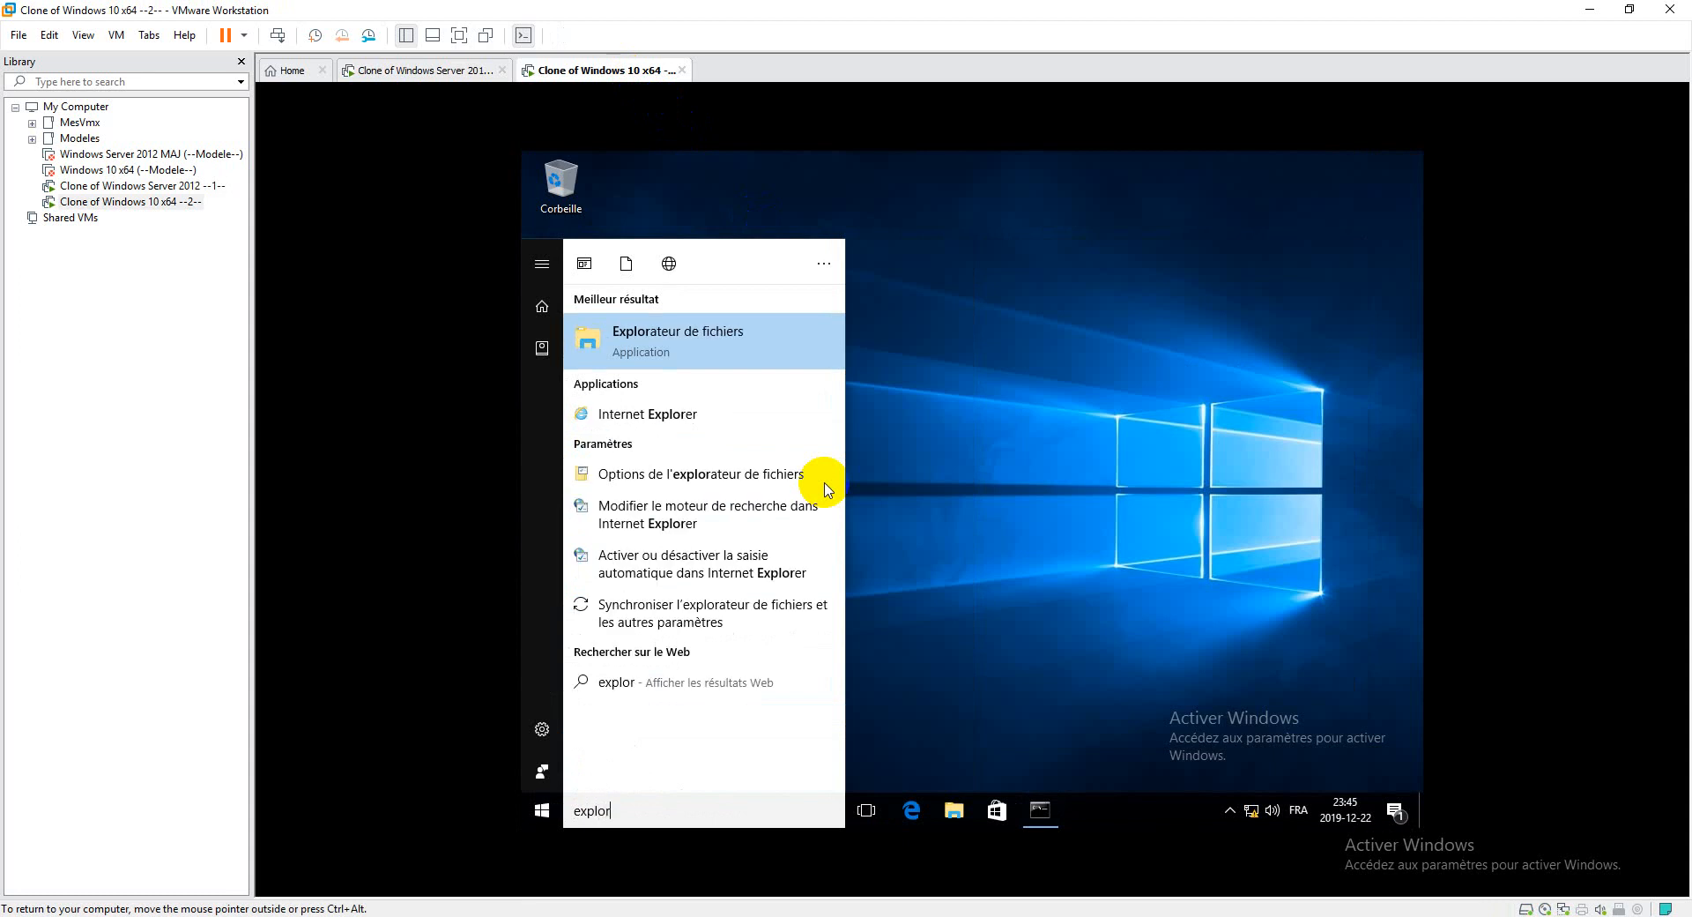
click(669, 414)
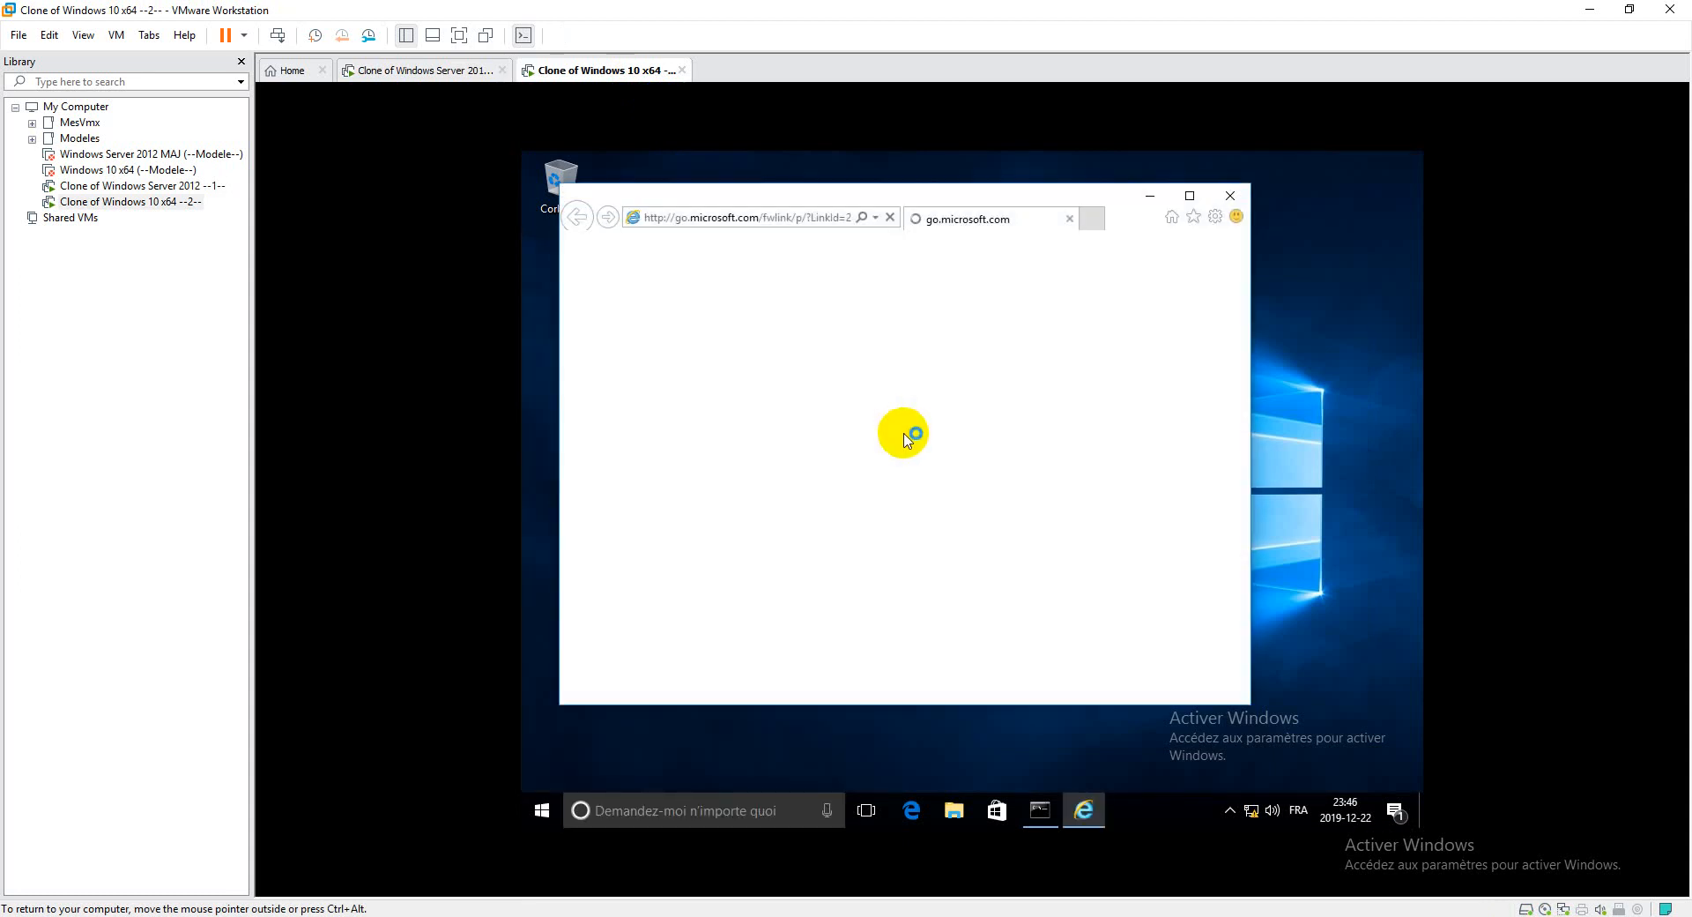
click(776, 220)
text(https)
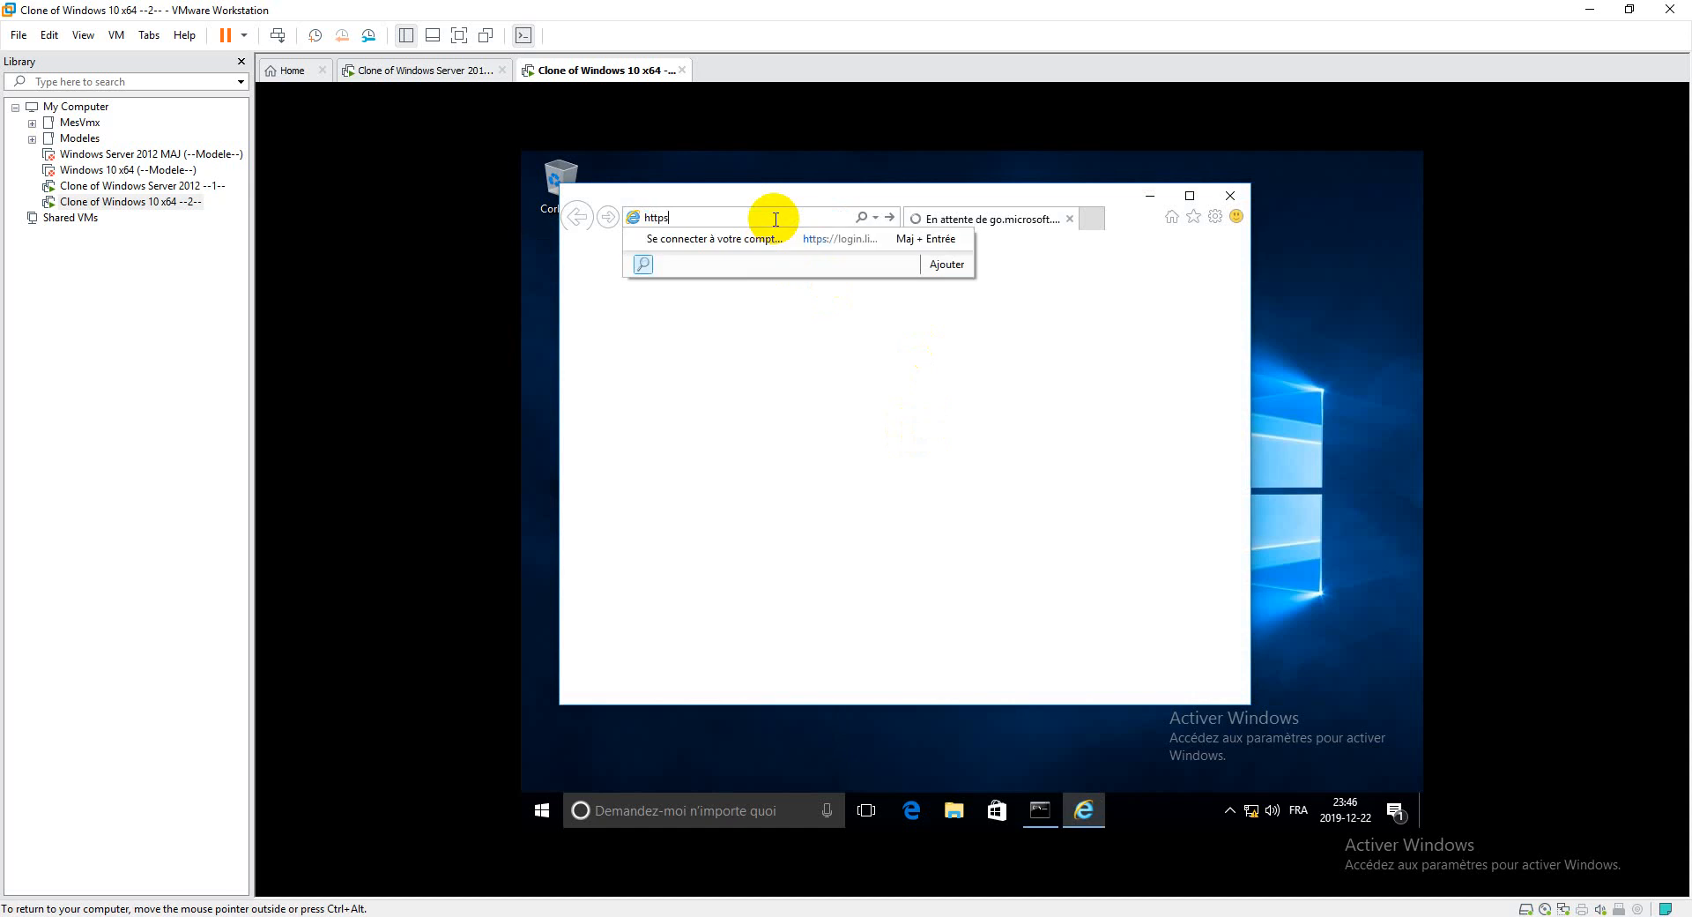
text(://we)
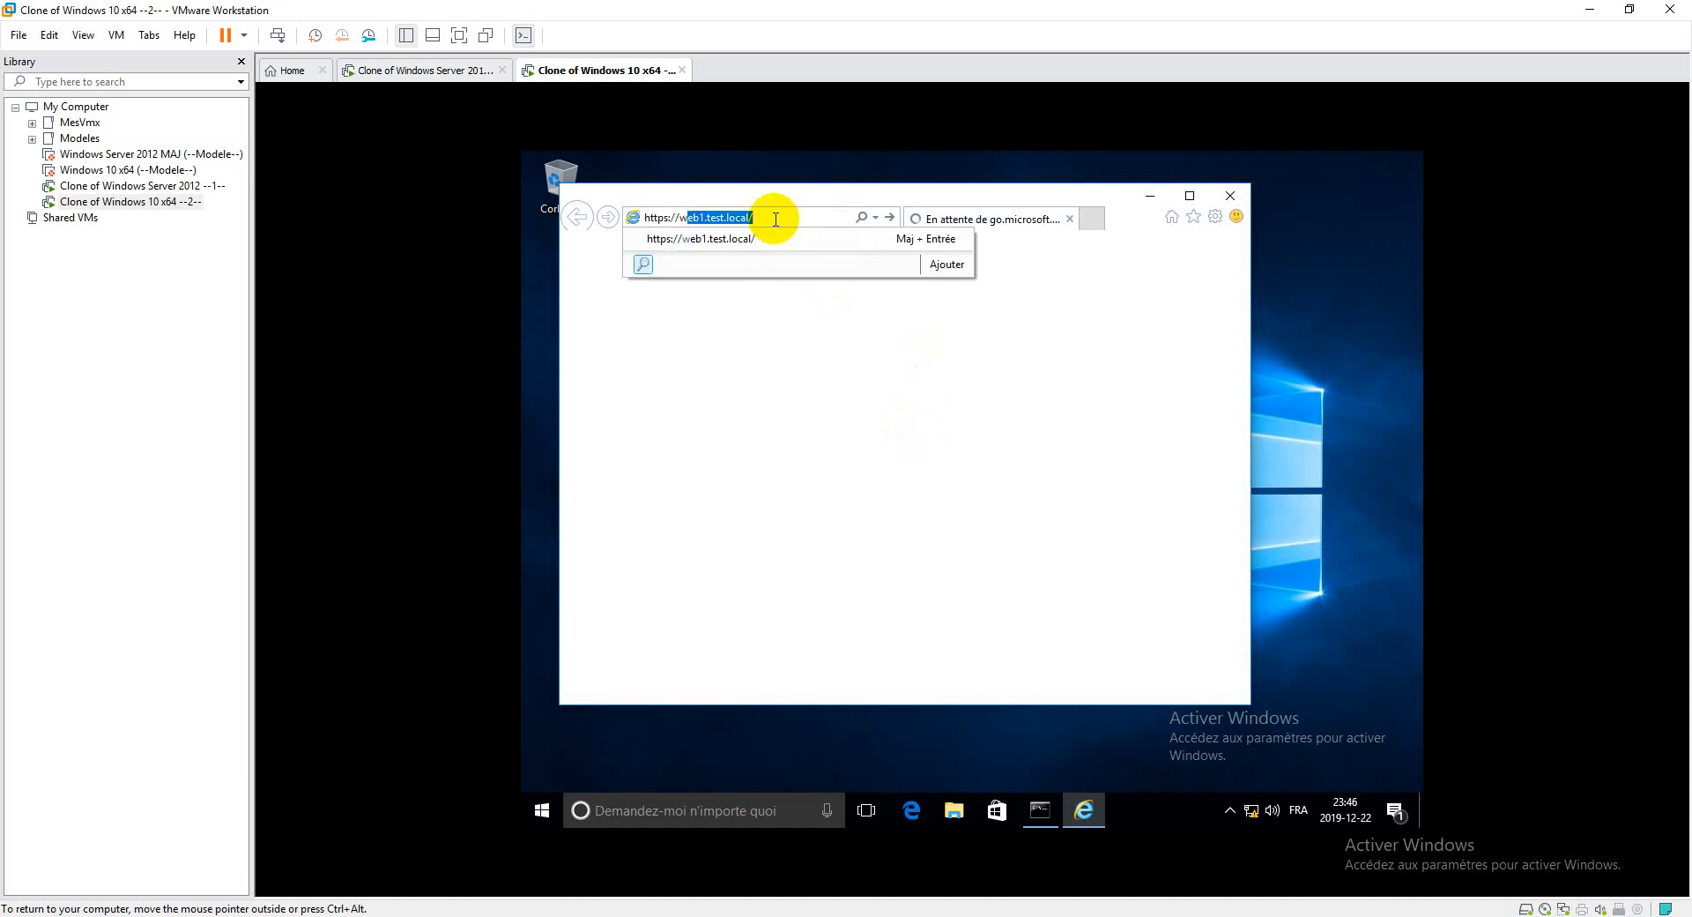
text(b1)
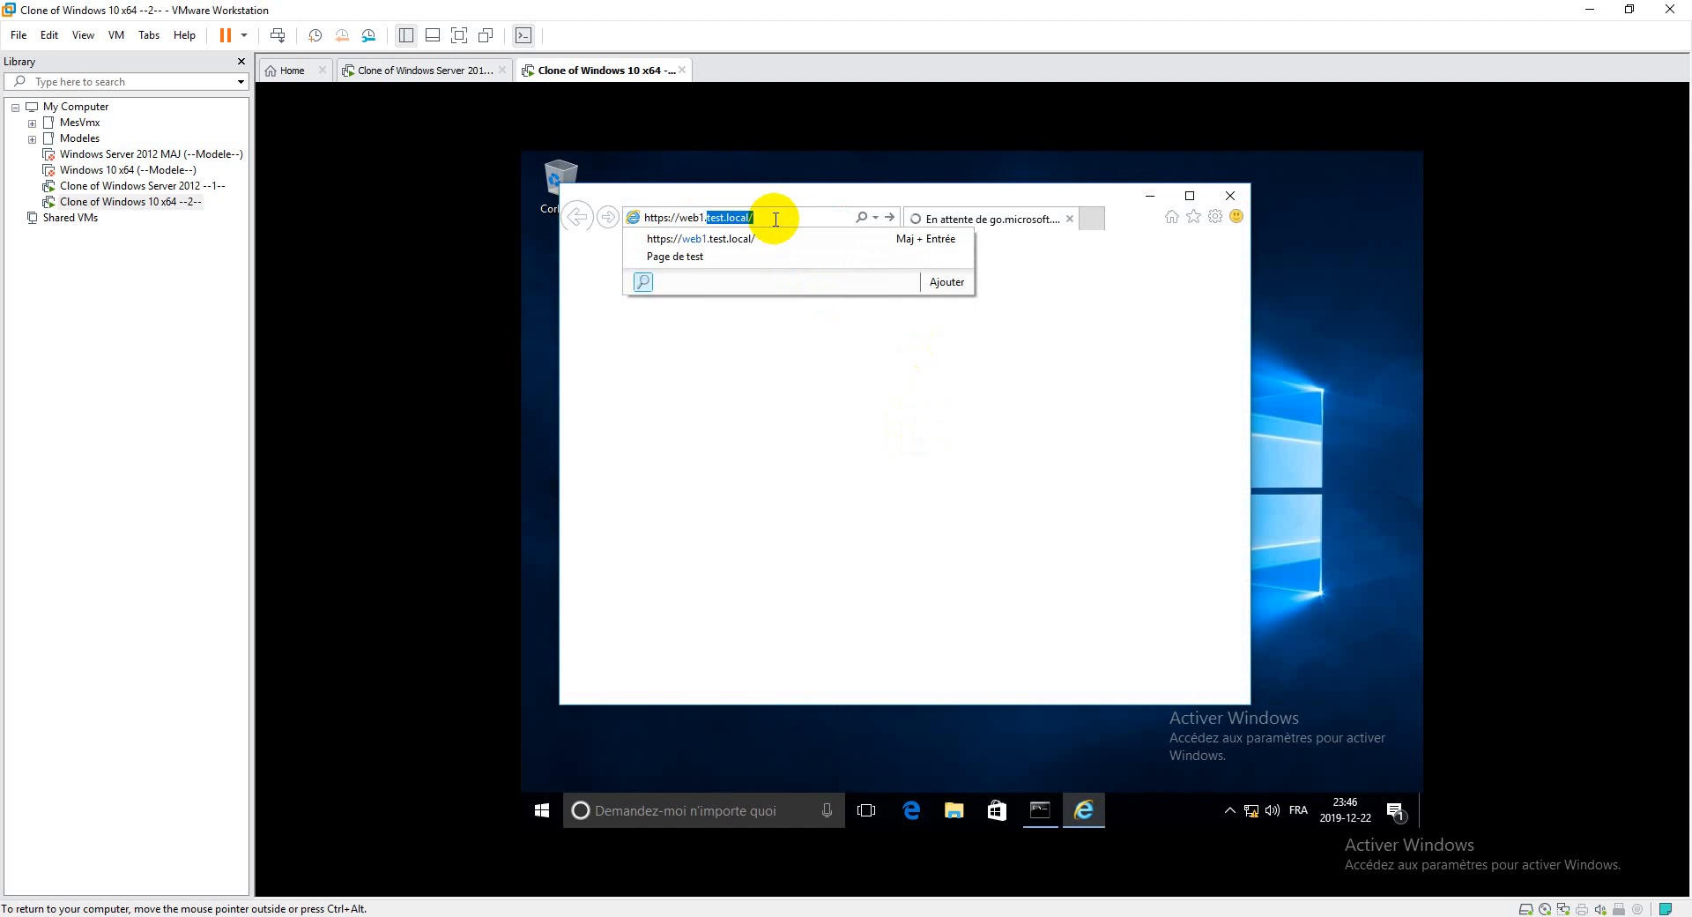
text(.test)
key(Return)
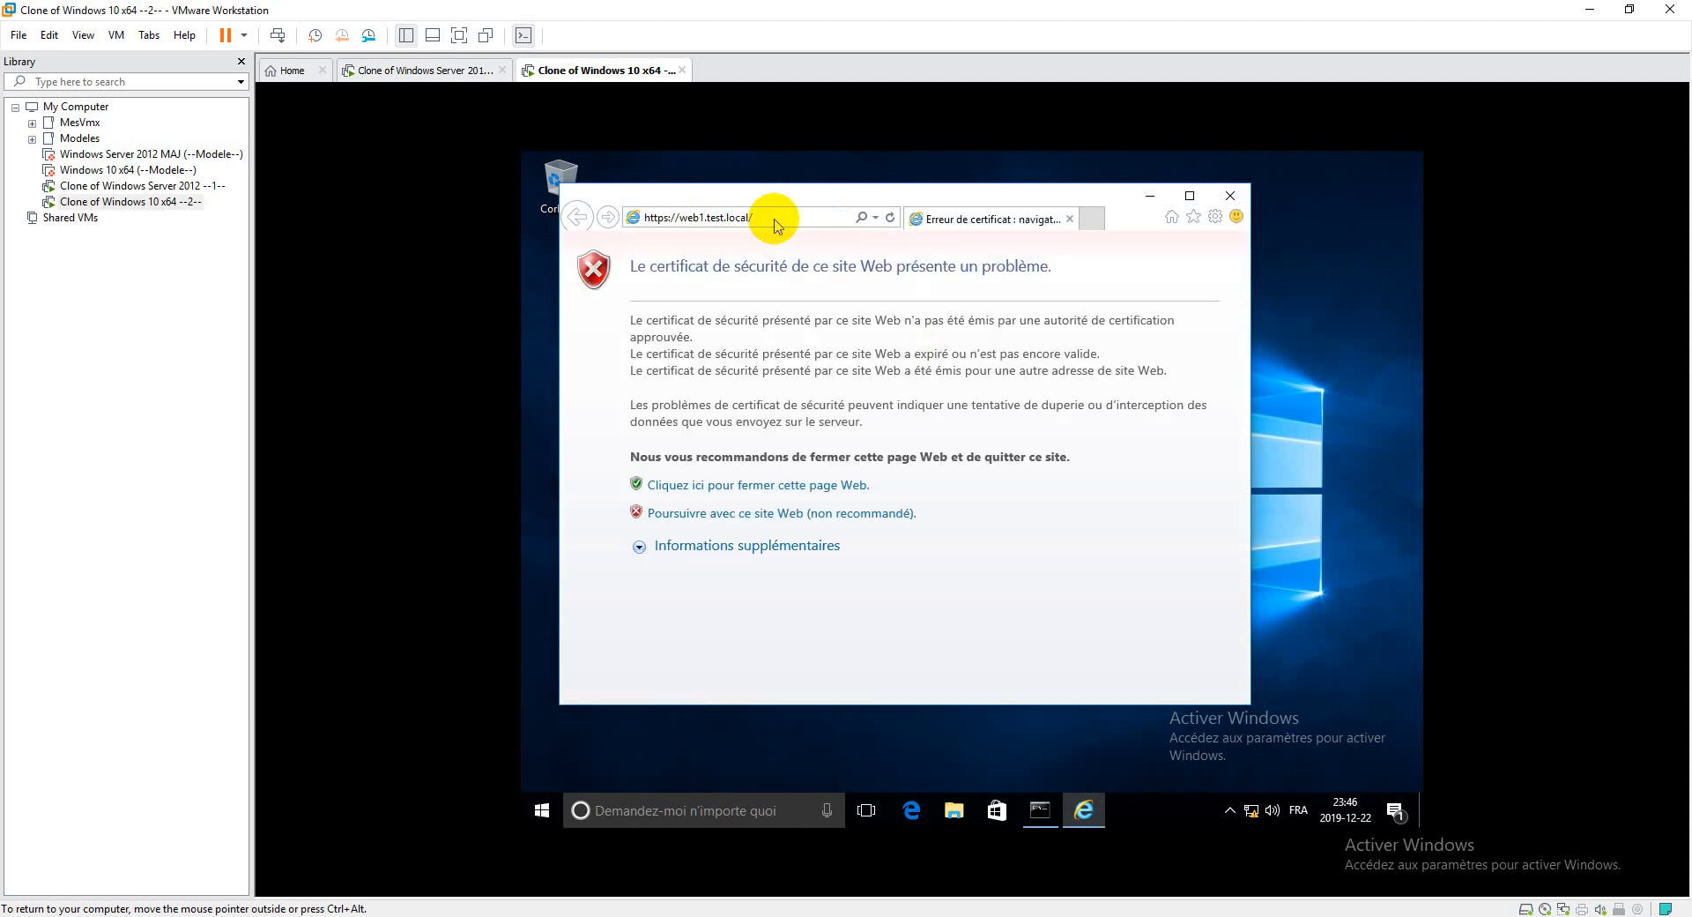
click(1189, 196)
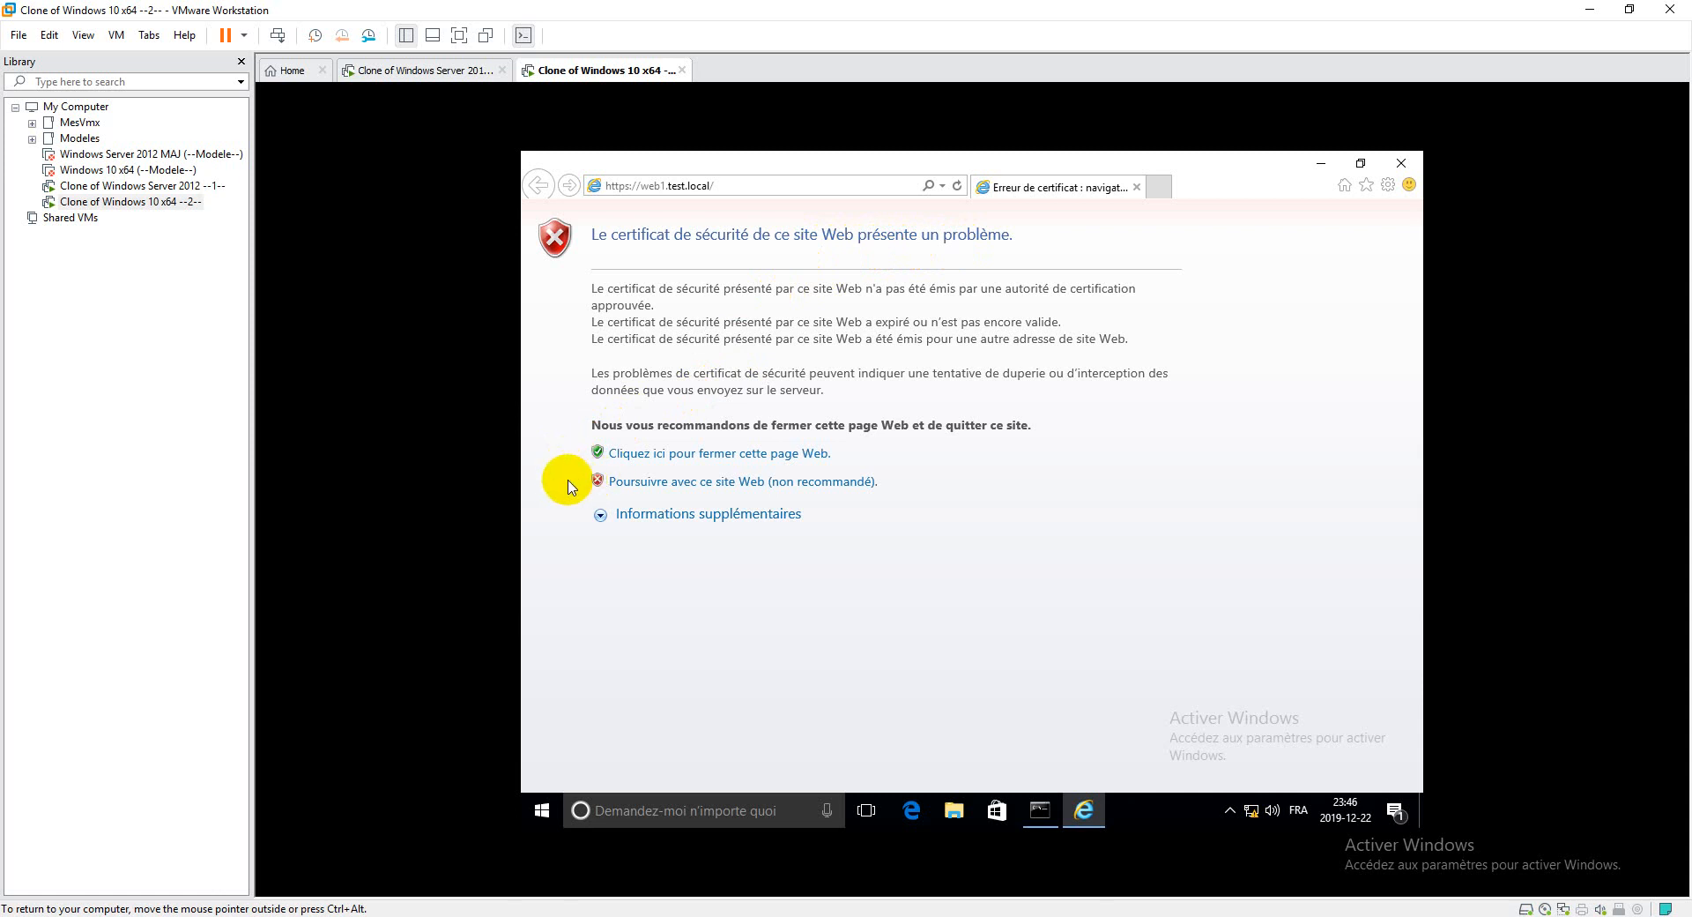
click(674, 483)
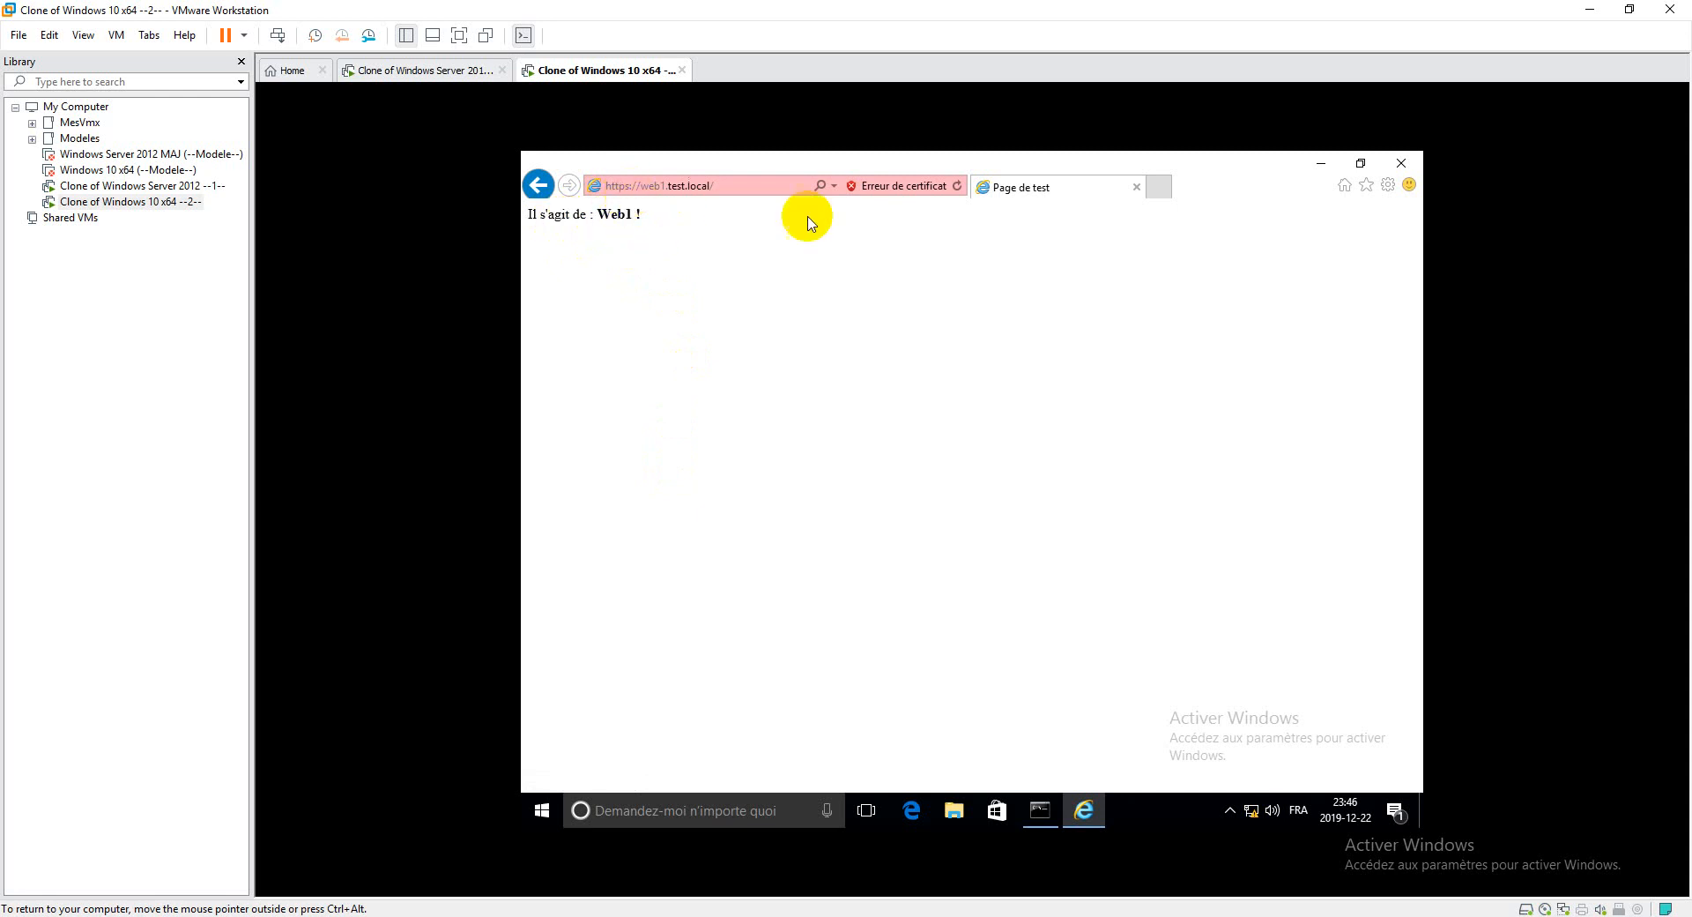
Examine the certification path, details and general information of the site's certificate from the browser's certificate error.
click(909, 191)
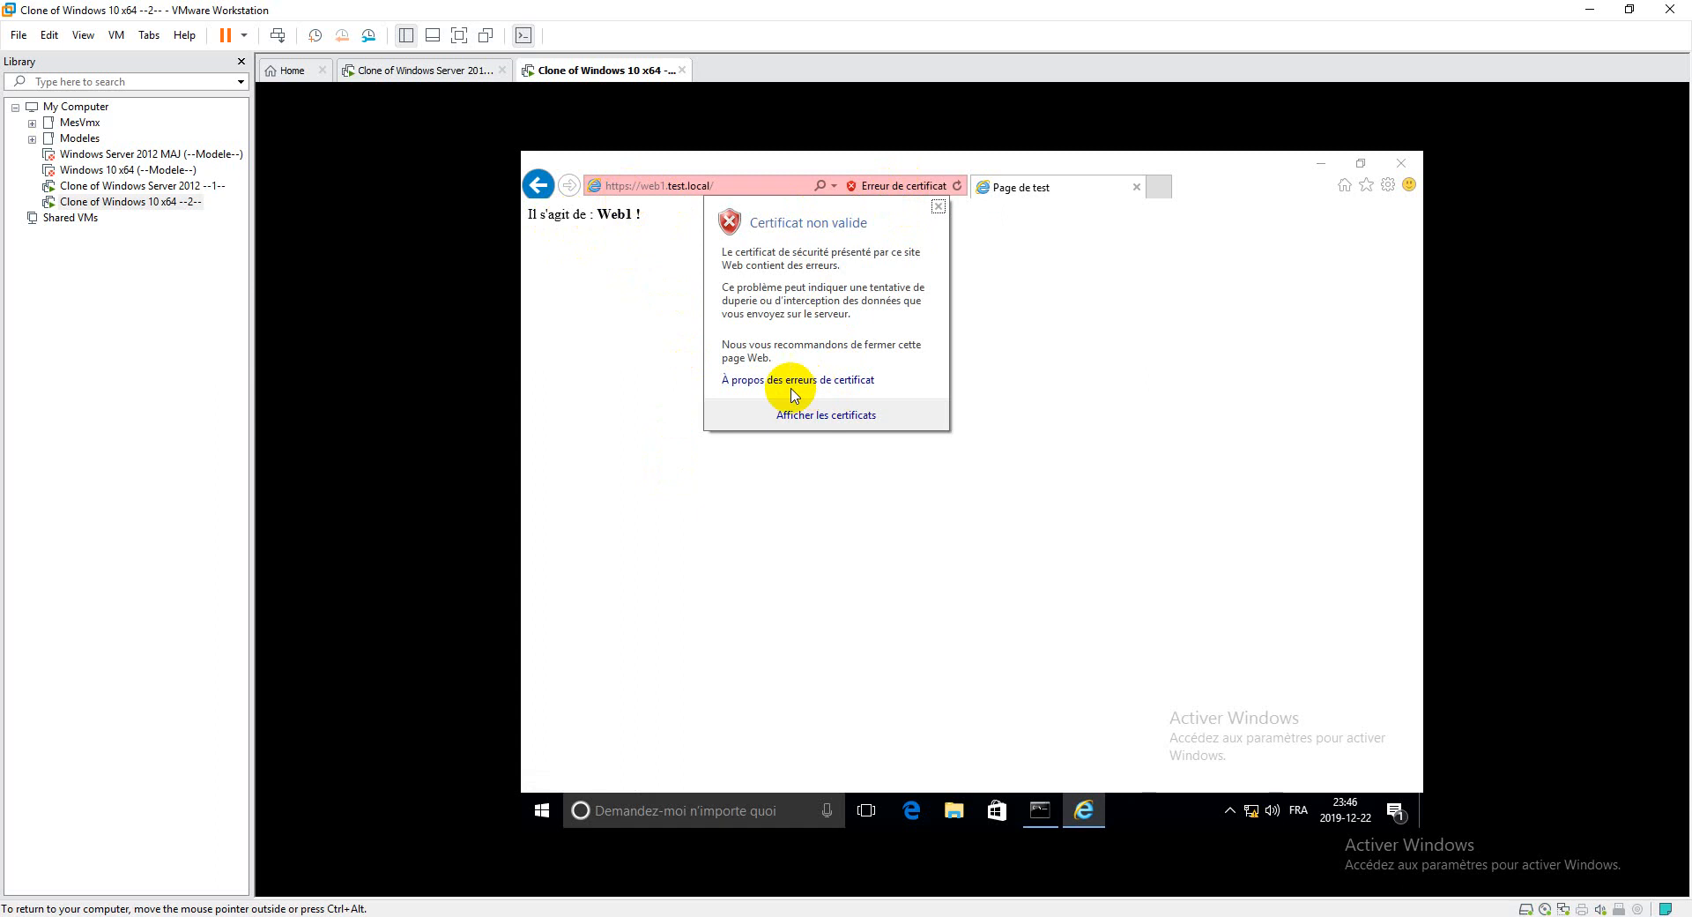
click(808, 415)
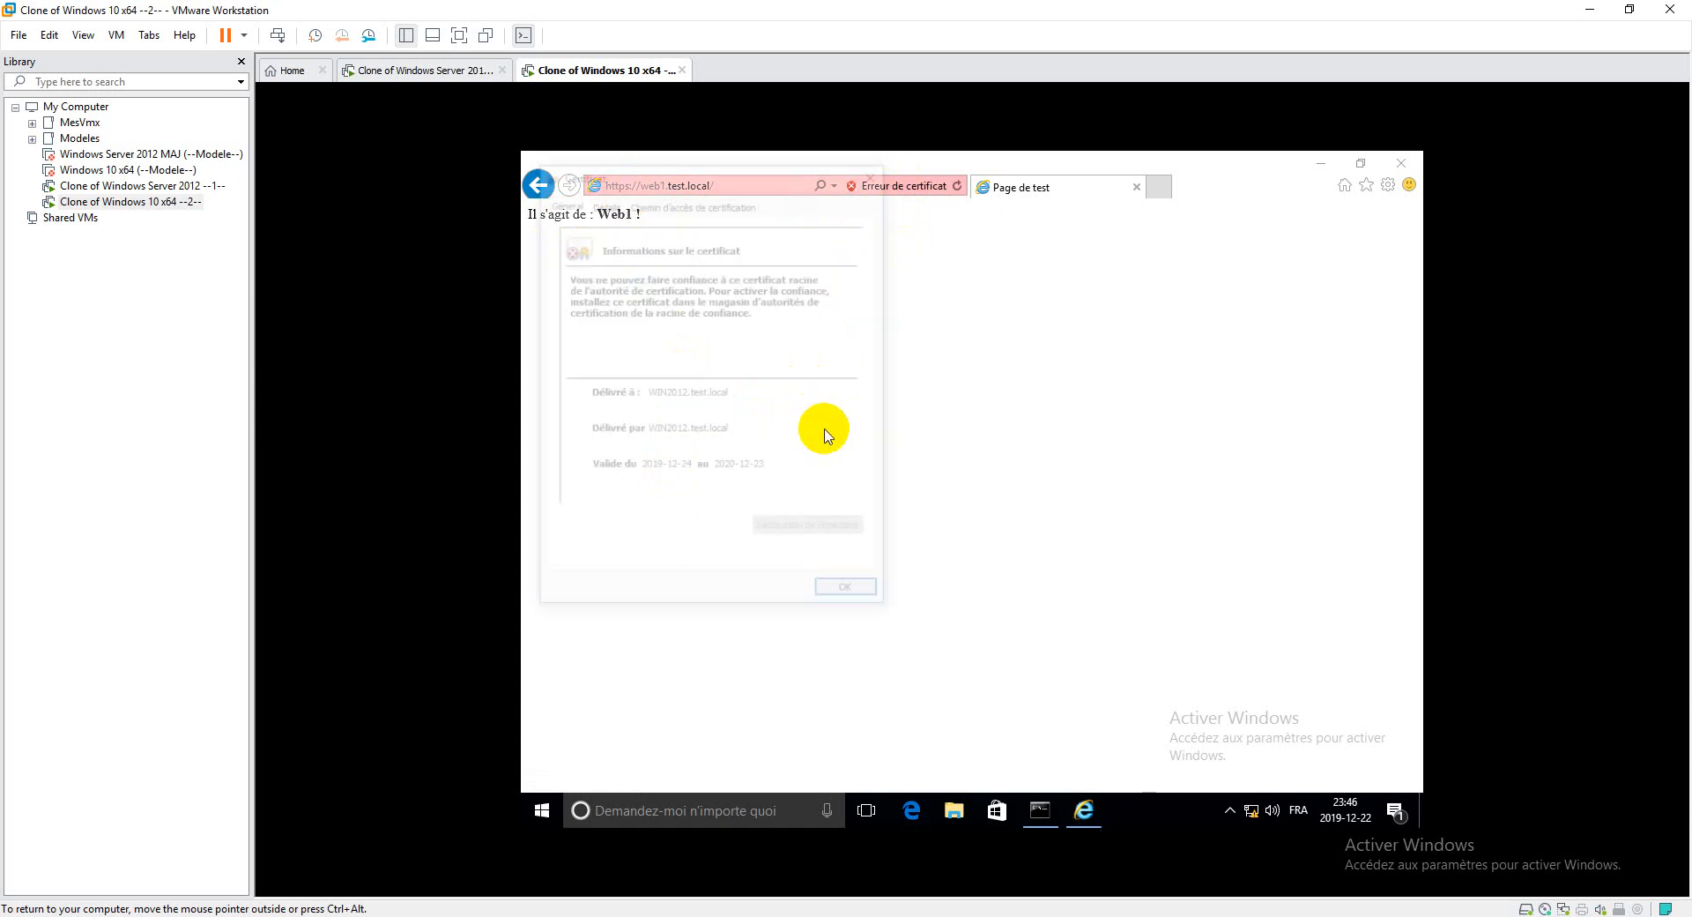
drag(694, 181, 874, 193)
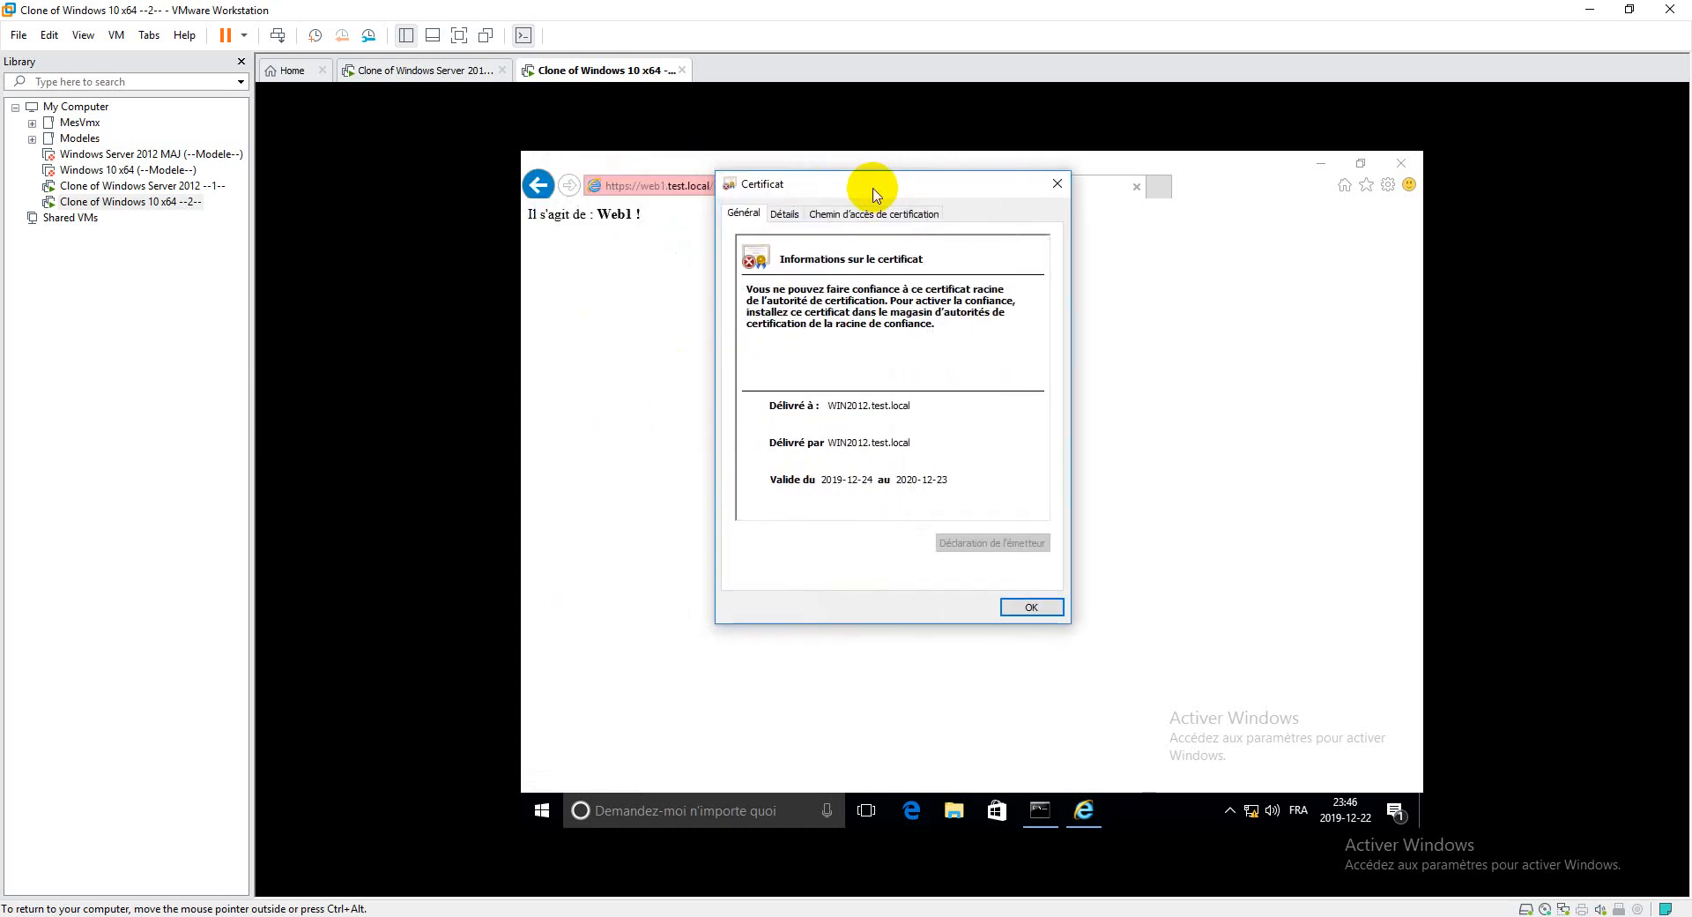
click(855, 214)
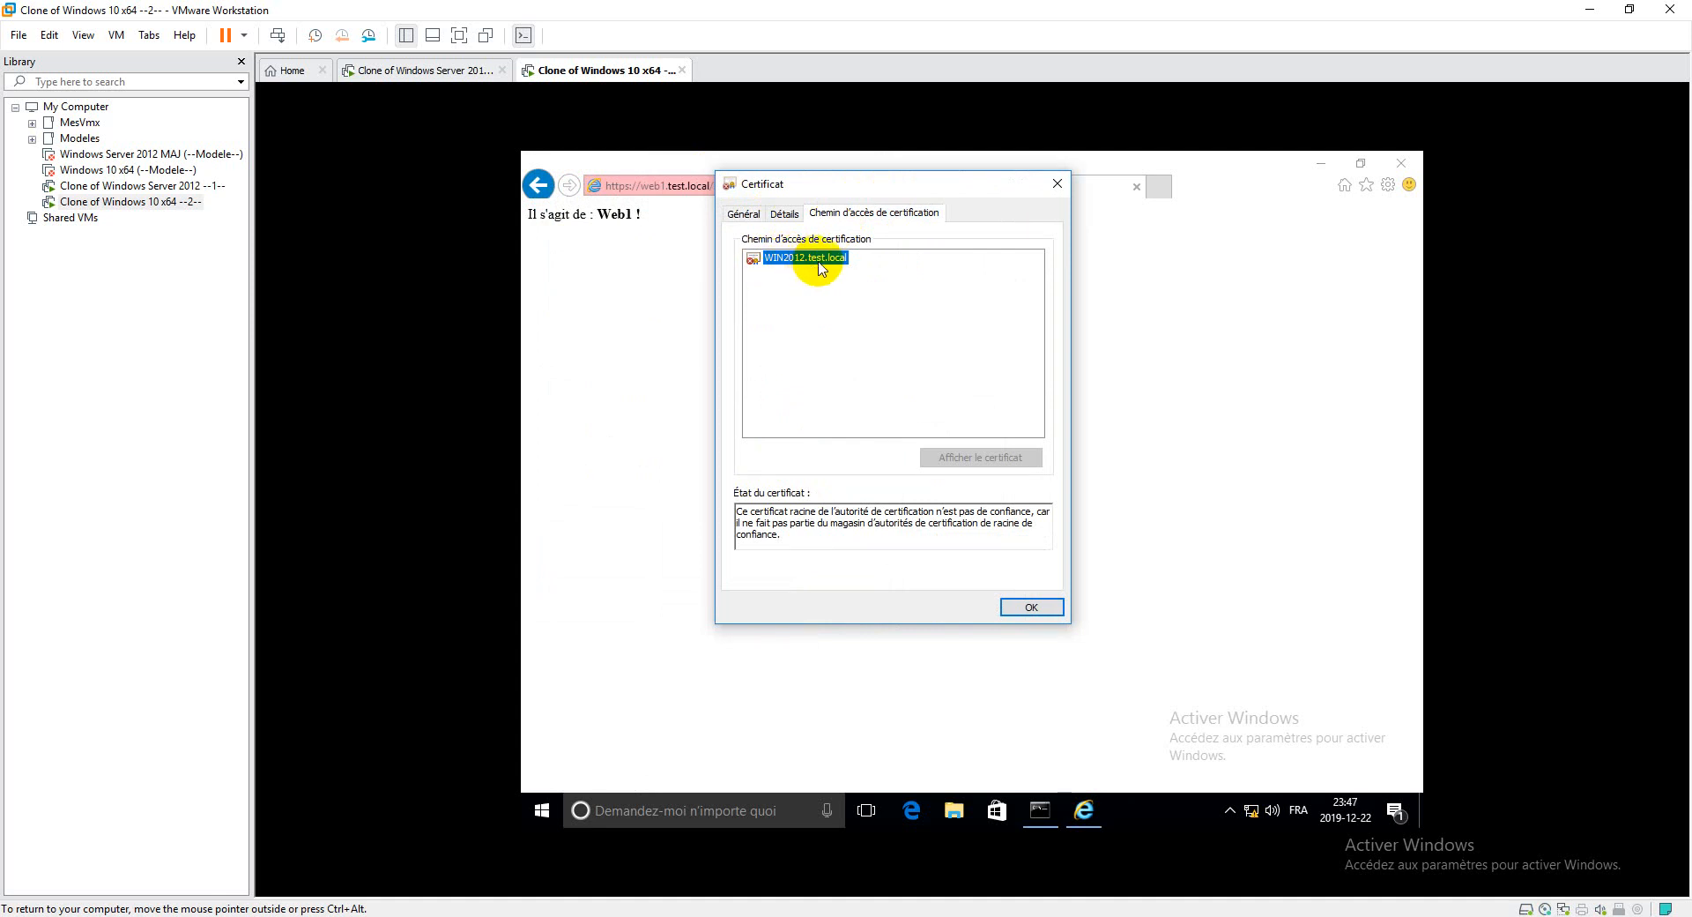
click(785, 215)
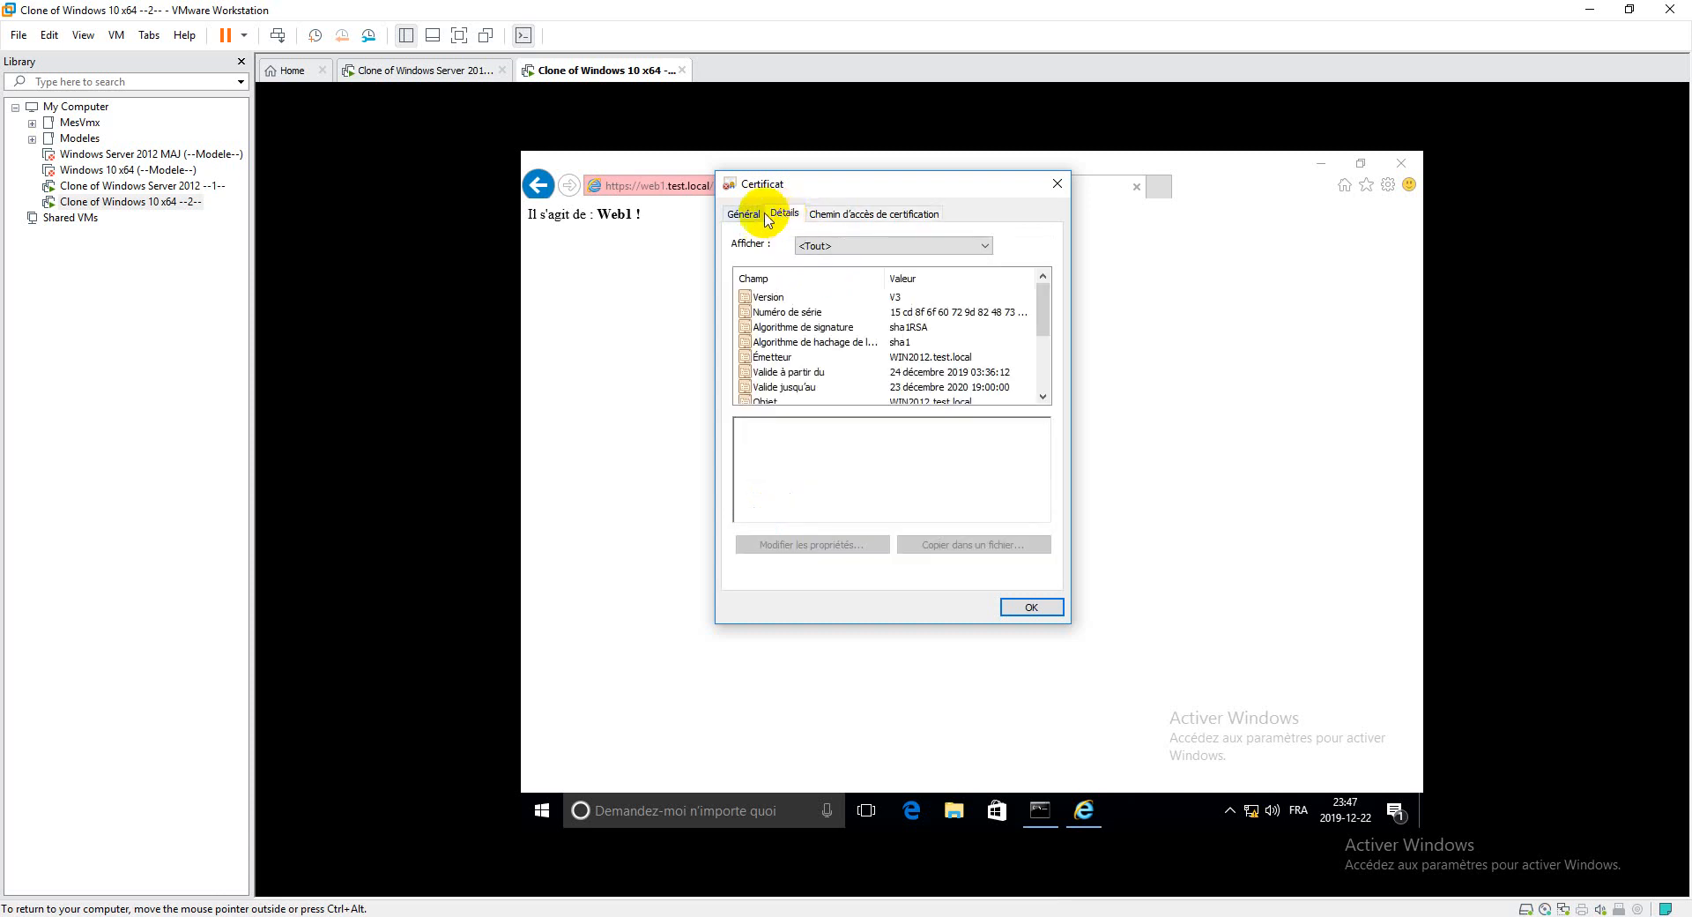
click(752, 217)
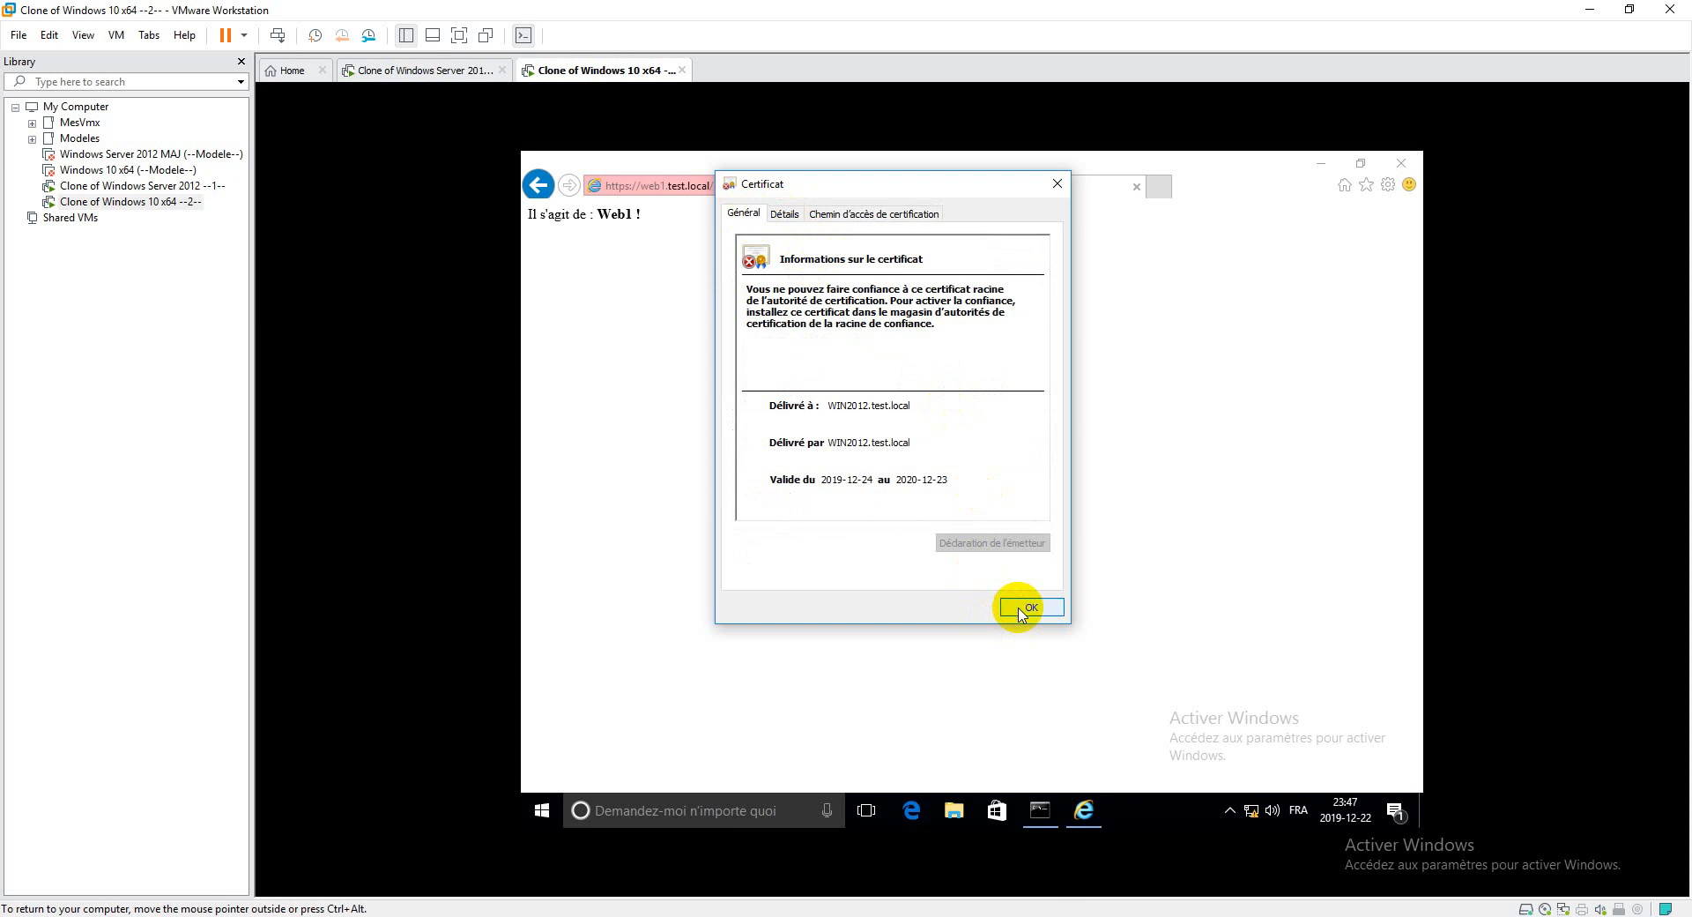
click(1020, 608)
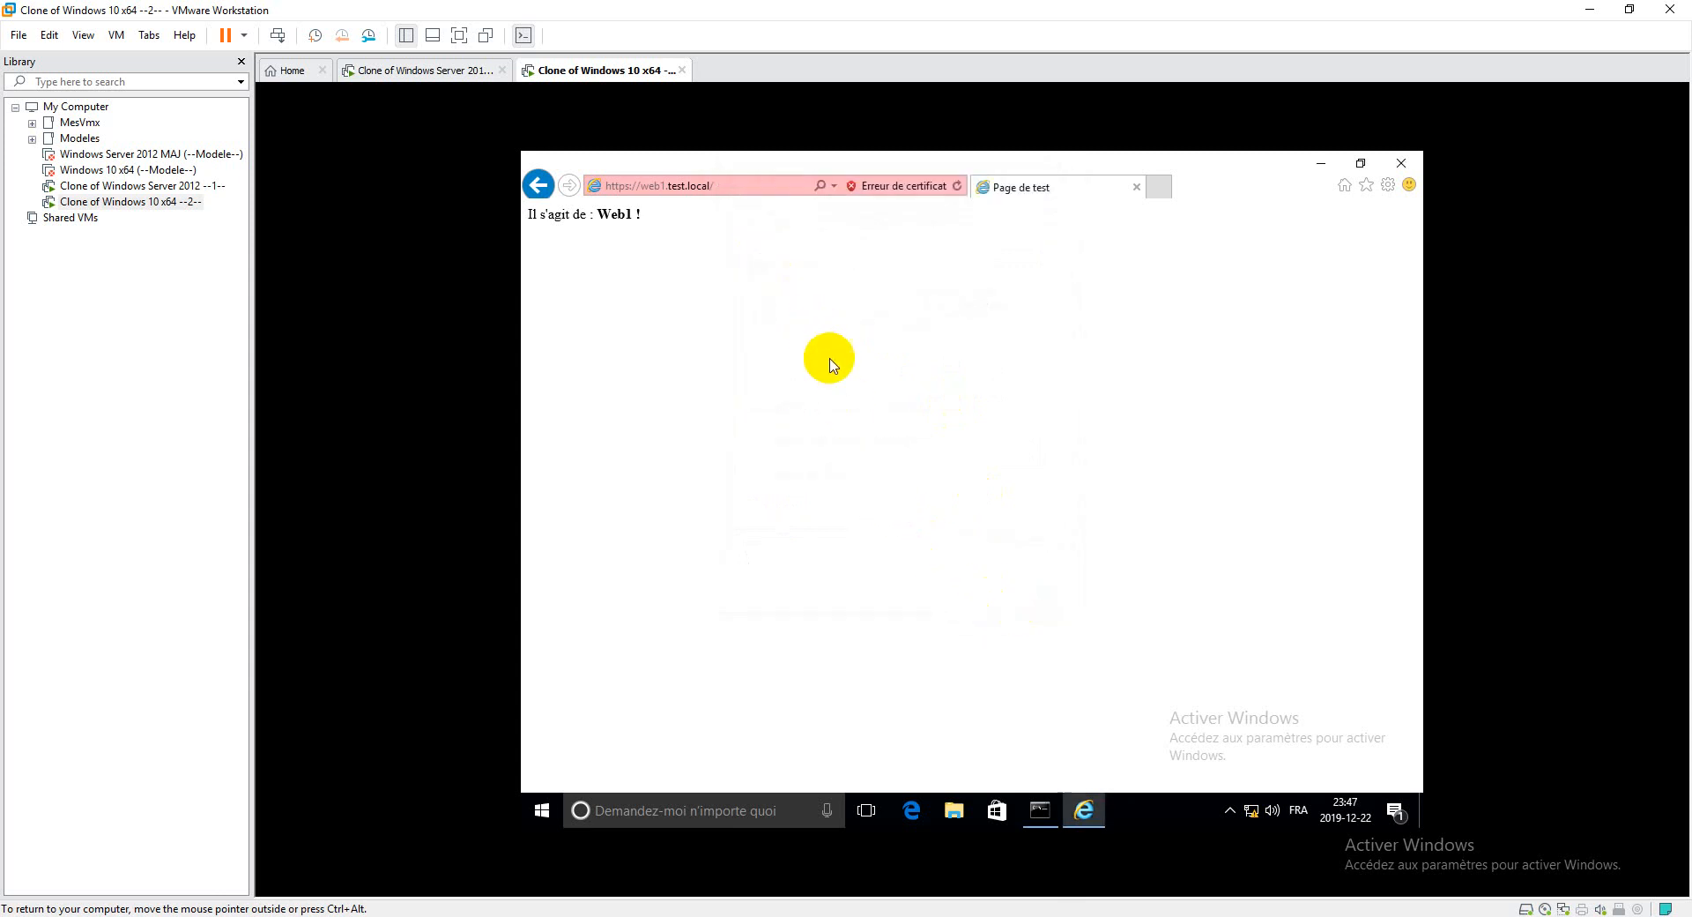
Switch to the Windows Server 2012 virtual machine and open the test.local forward lookup zone in DNS Manager.
click(431, 80)
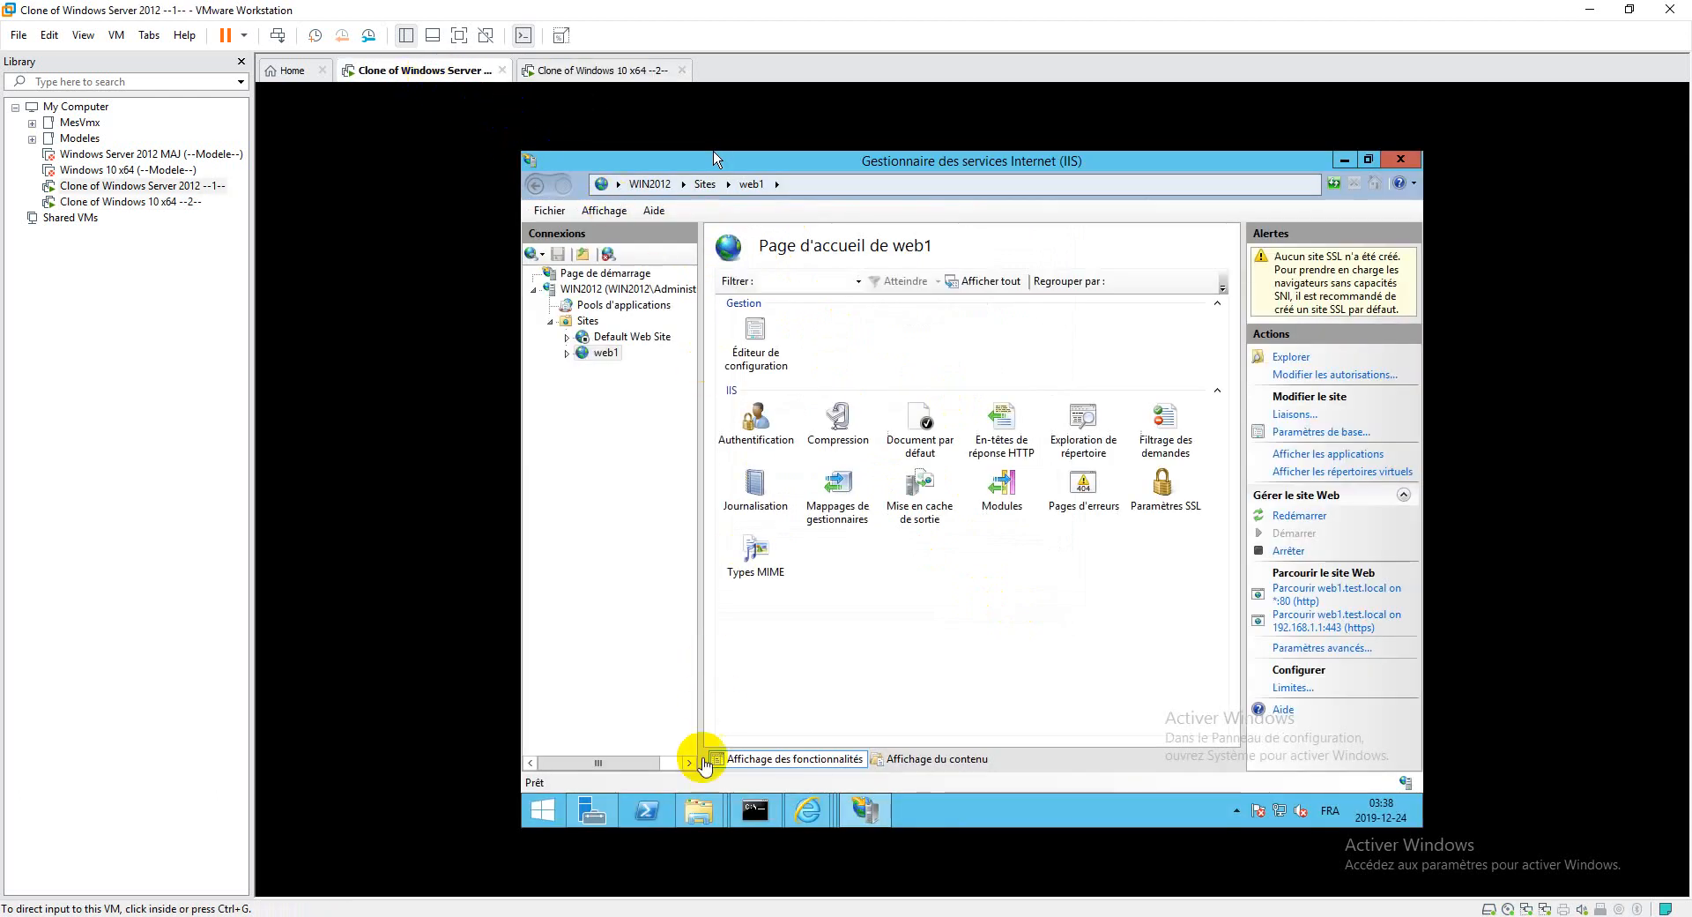
click(1338, 161)
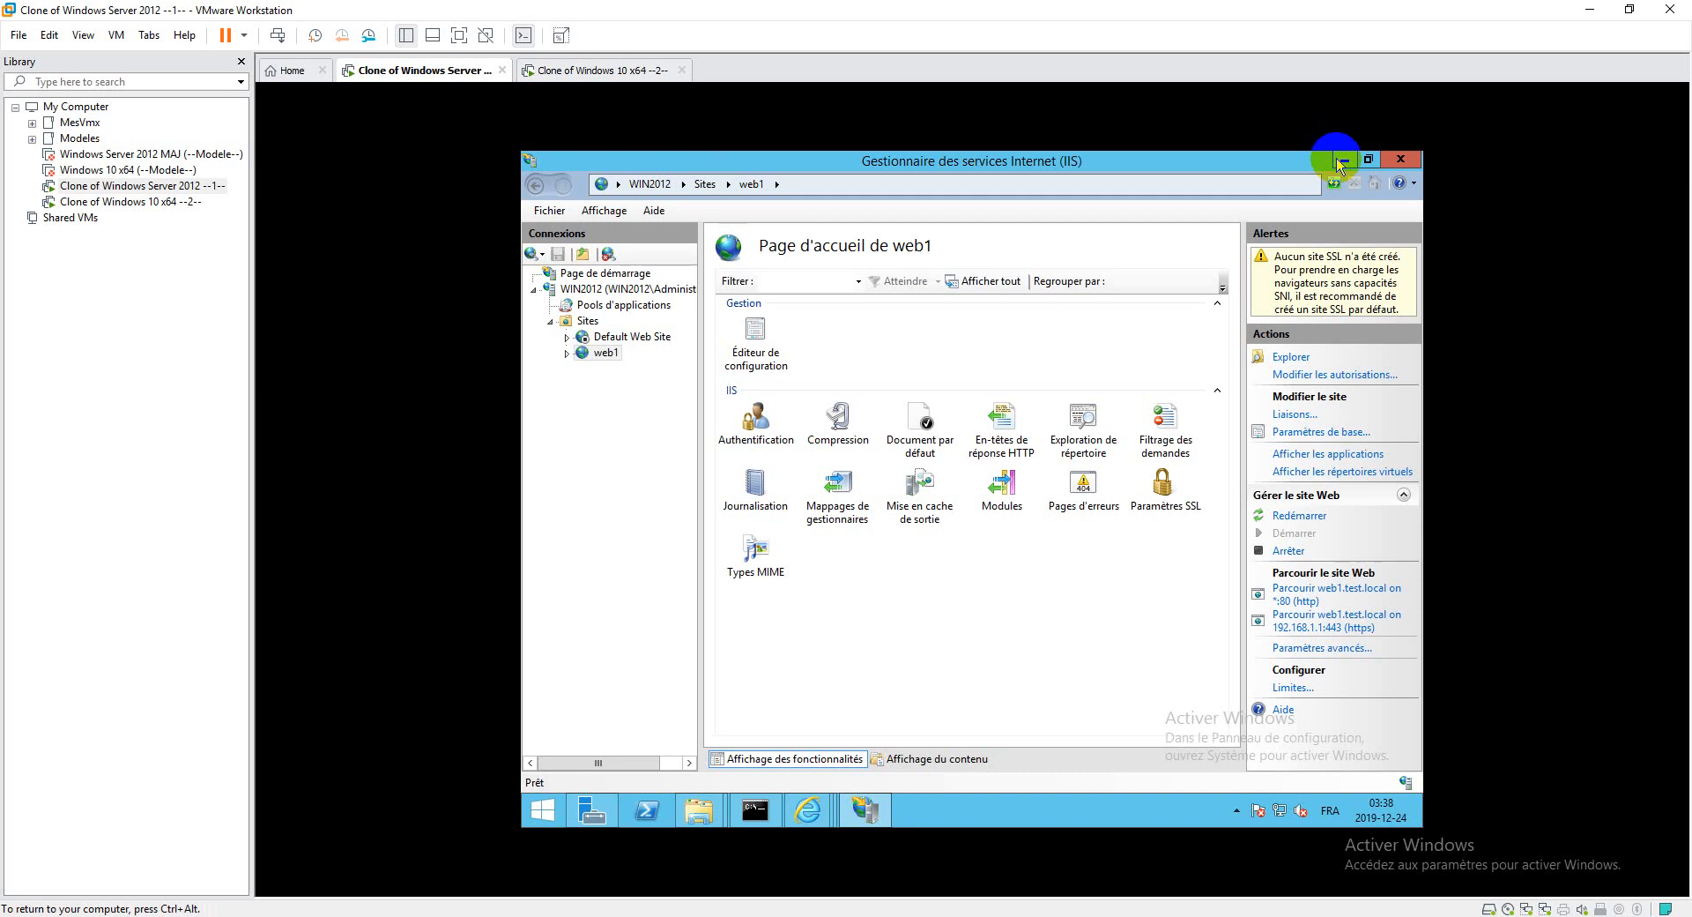
click(1290, 199)
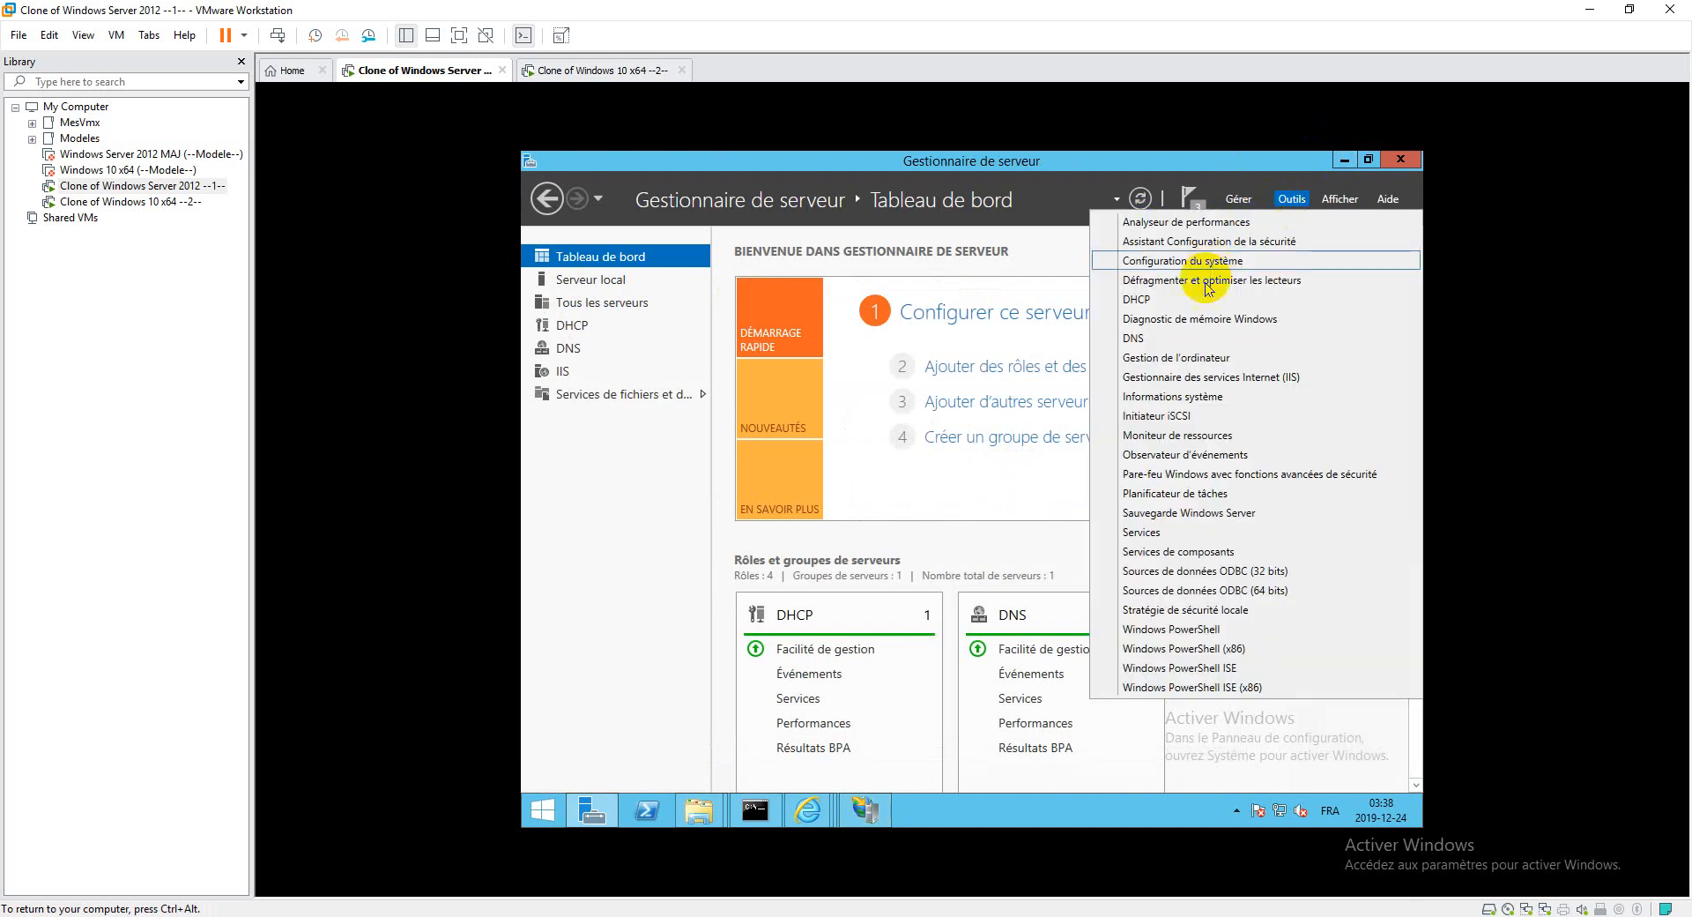
click(1186, 337)
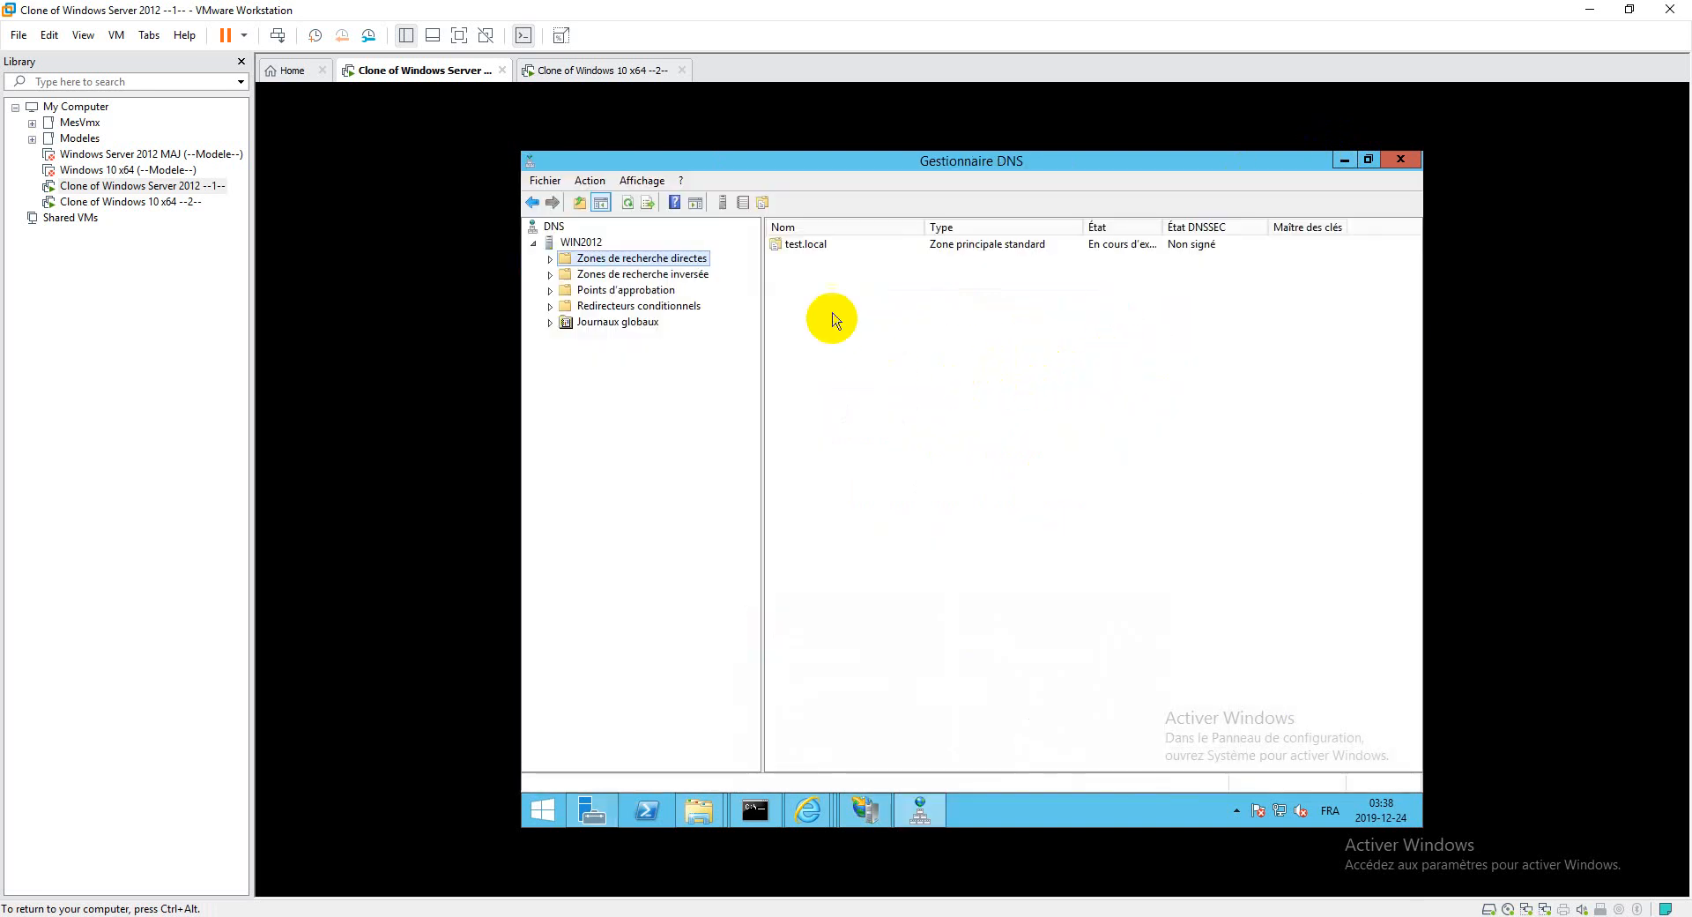
double_click(793, 244)
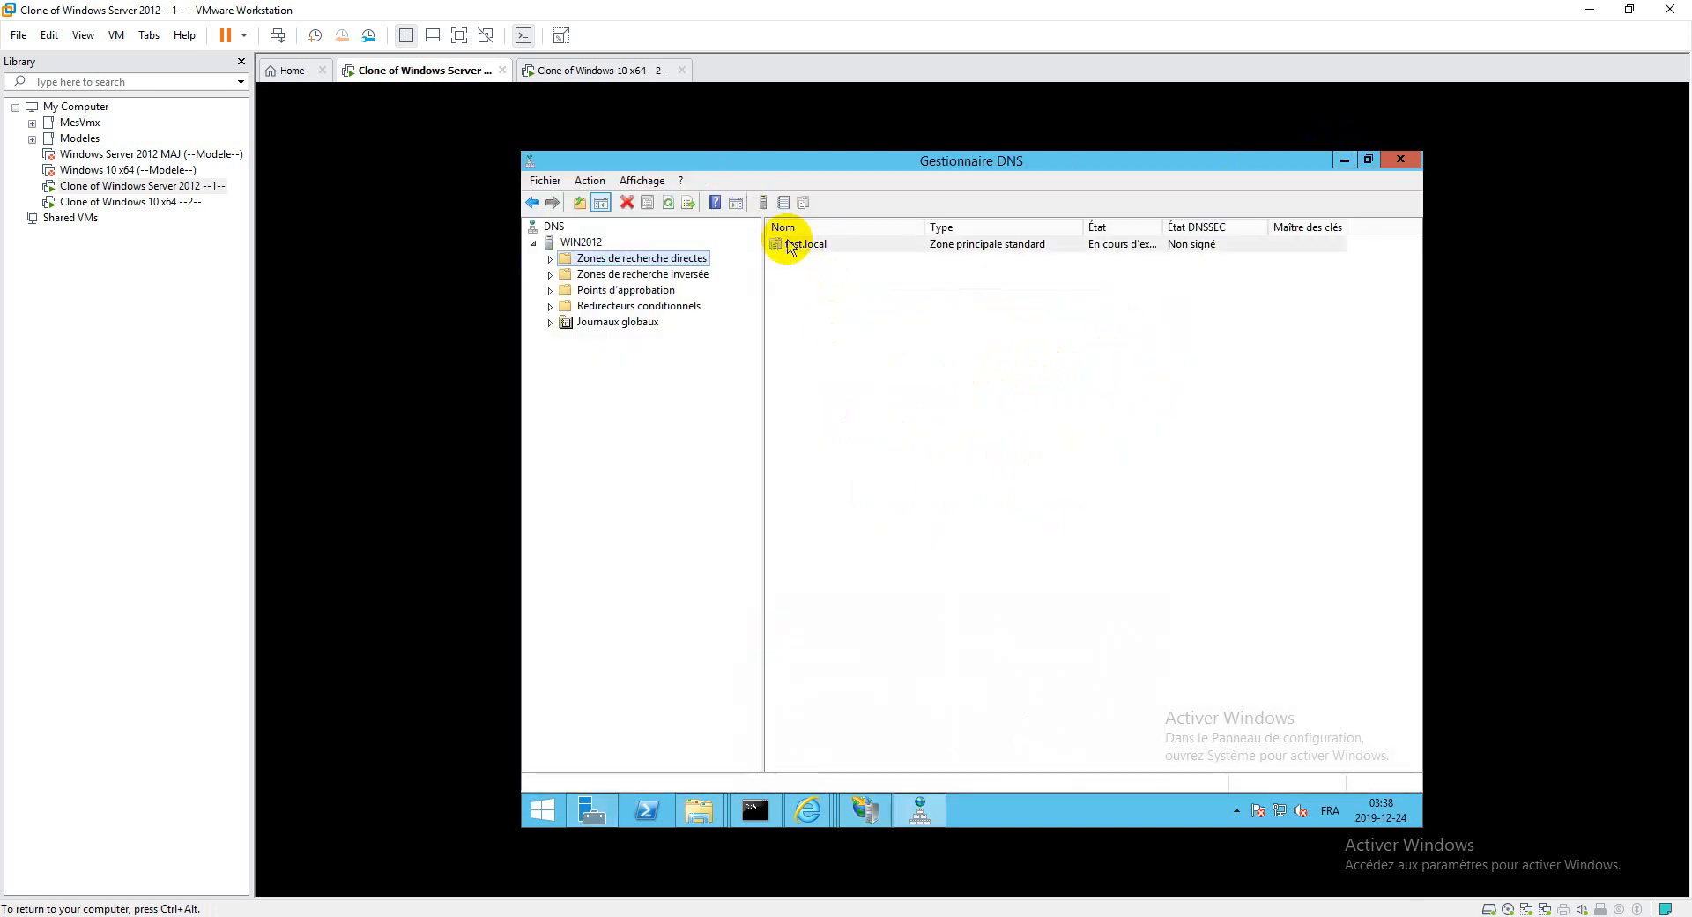
Create a CNAME alias named www in the test.local zone, with web1.test.local as its target host.
right_click(823, 388)
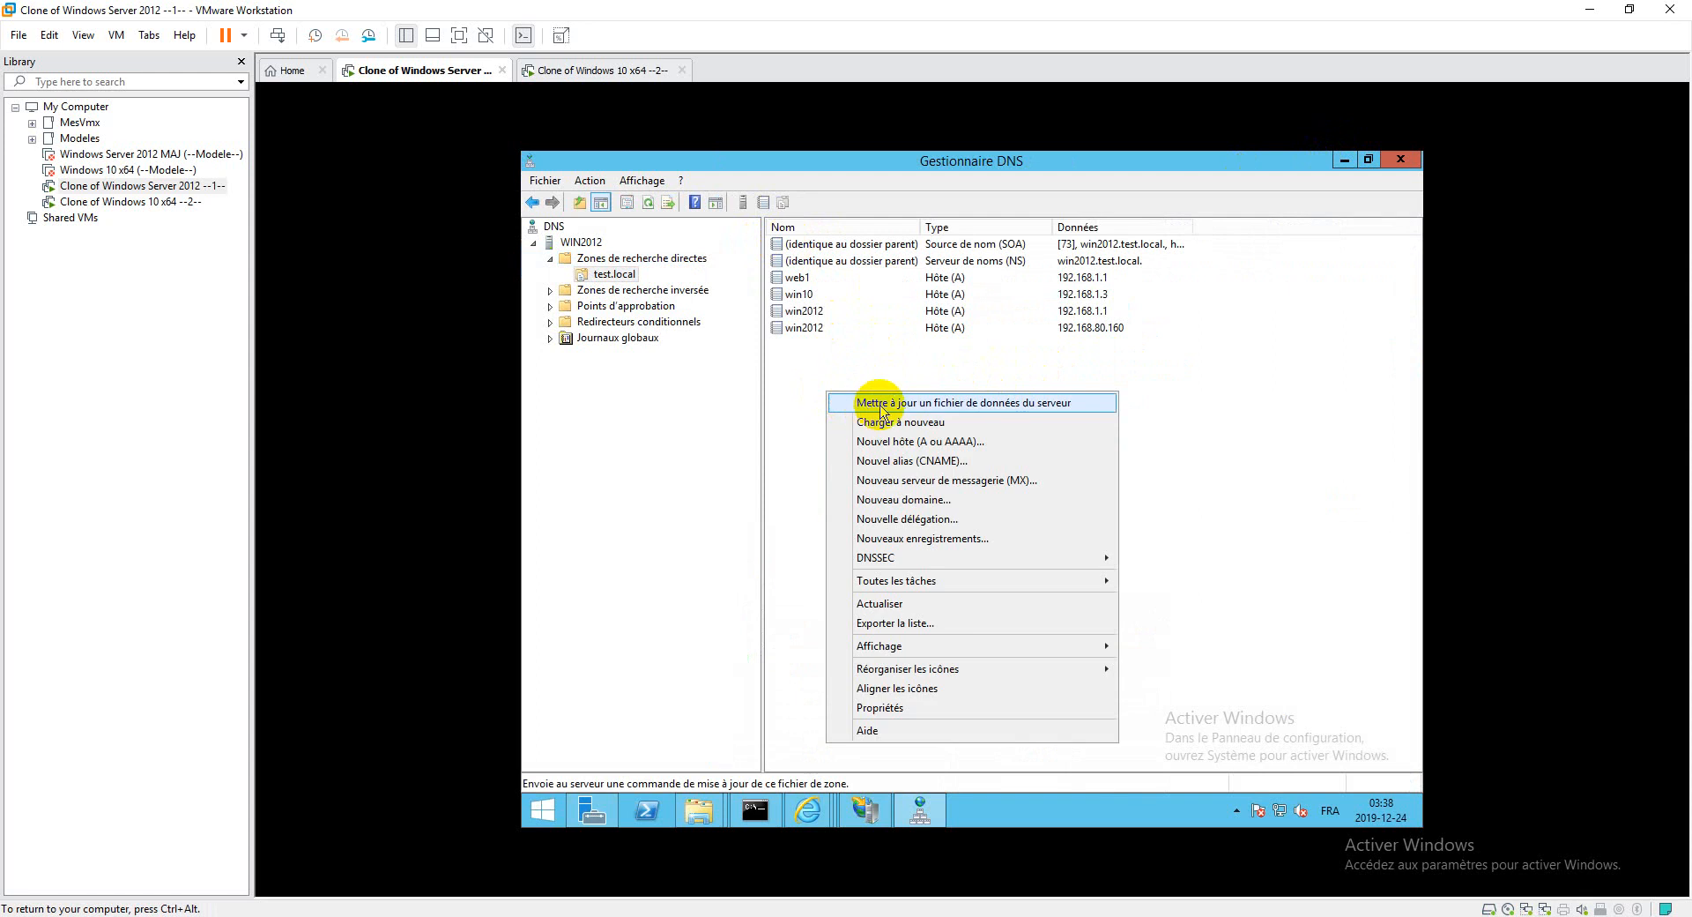
click(920, 466)
text(www)
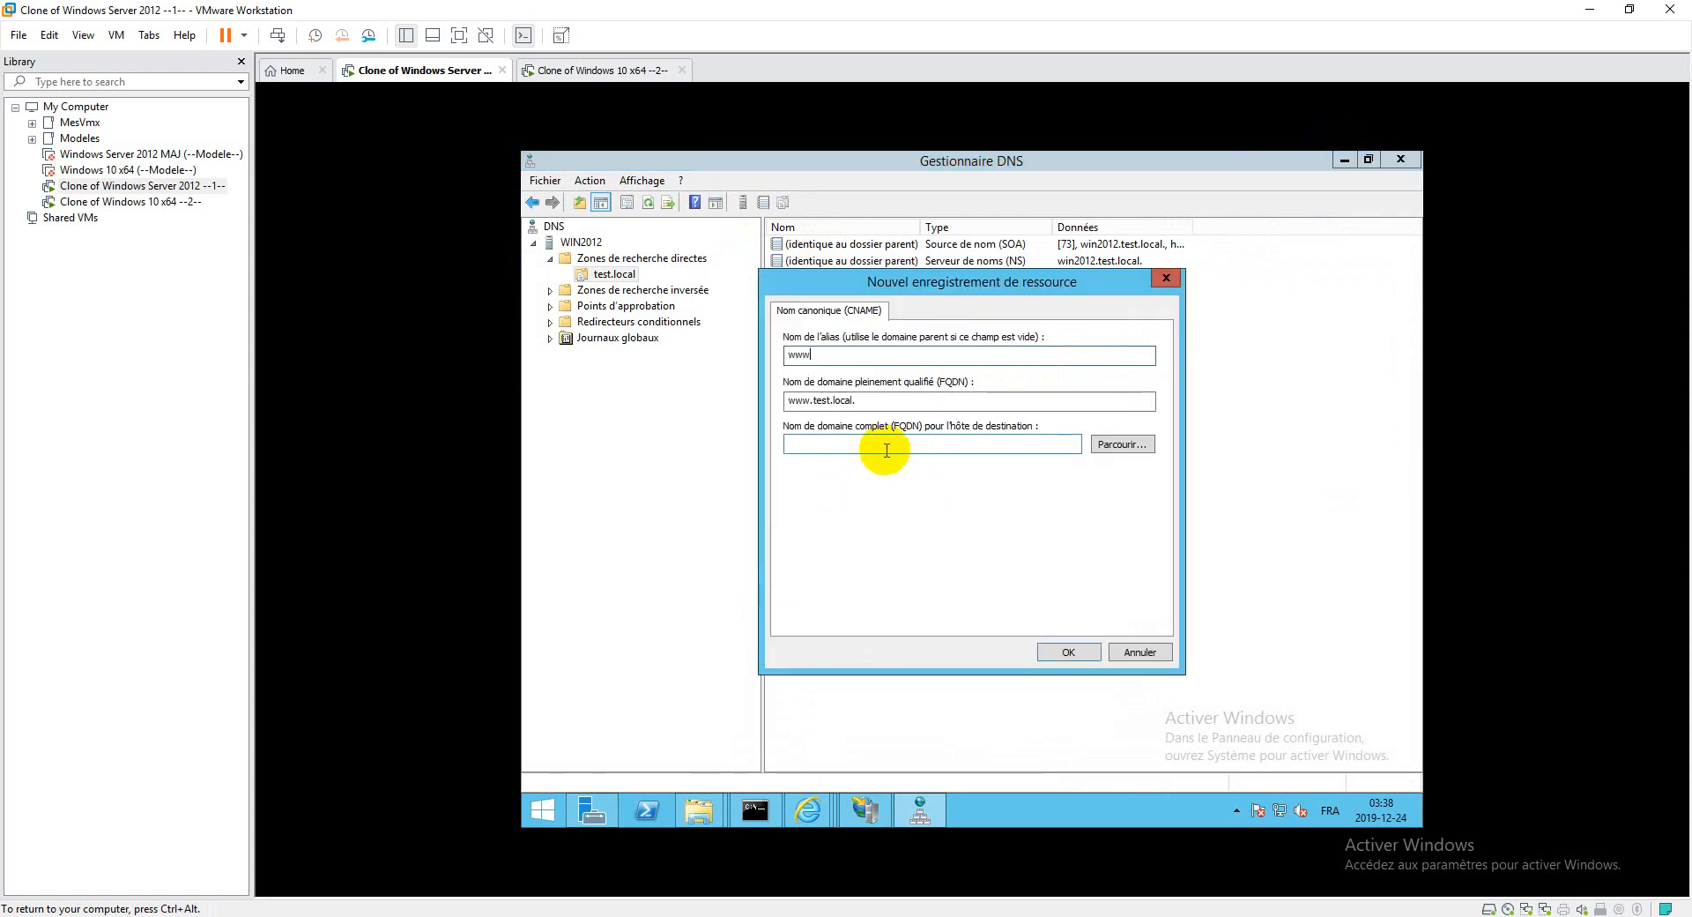
click(1119, 444)
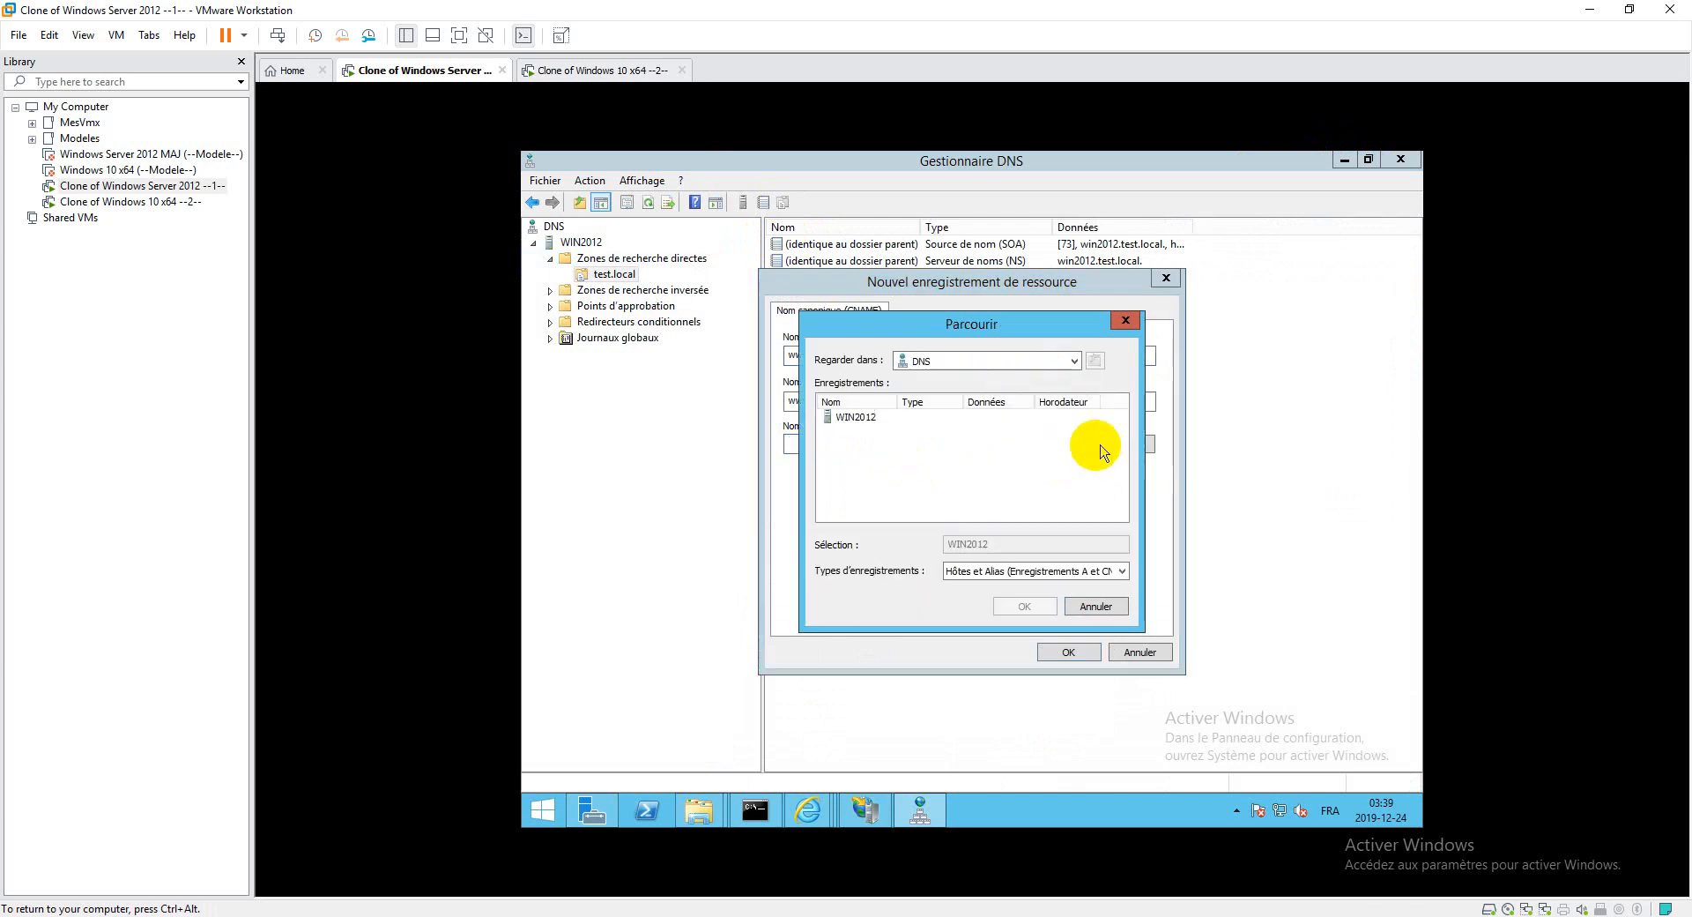
double_click(857, 417)
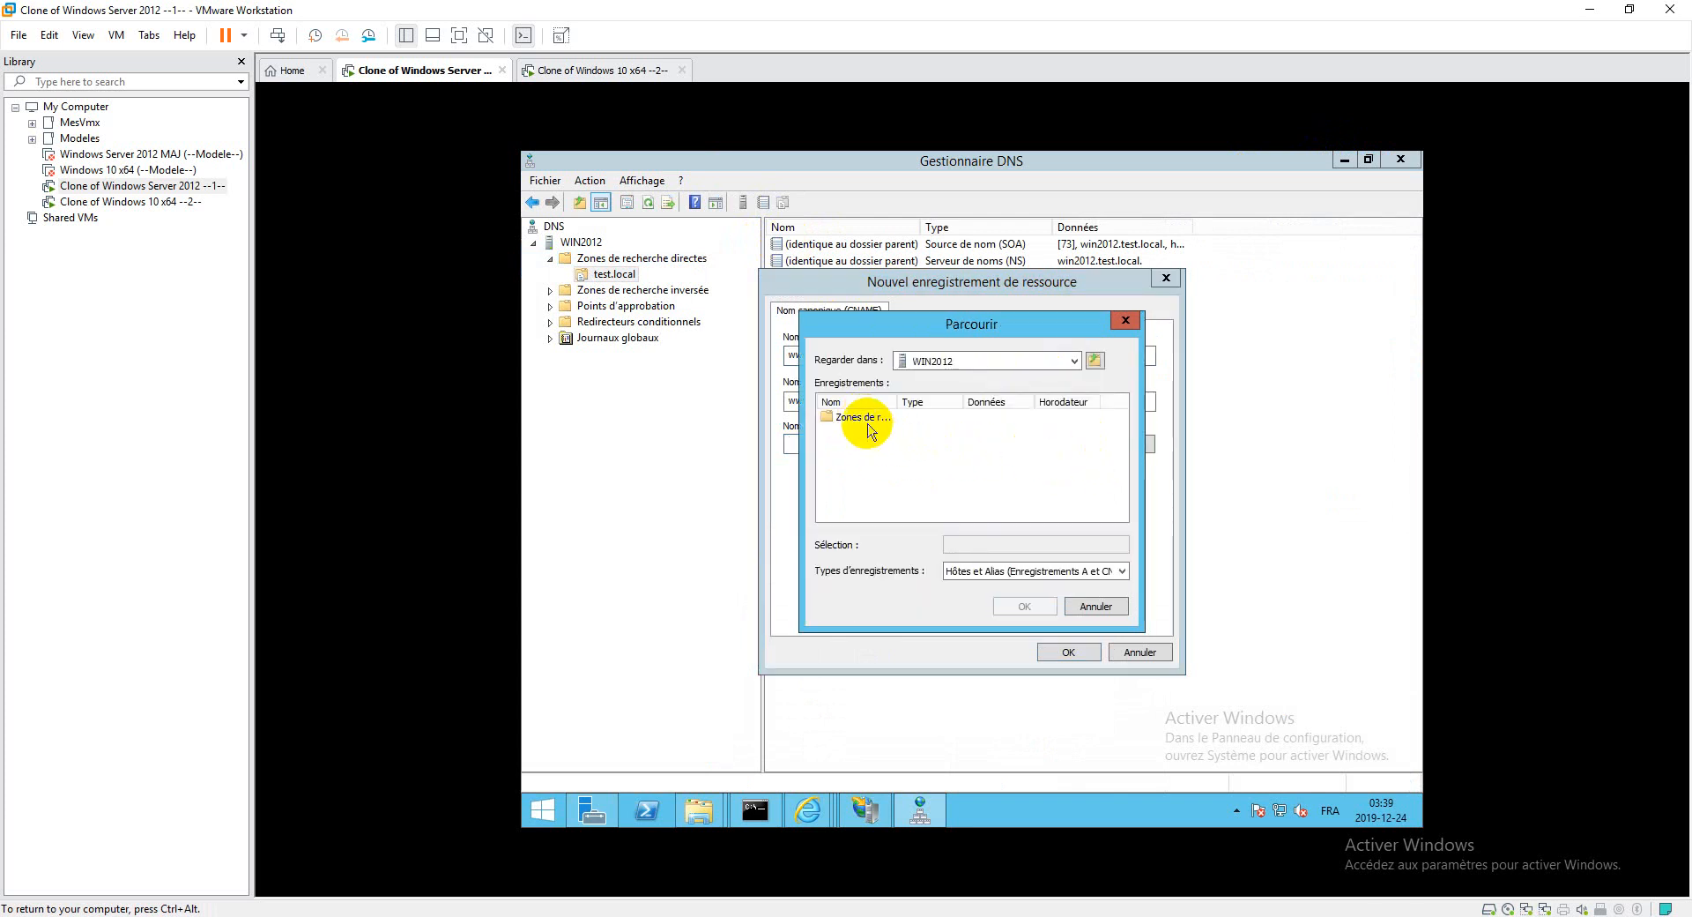
double_click(862, 417)
double_click(859, 419)
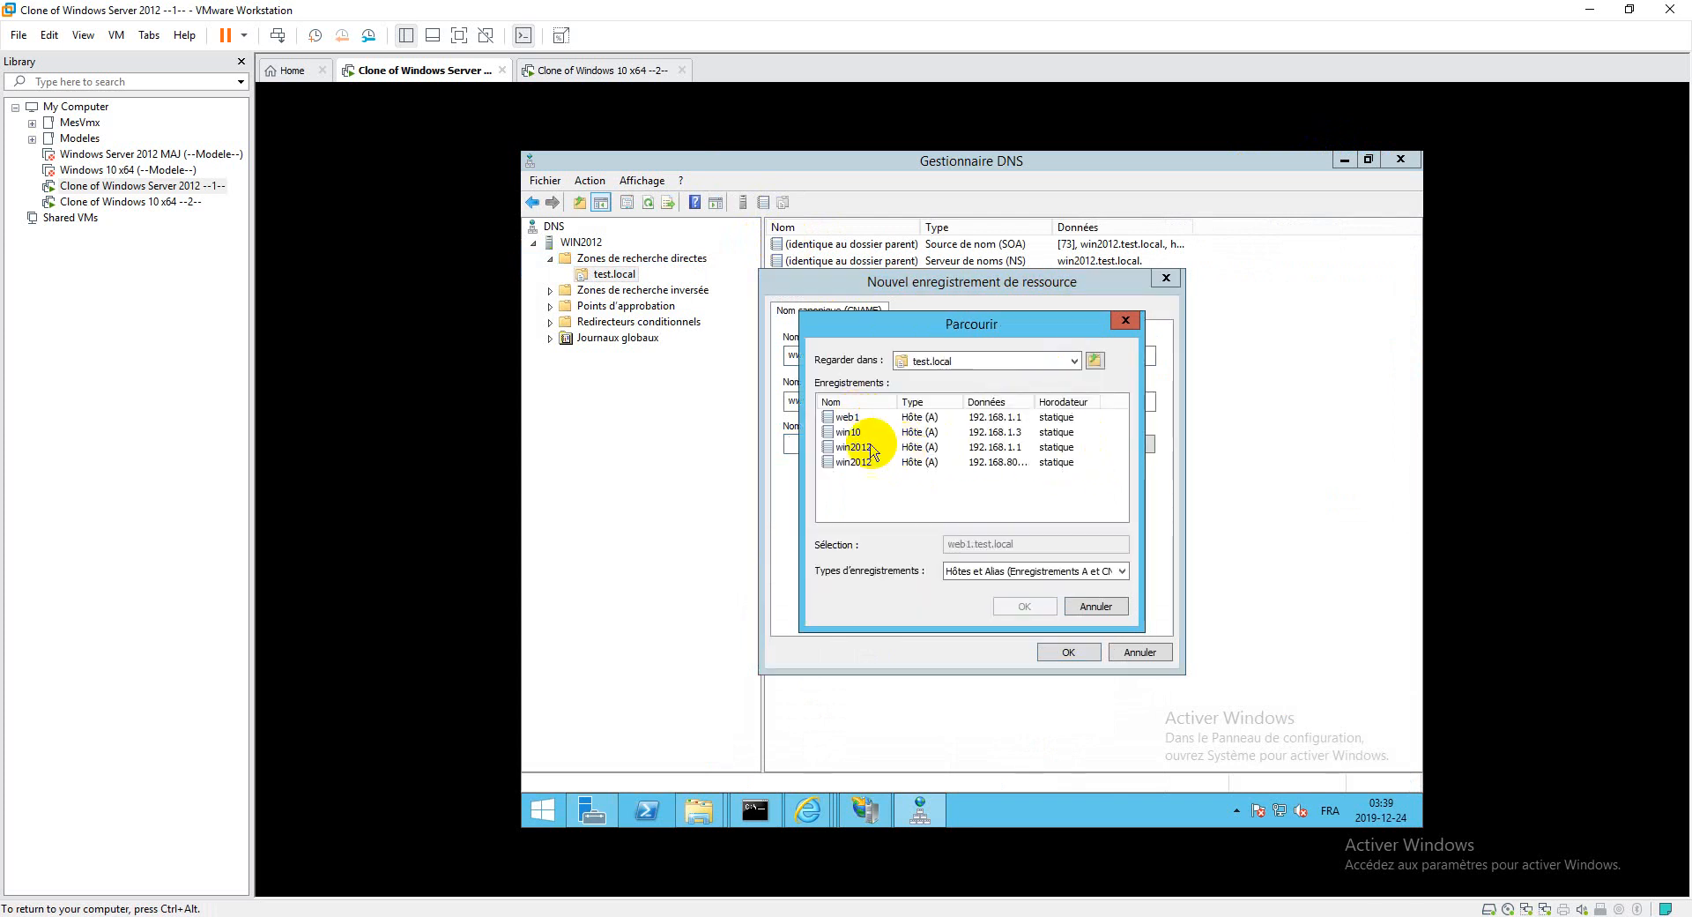
click(846, 416)
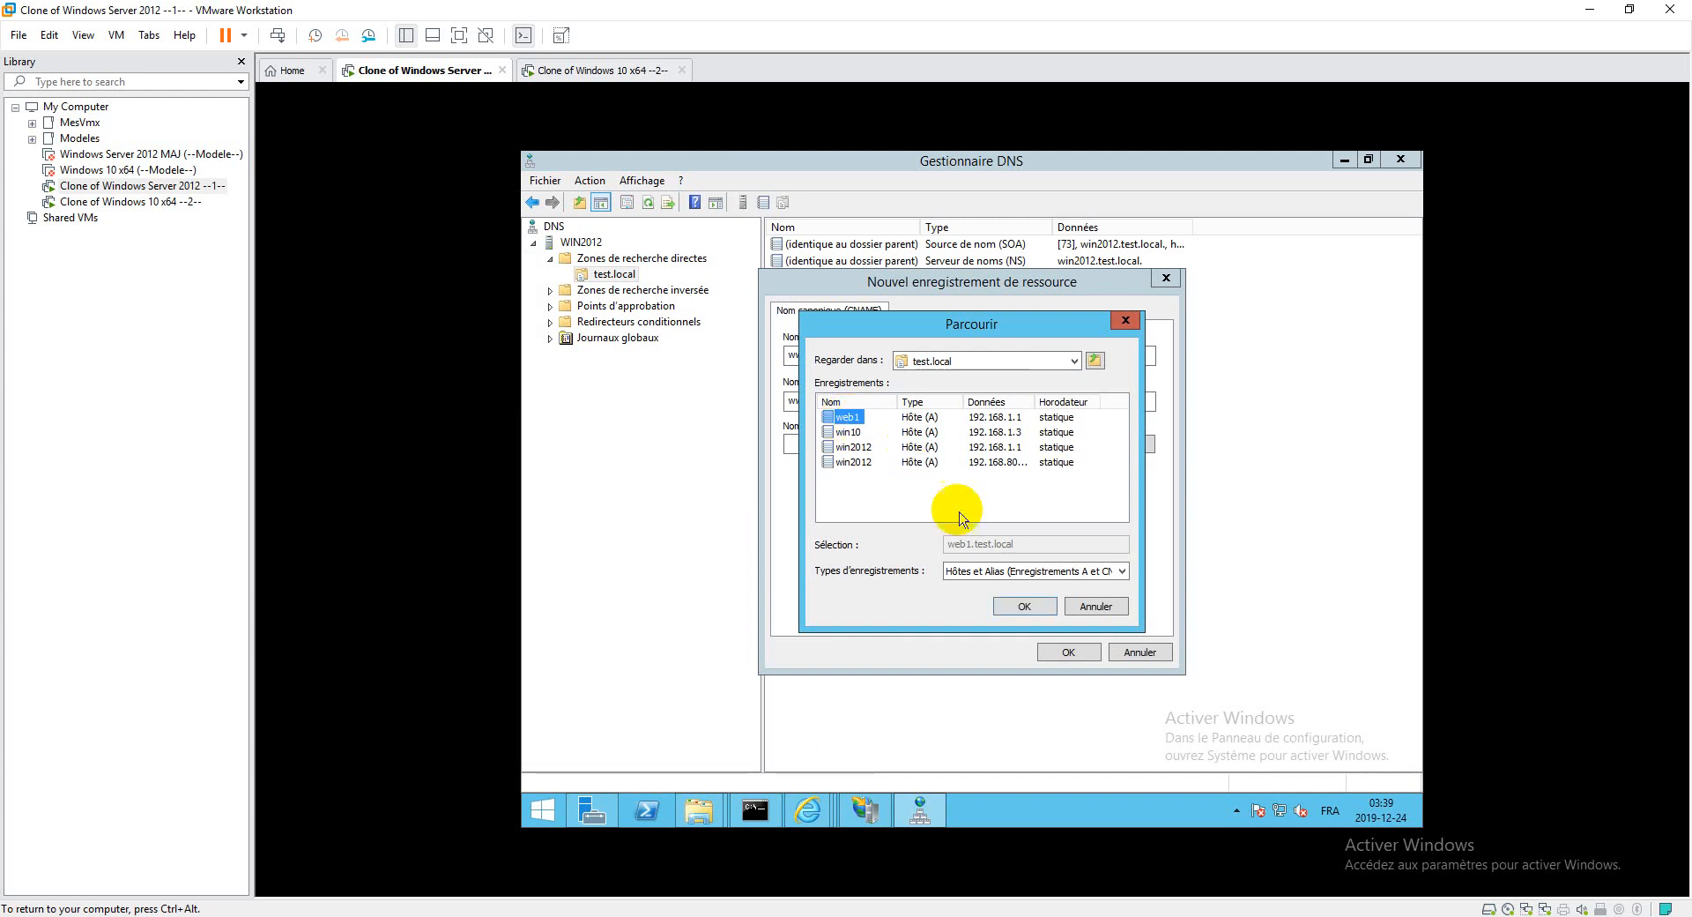
click(1024, 606)
click(1062, 652)
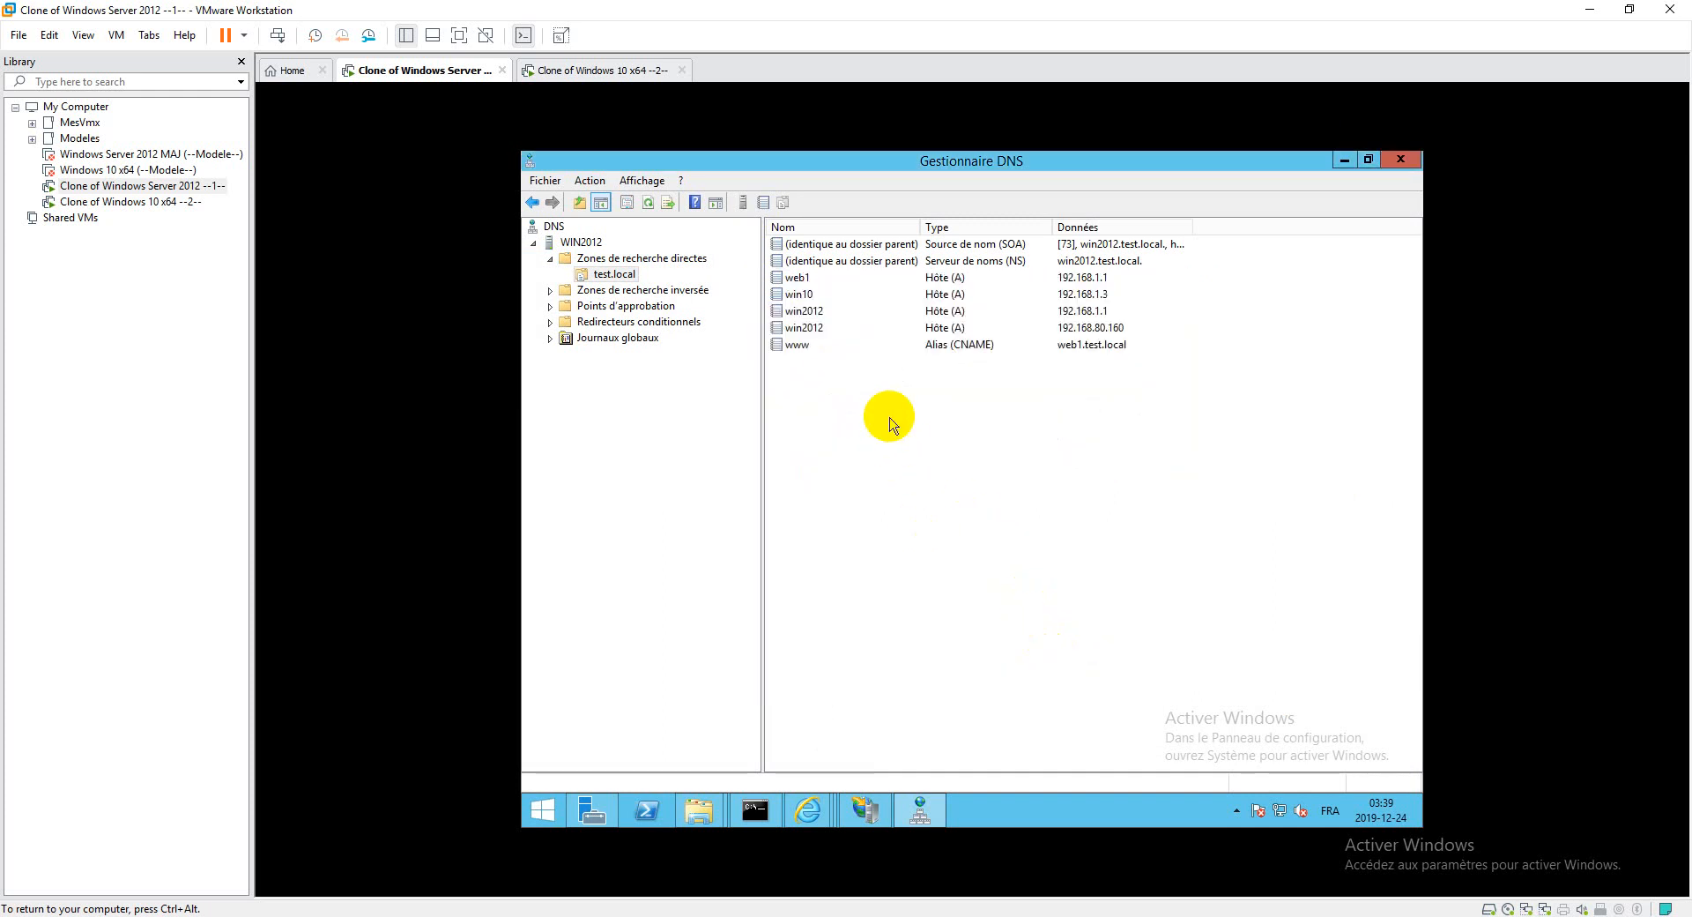
click(617, 71)
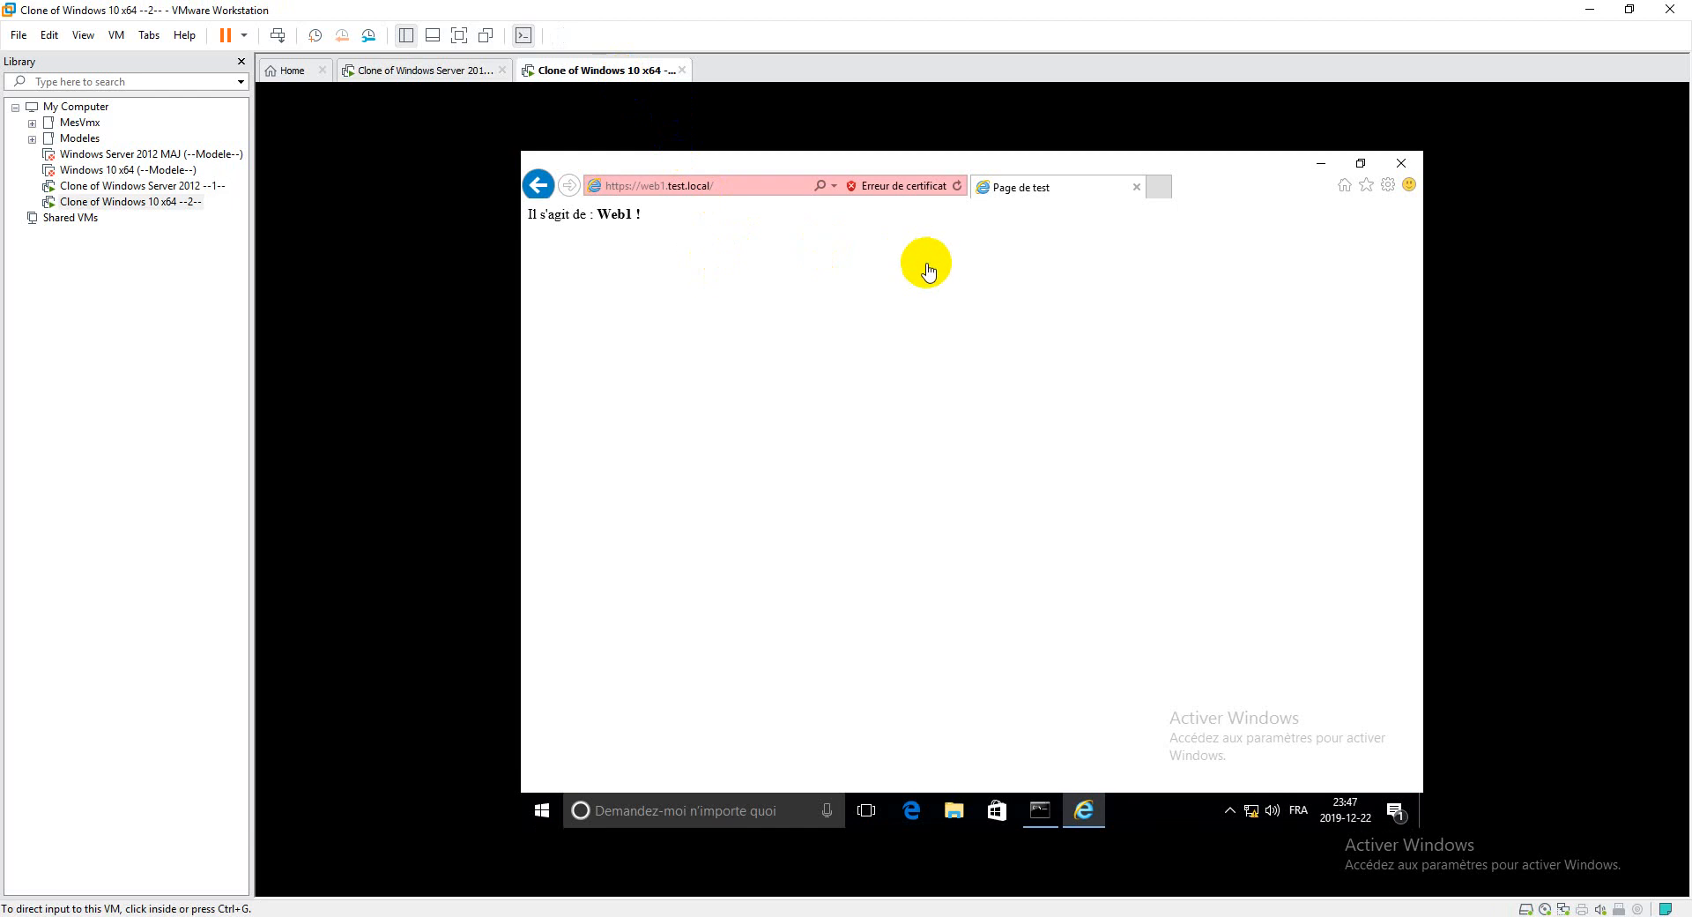
click(1160, 190)
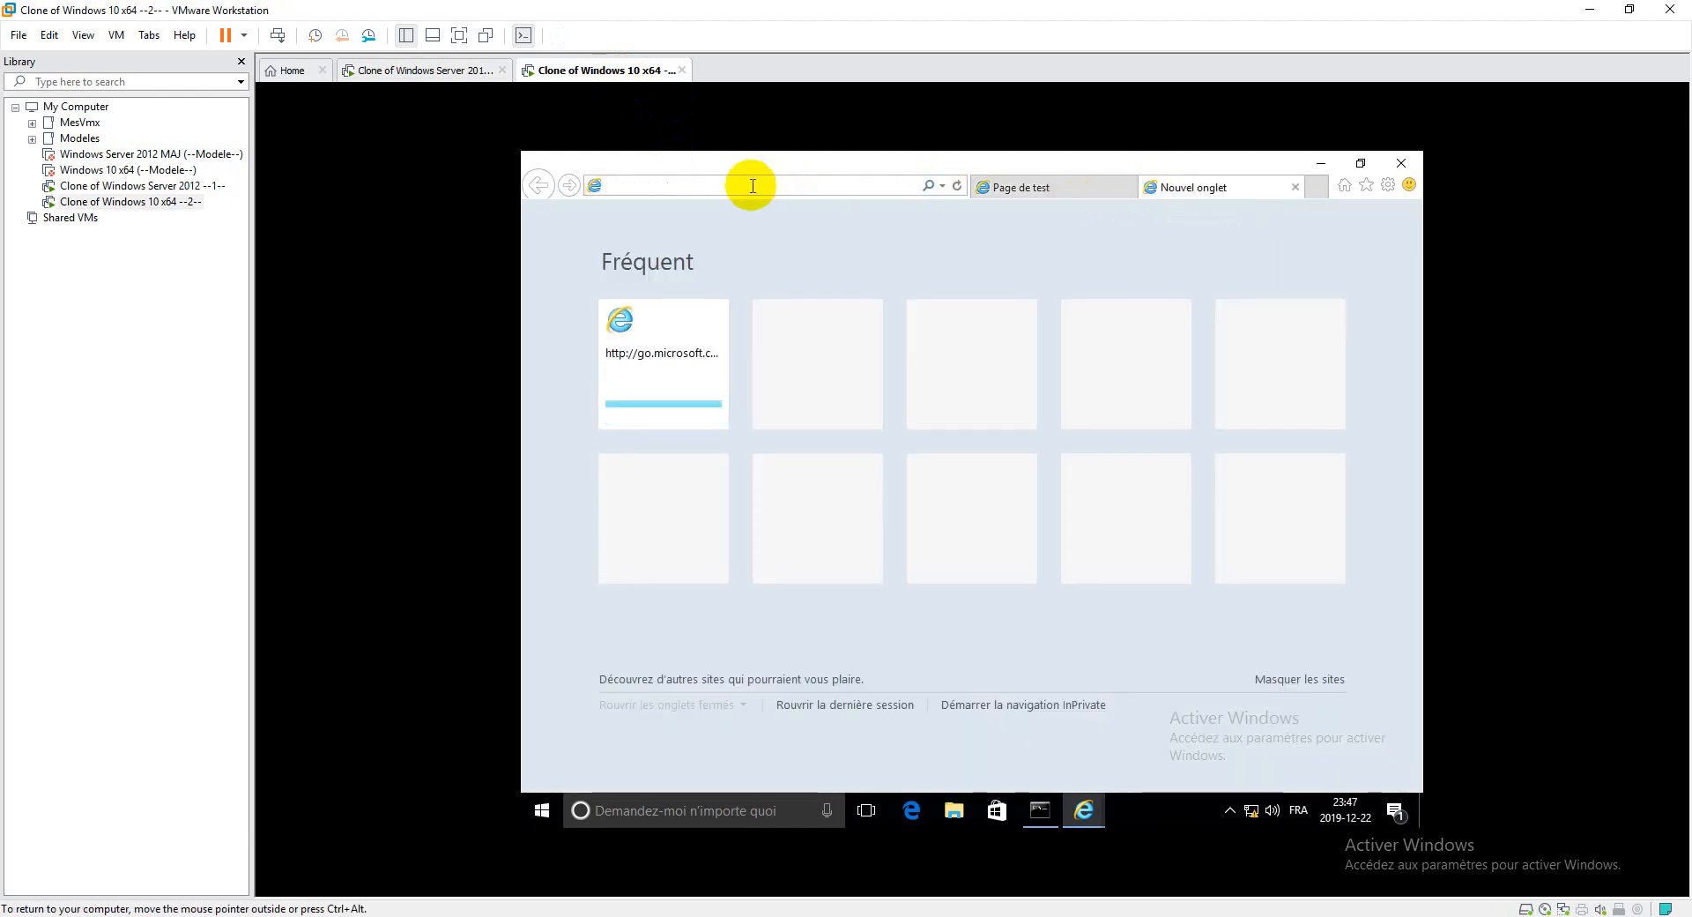
text(http)
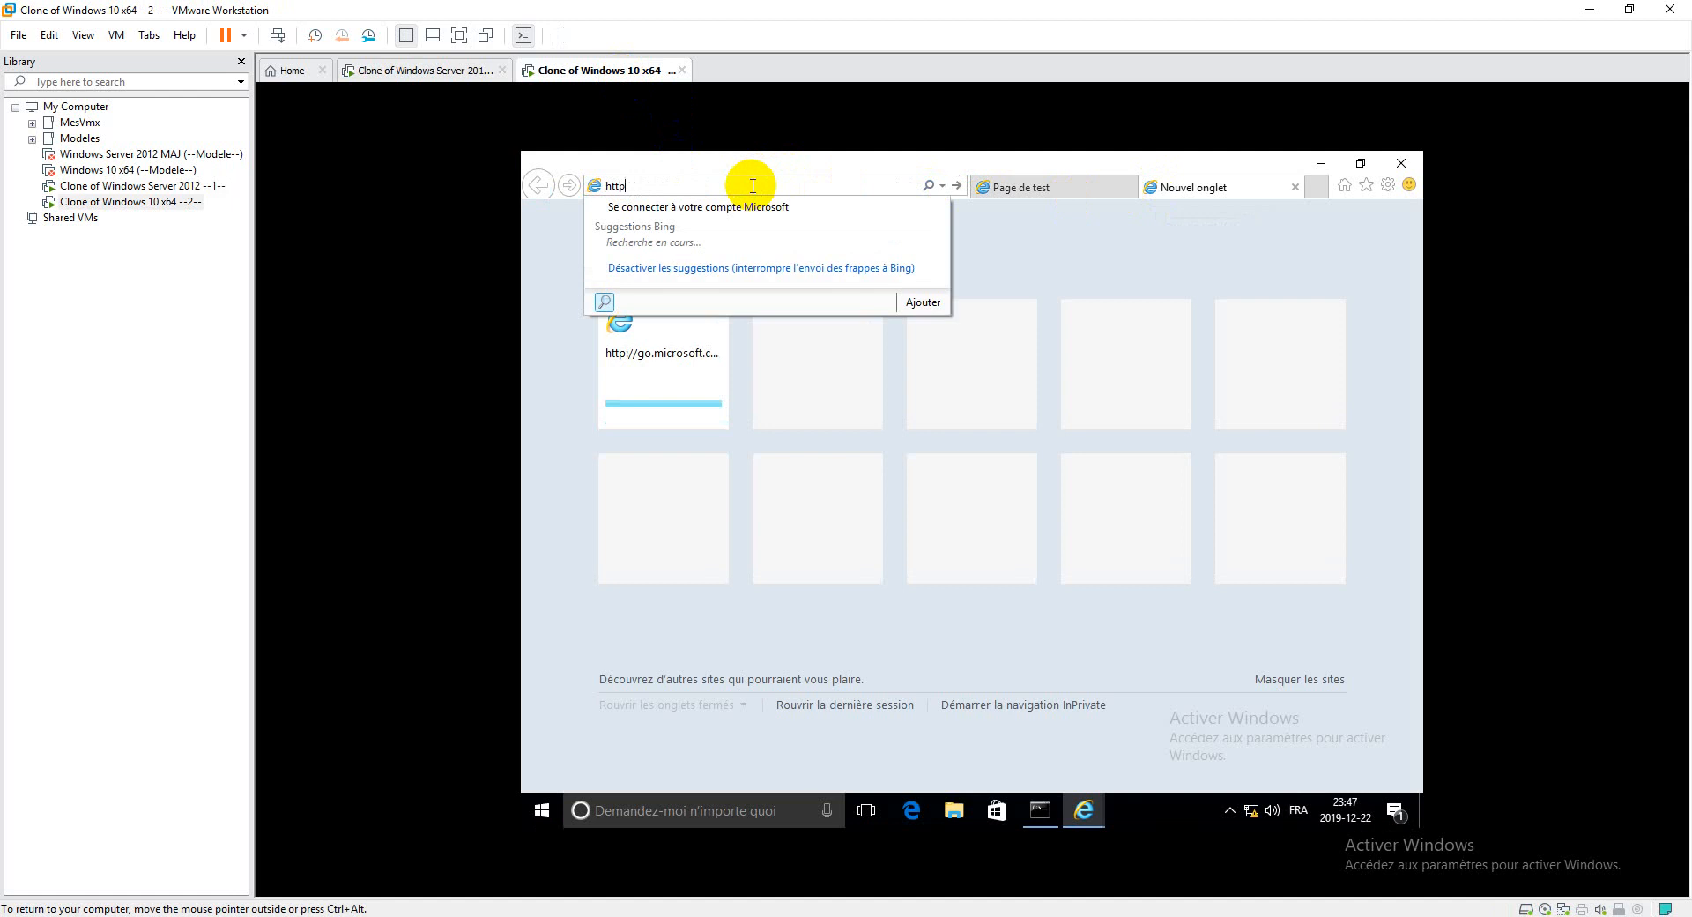
text(:/)
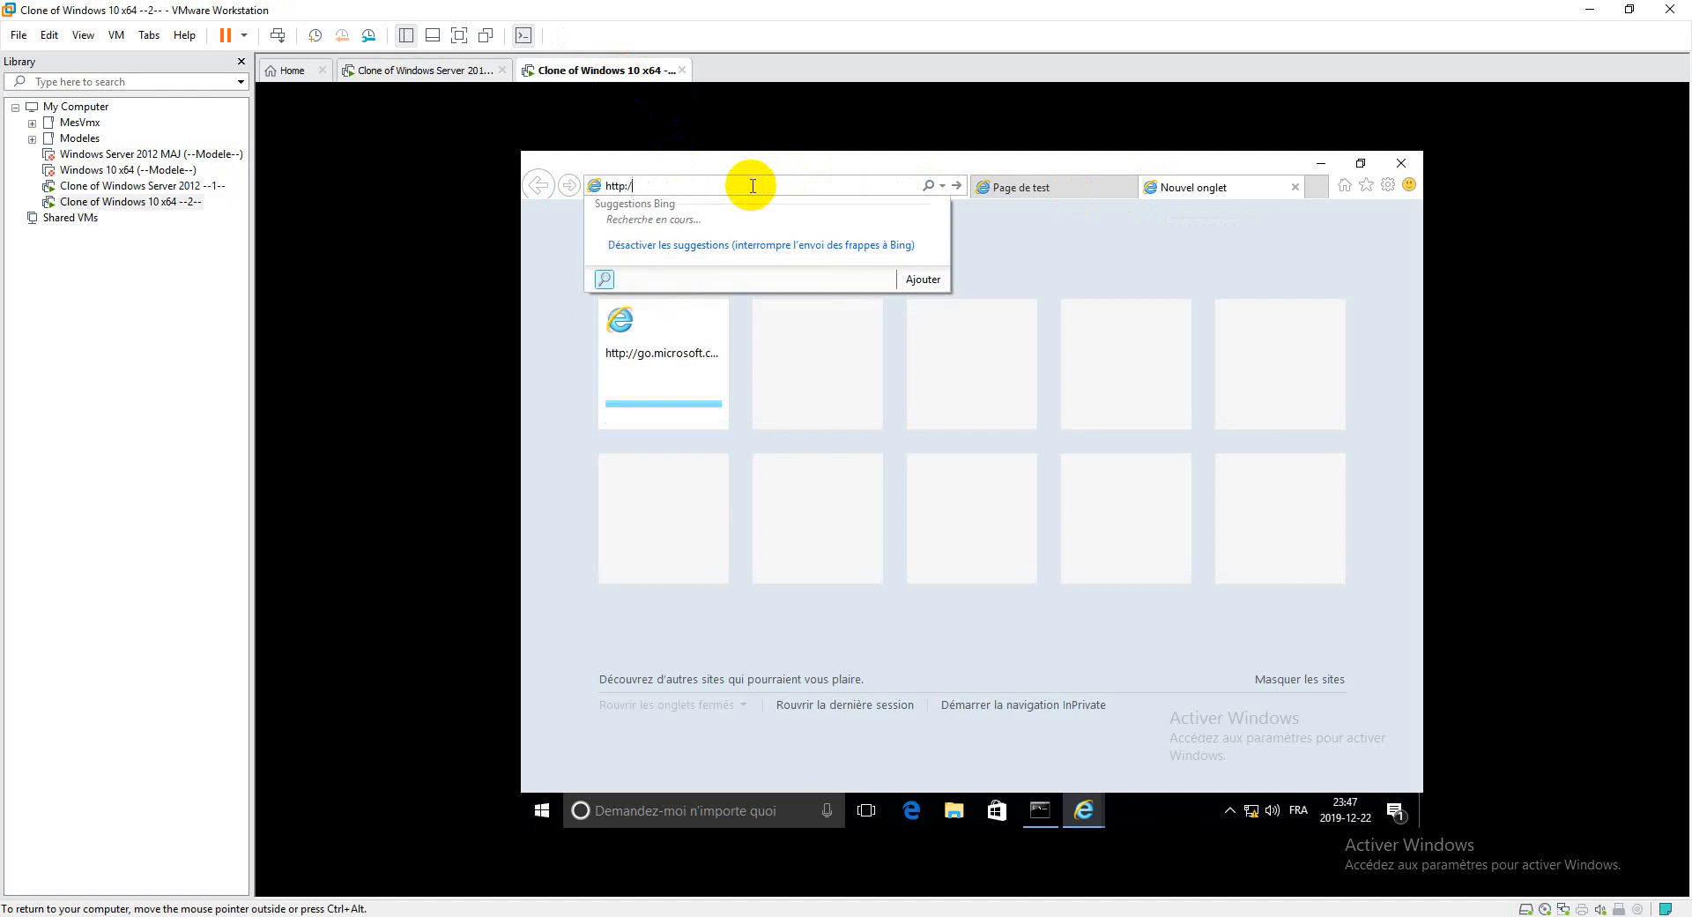
text(/www.test.local)
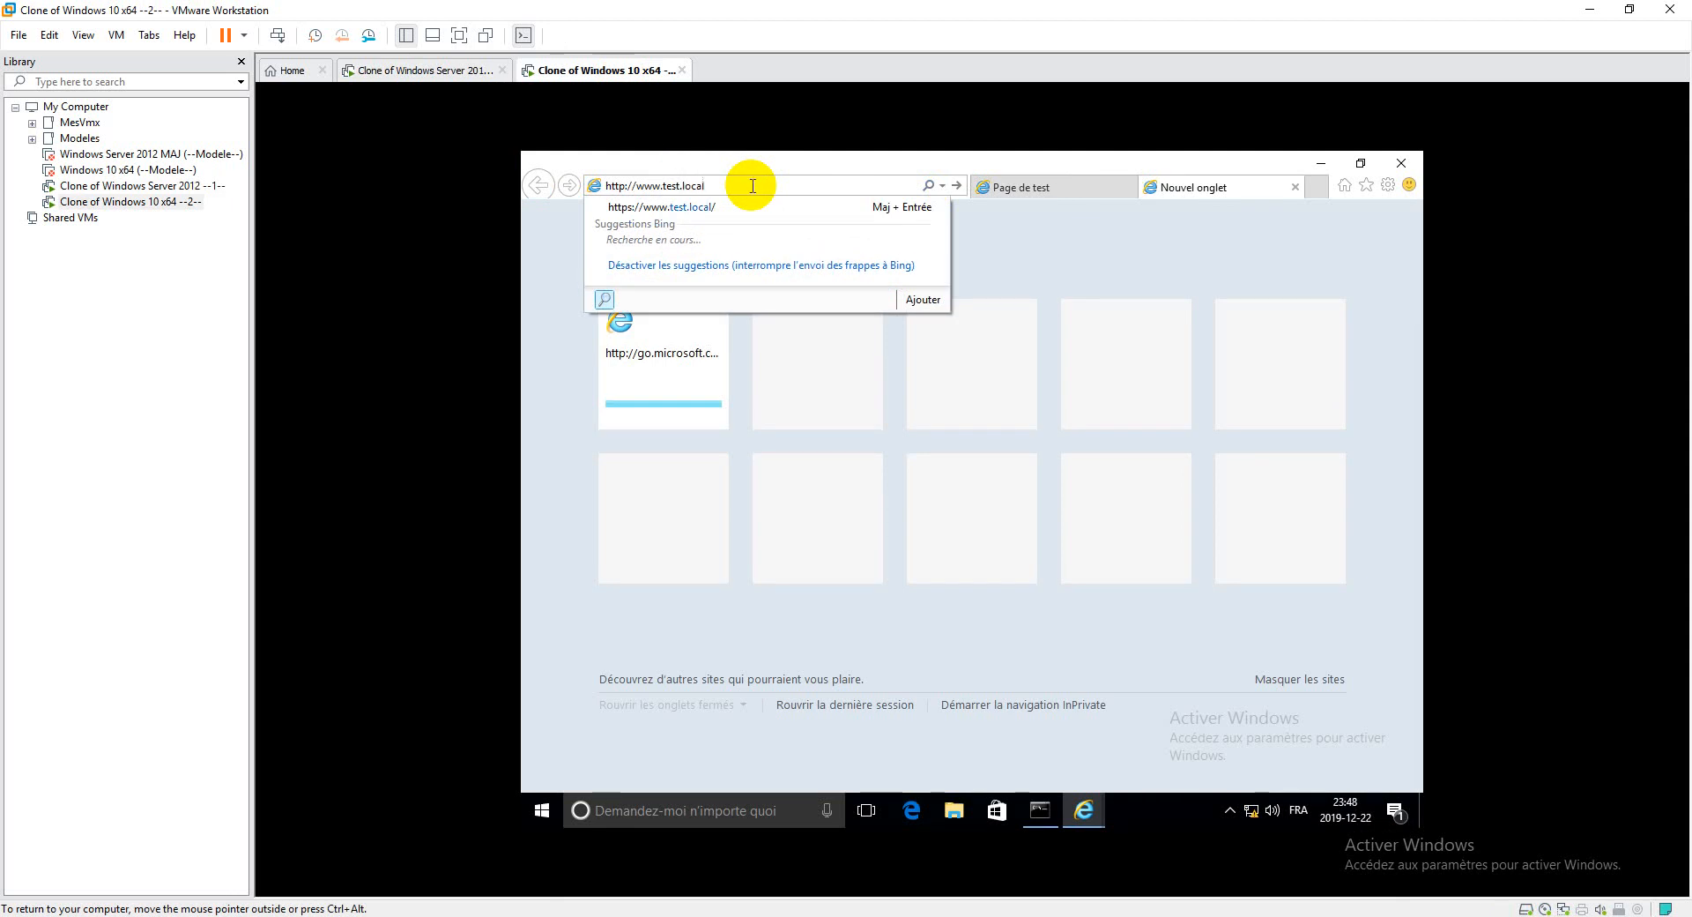
key(Return)
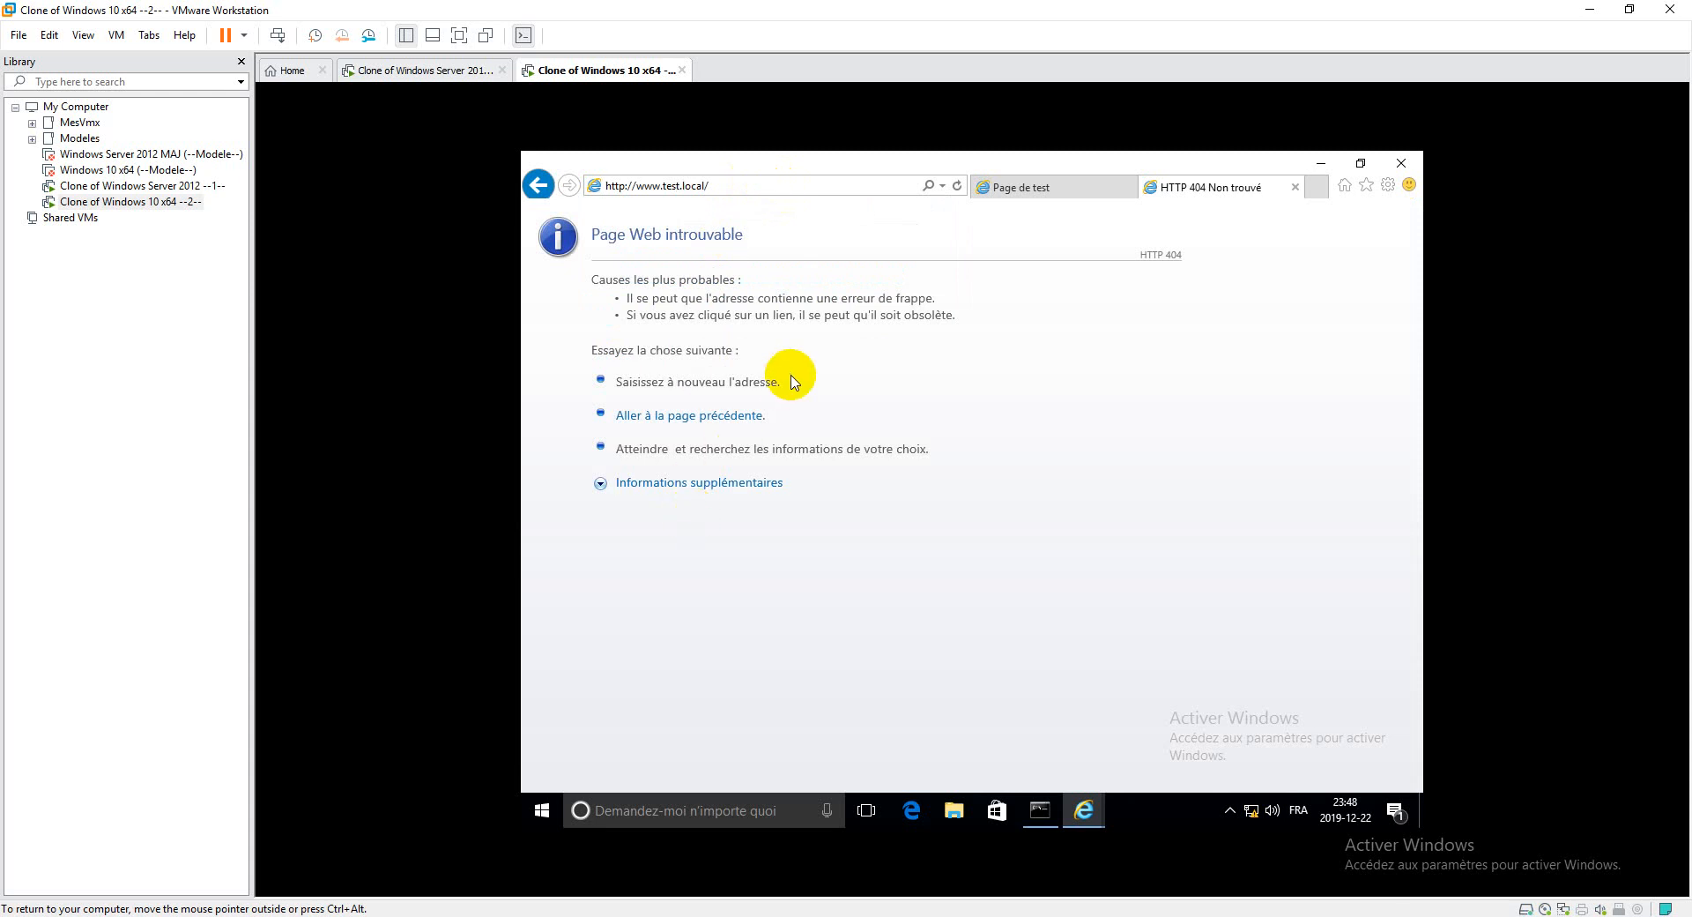
key(alt)
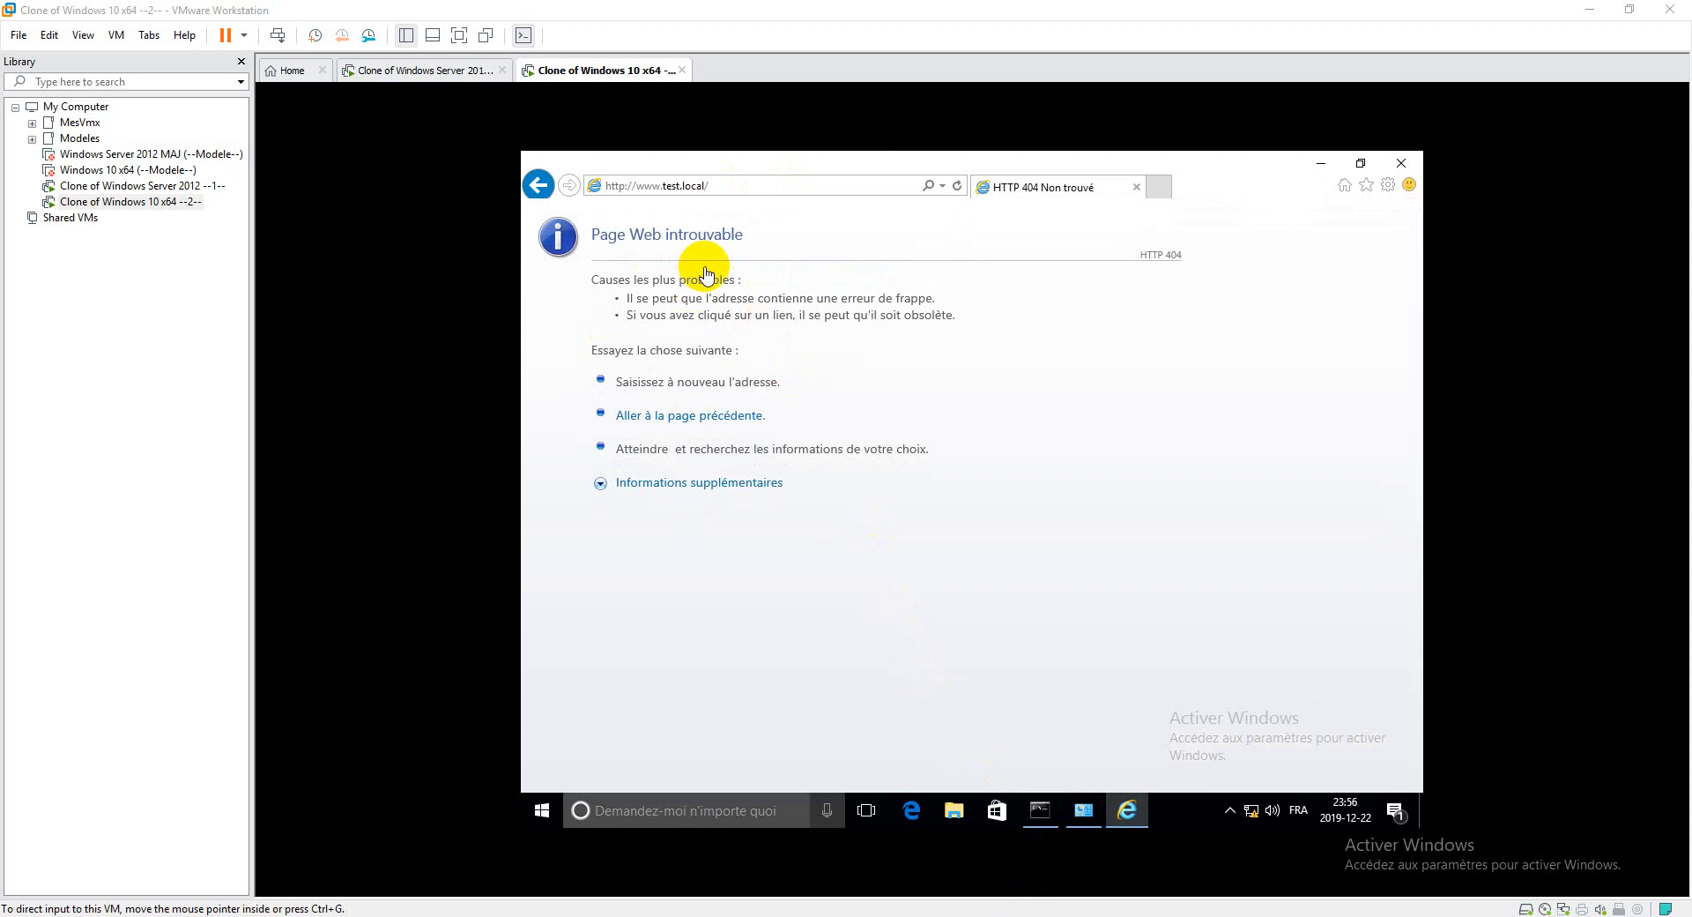
click(738, 187)
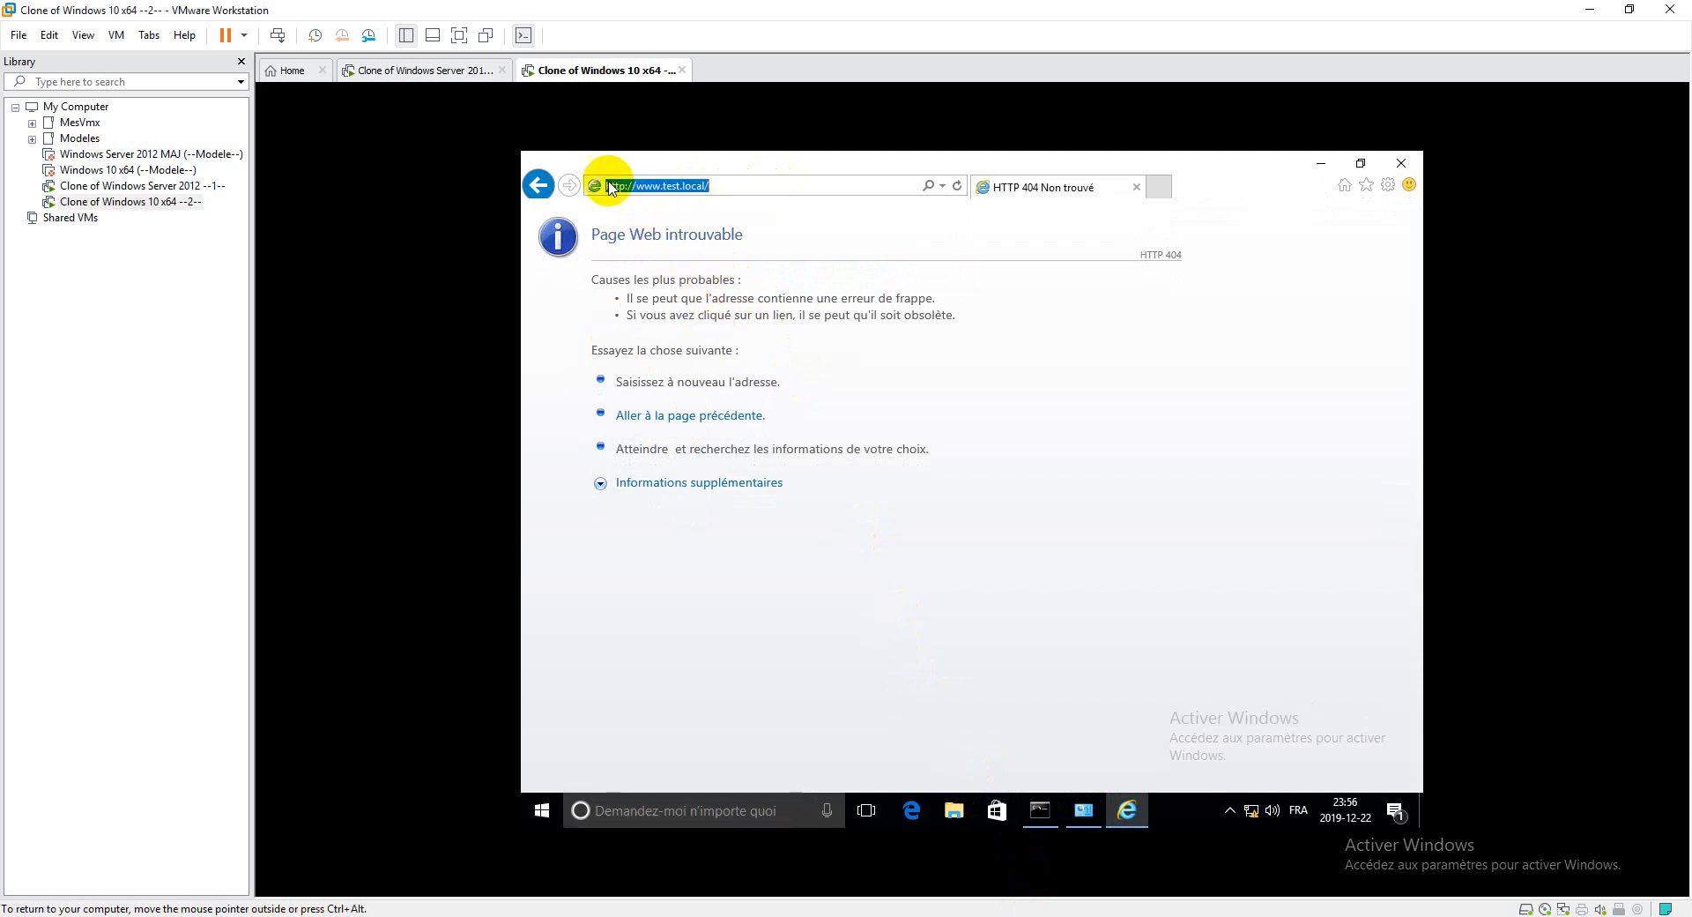
click(956, 187)
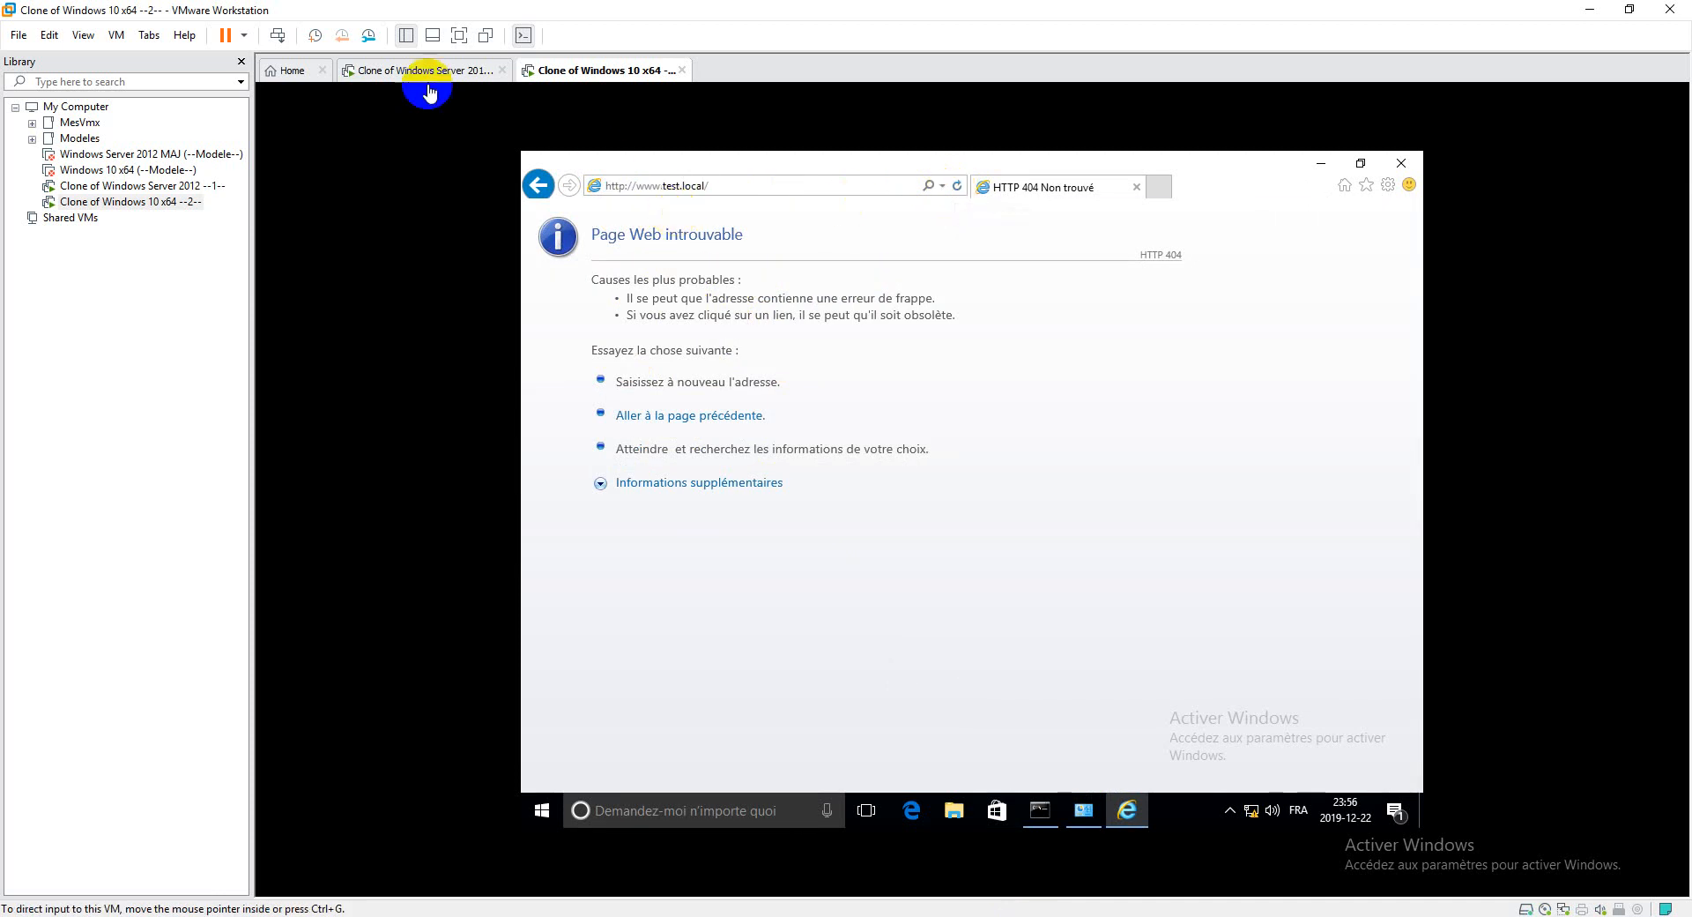
click(428, 79)
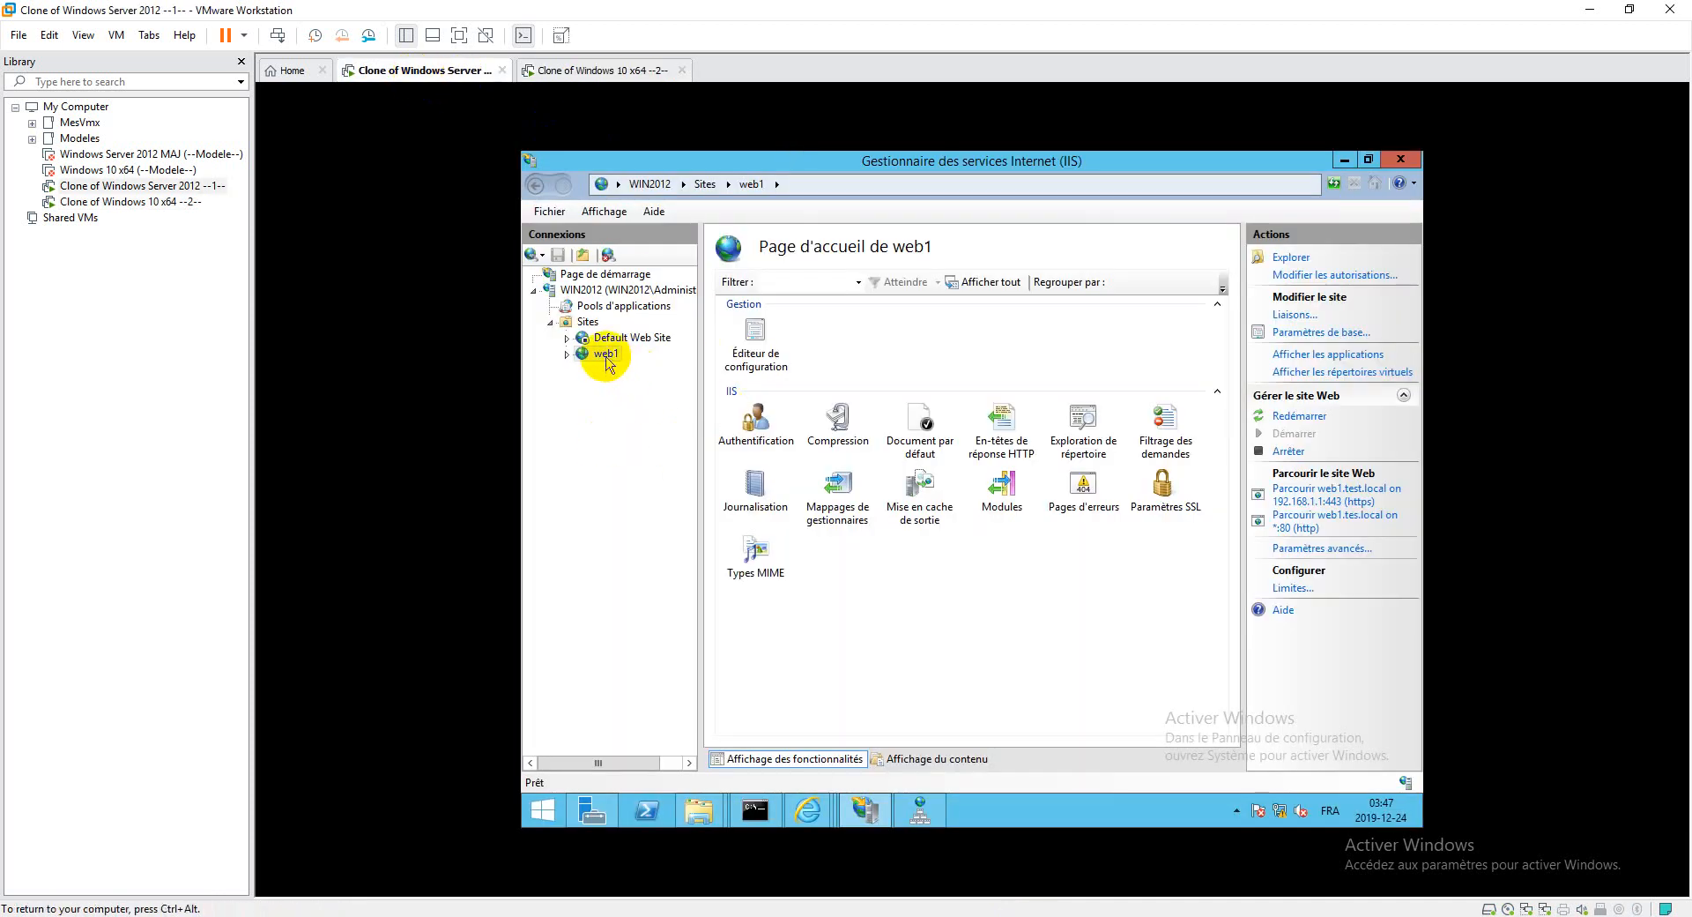
click(1310, 333)
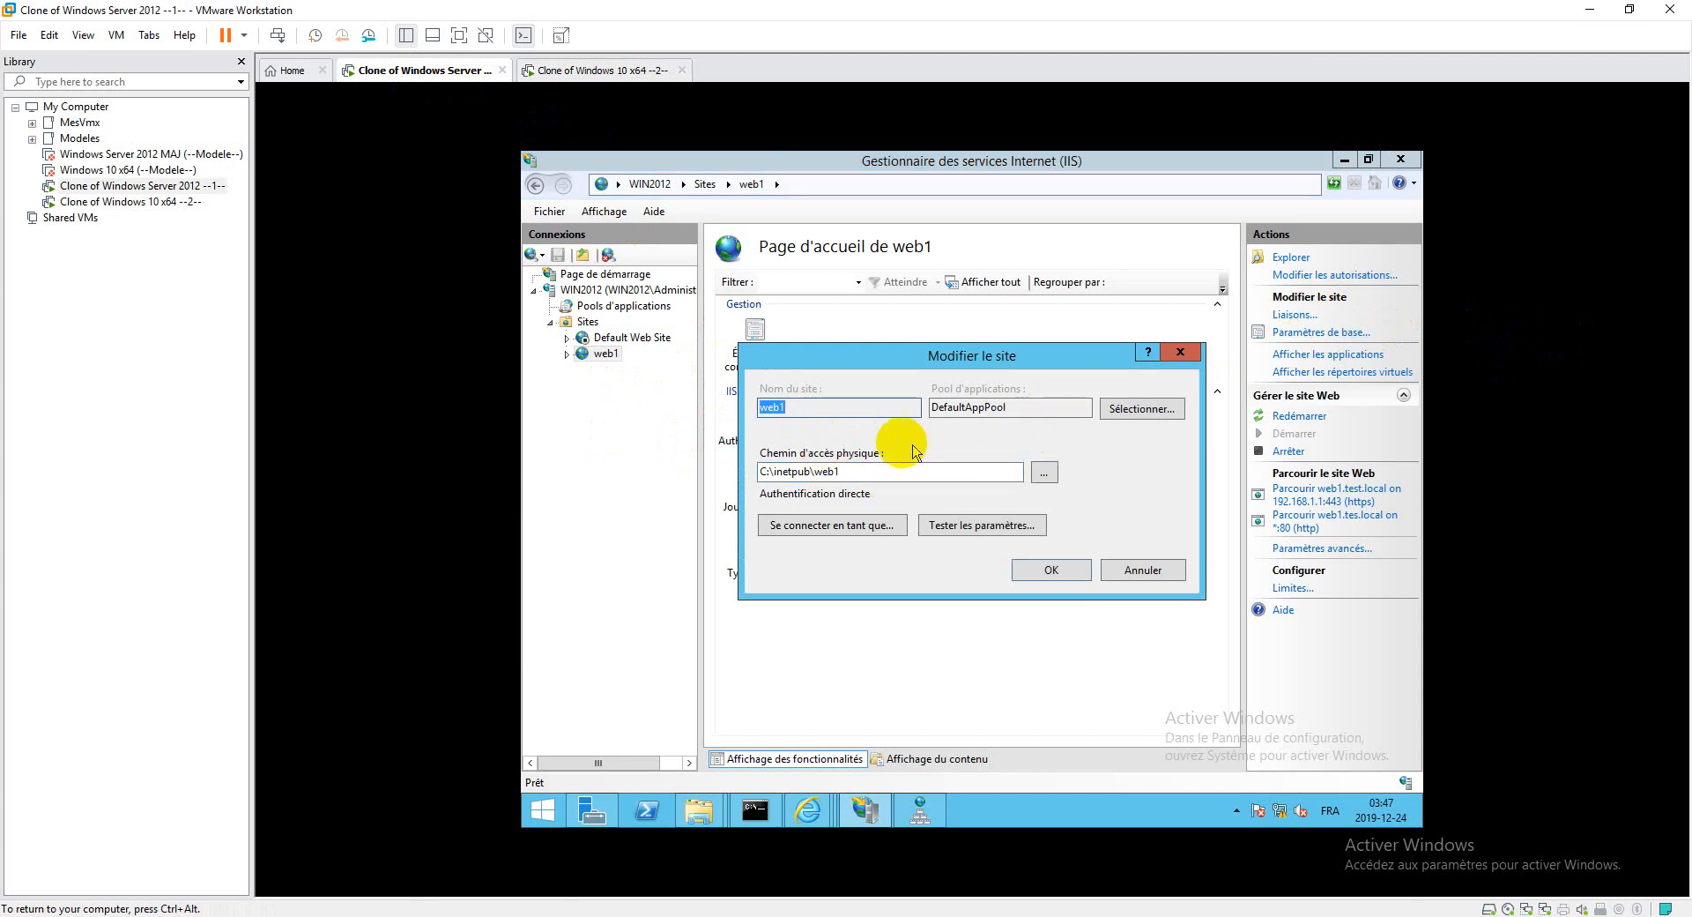
drag(878, 354, 884, 321)
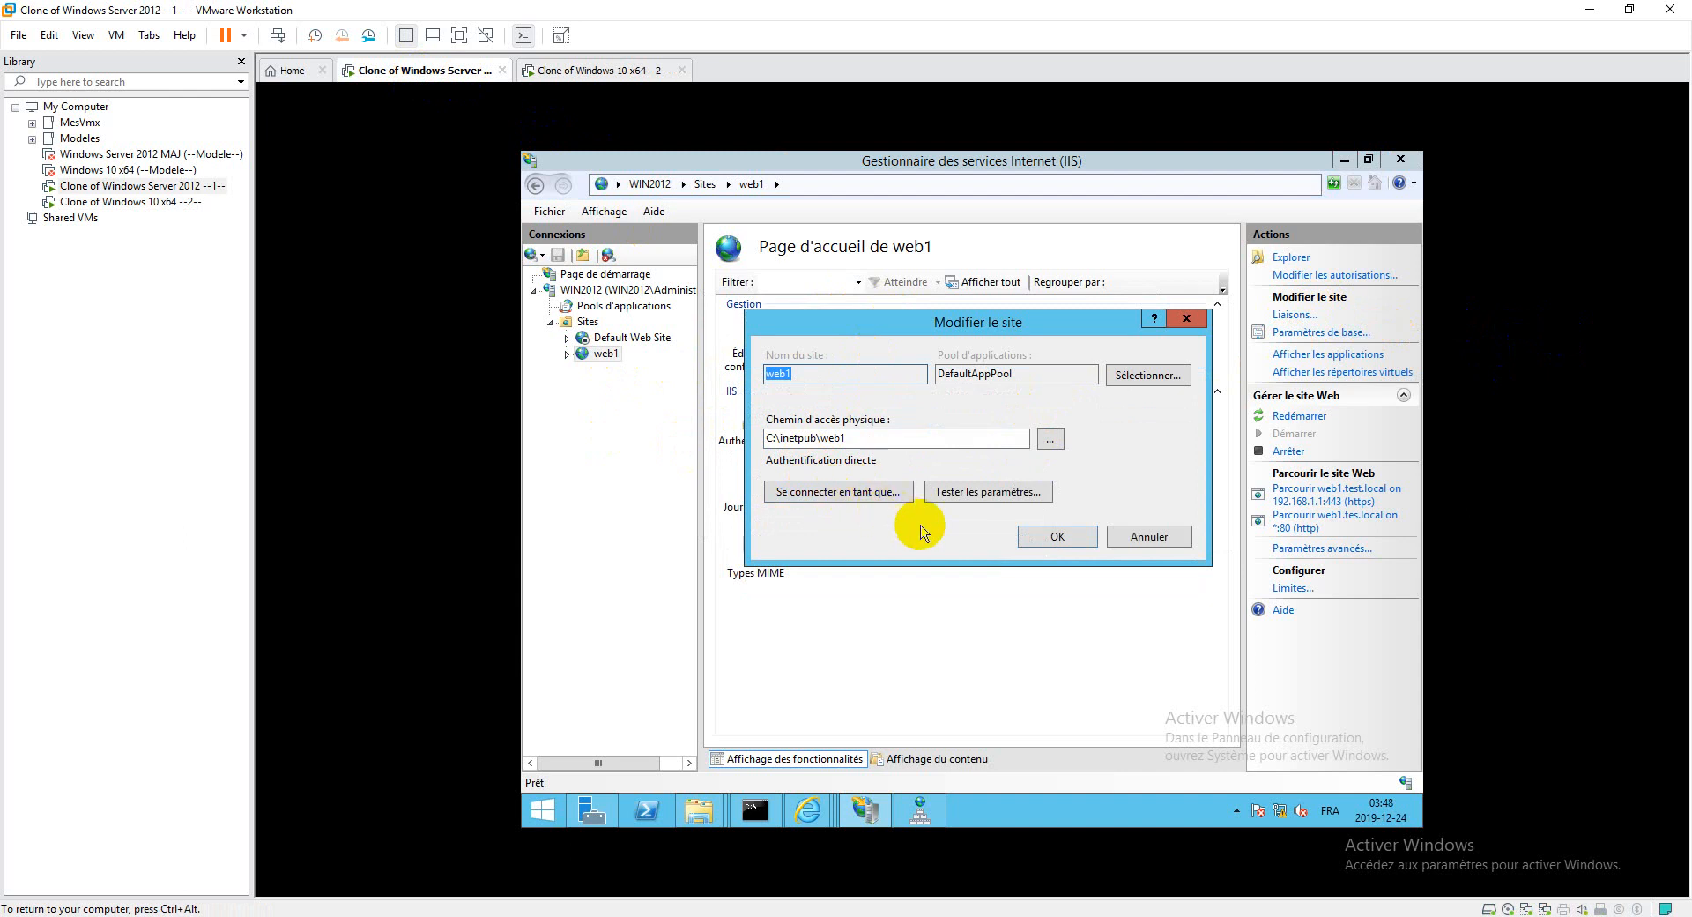
click(1137, 545)
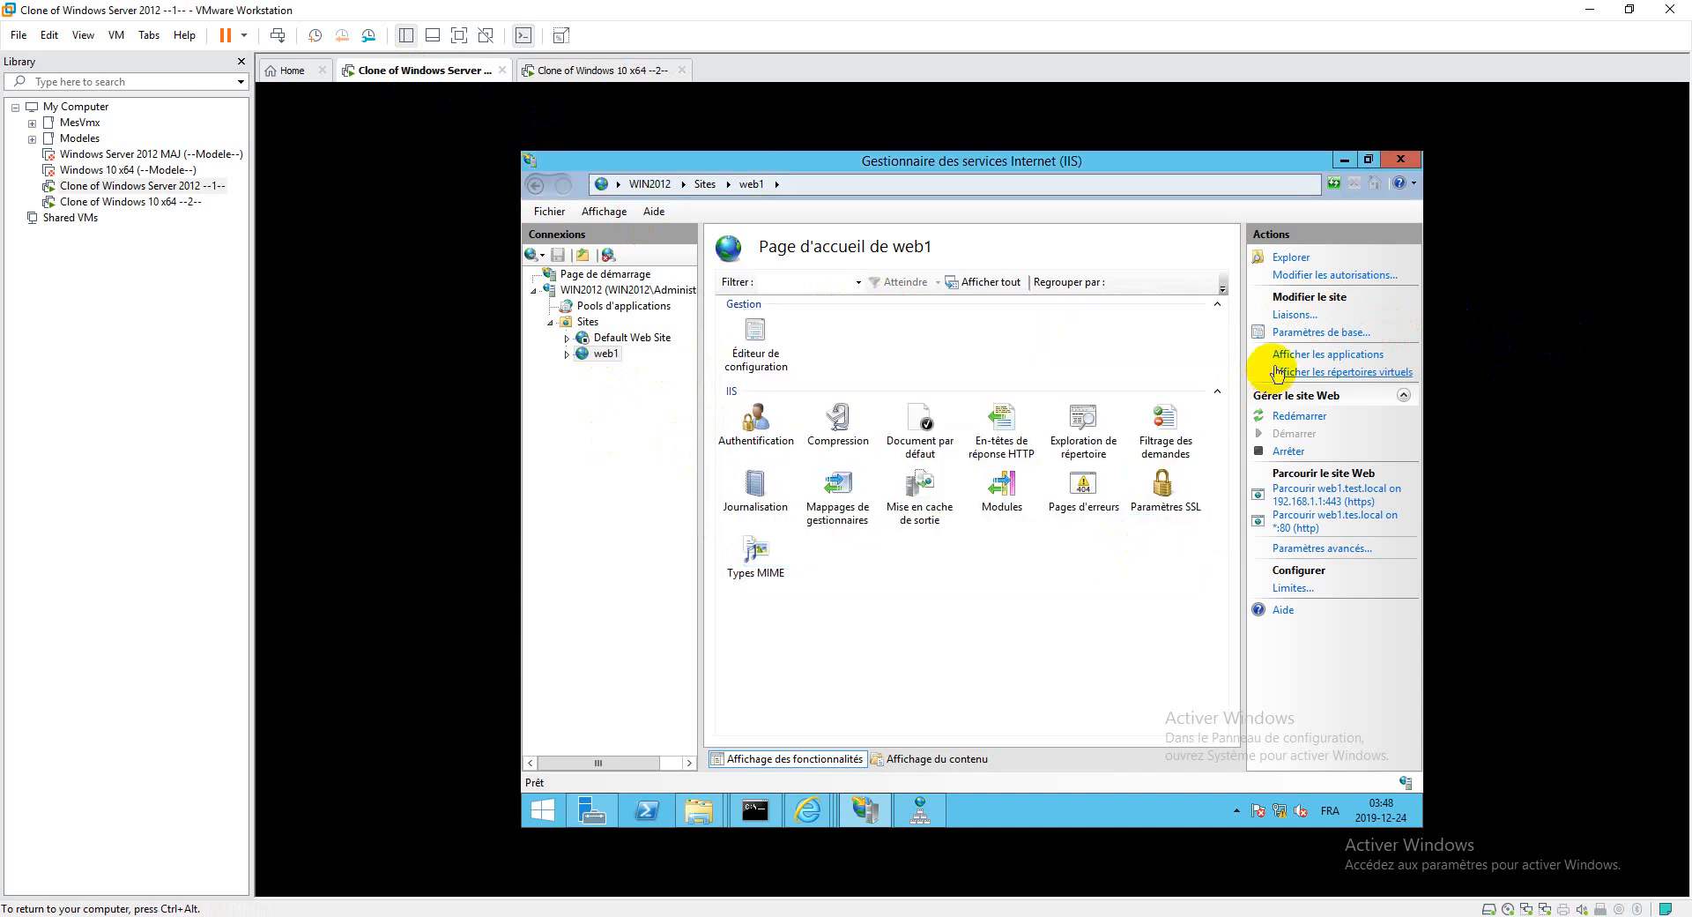
Clear the host name of web1's http binding on port 80 and close the site bindings.
click(1294, 315)
click(812, 386)
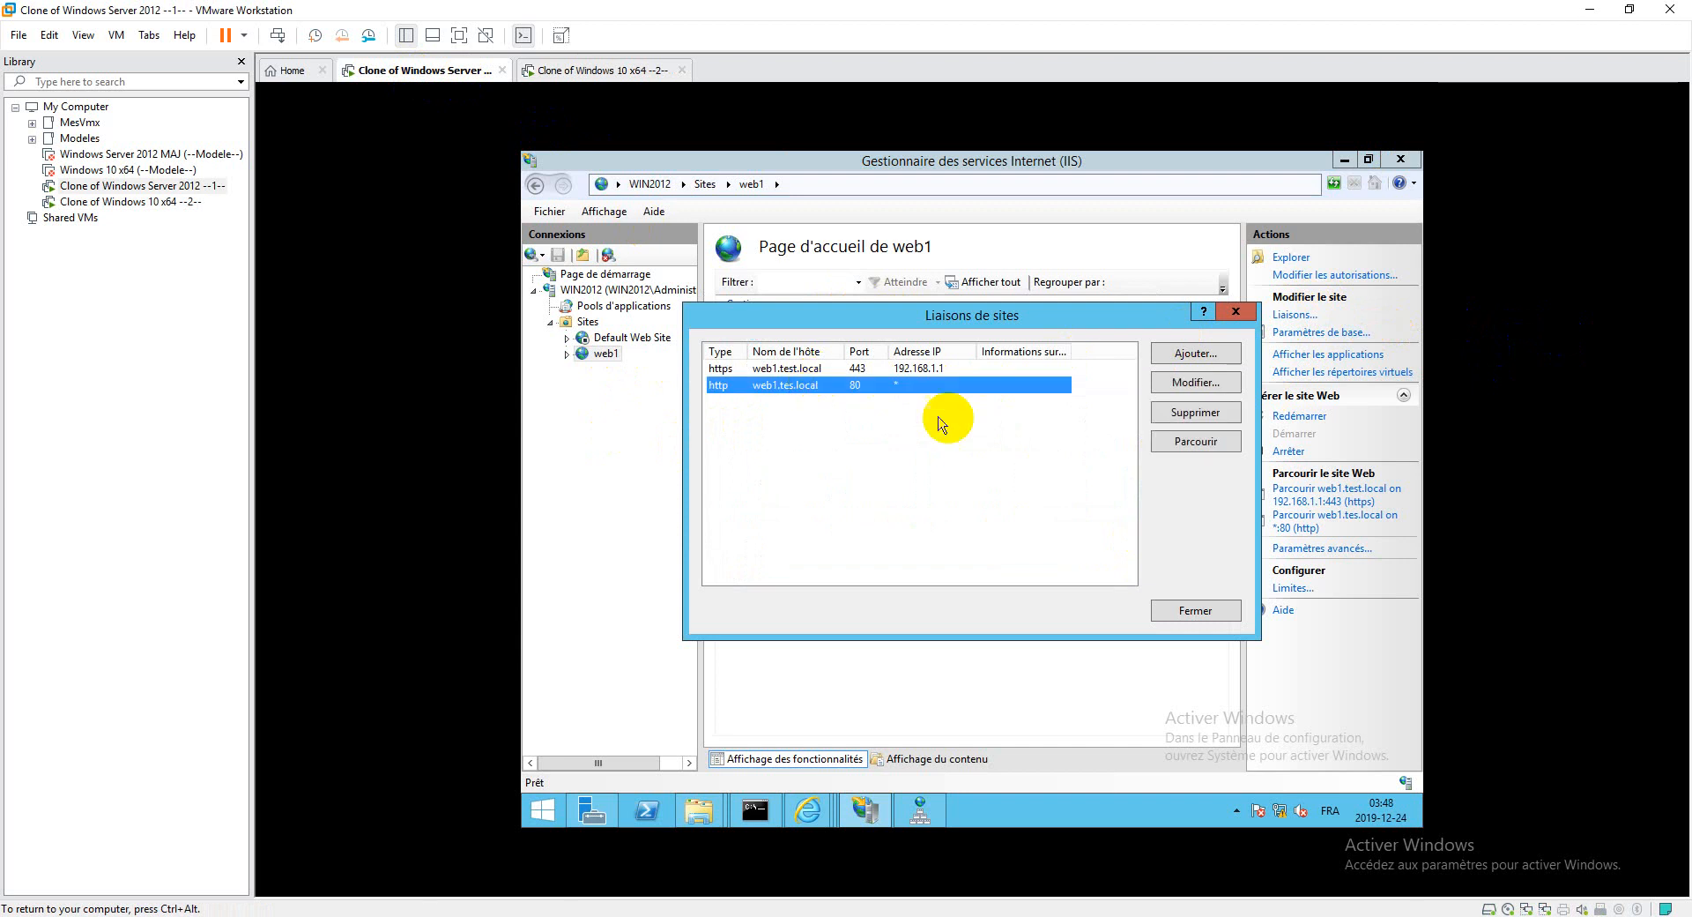
click(1195, 382)
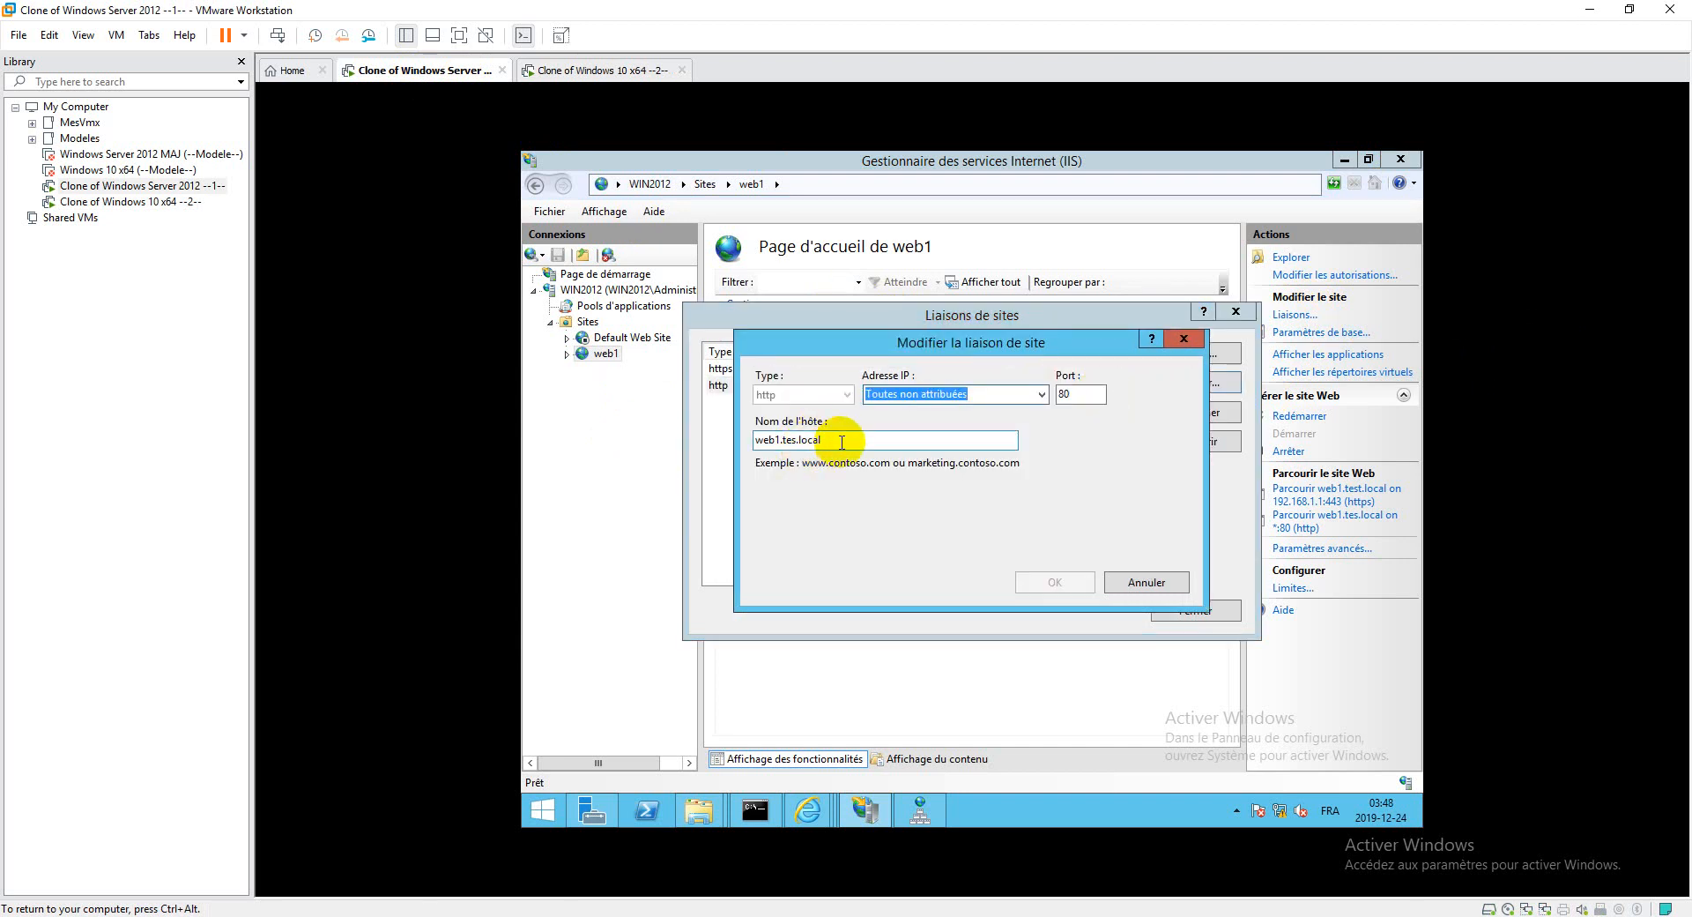
drag(844, 441, 745, 441)
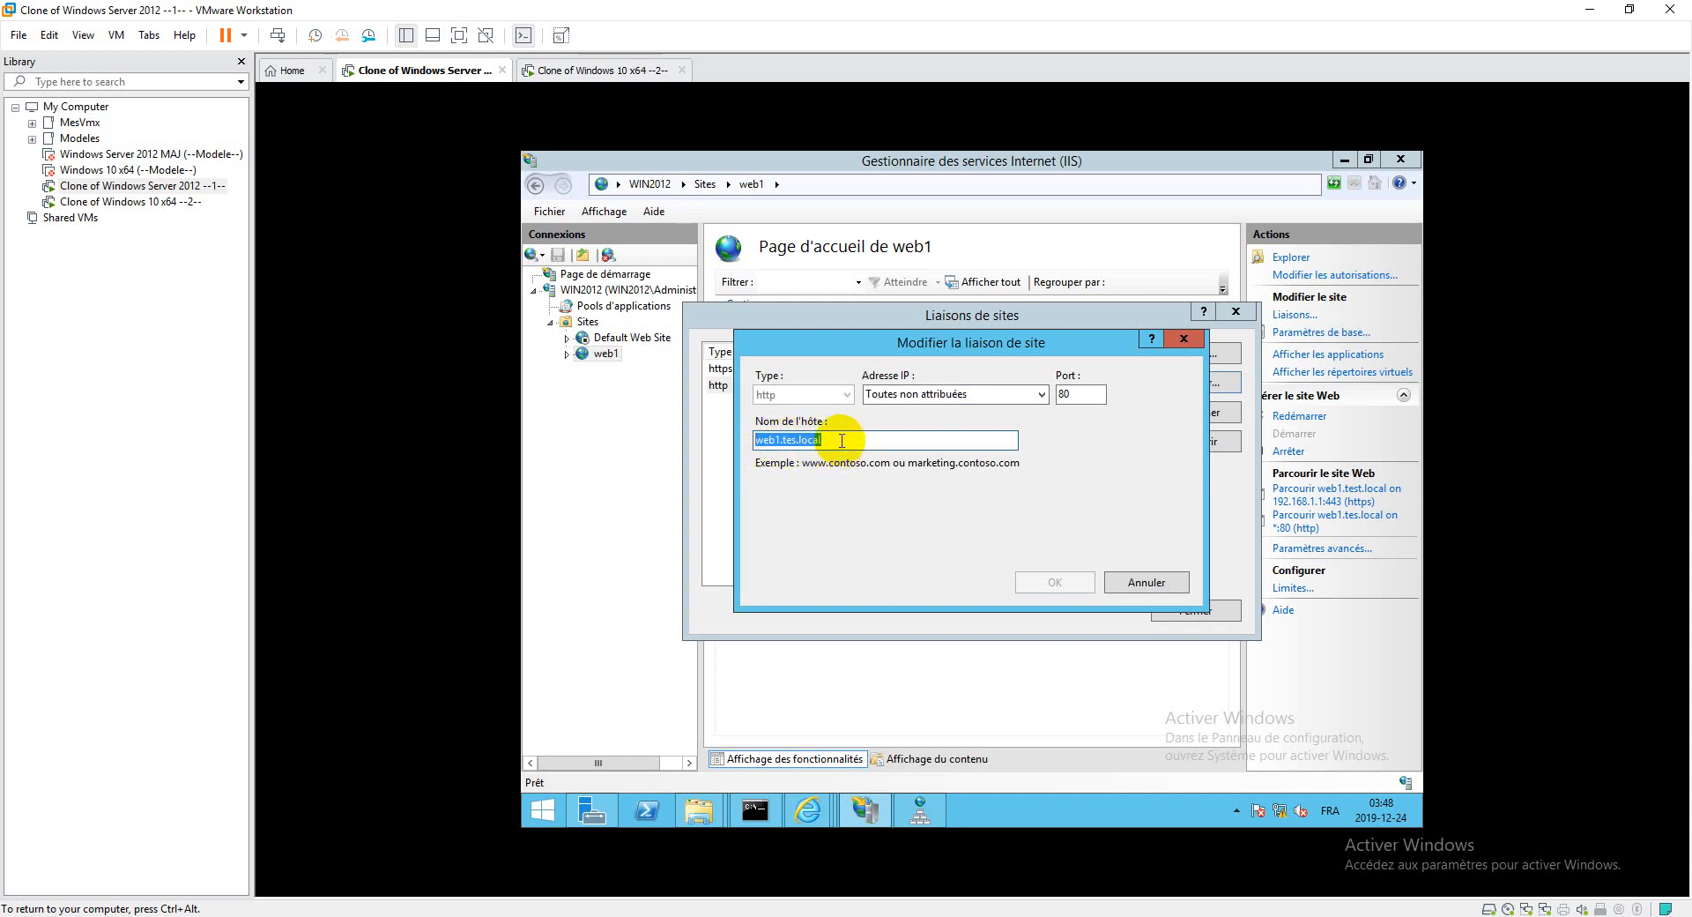
key(BackSpace)
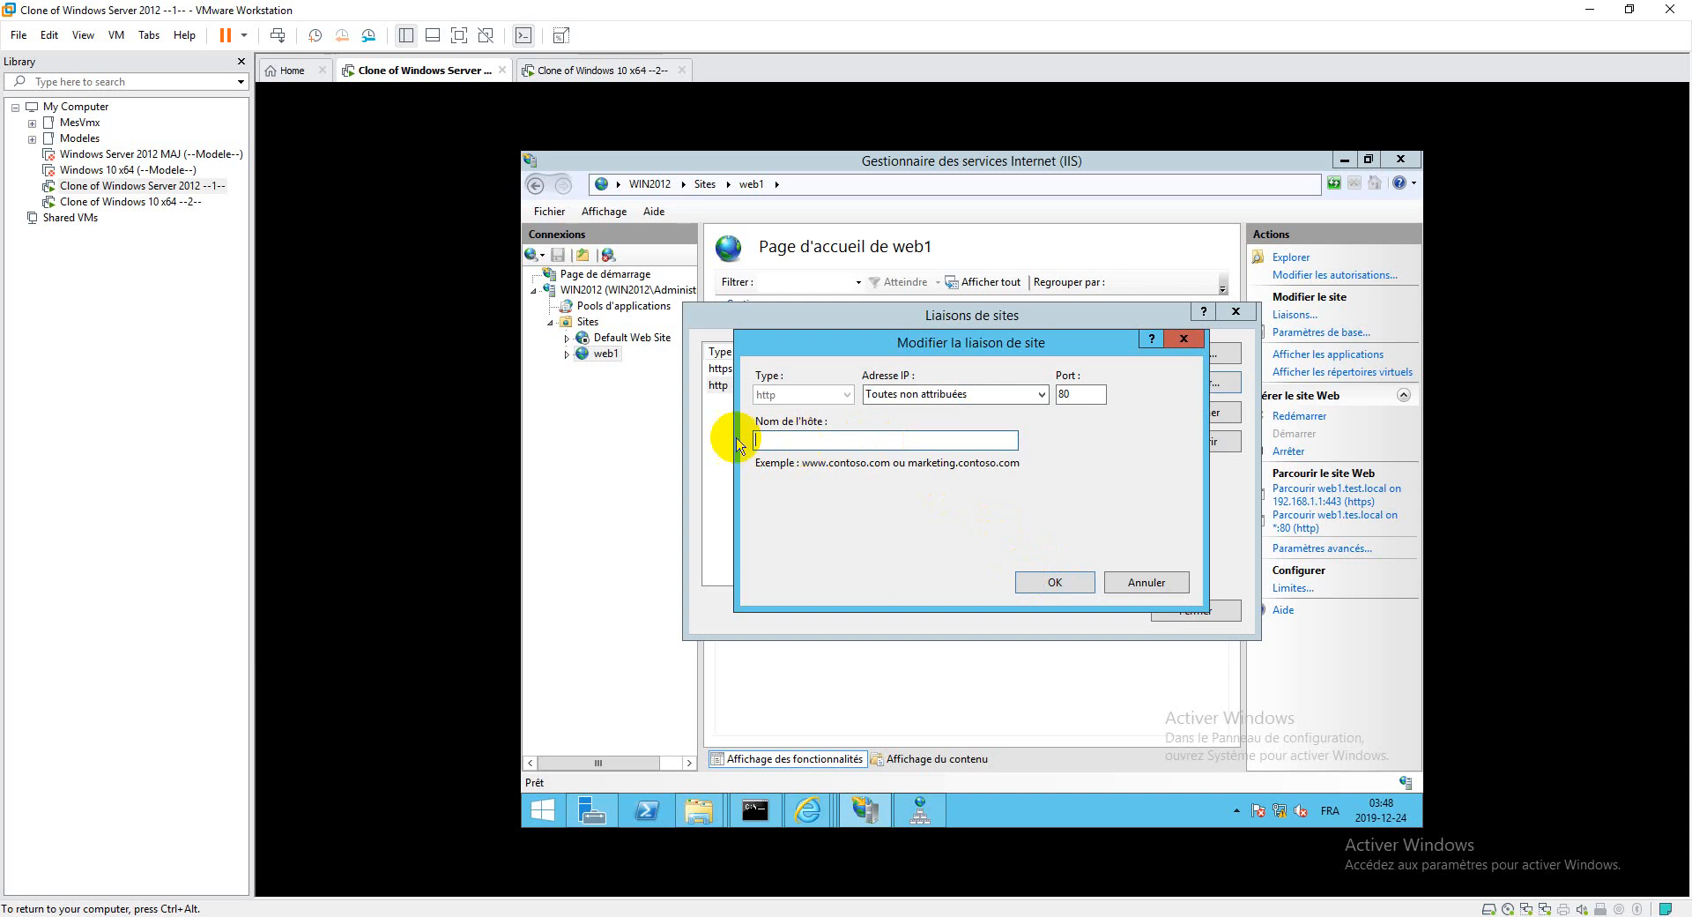
click(1054, 580)
click(1049, 548)
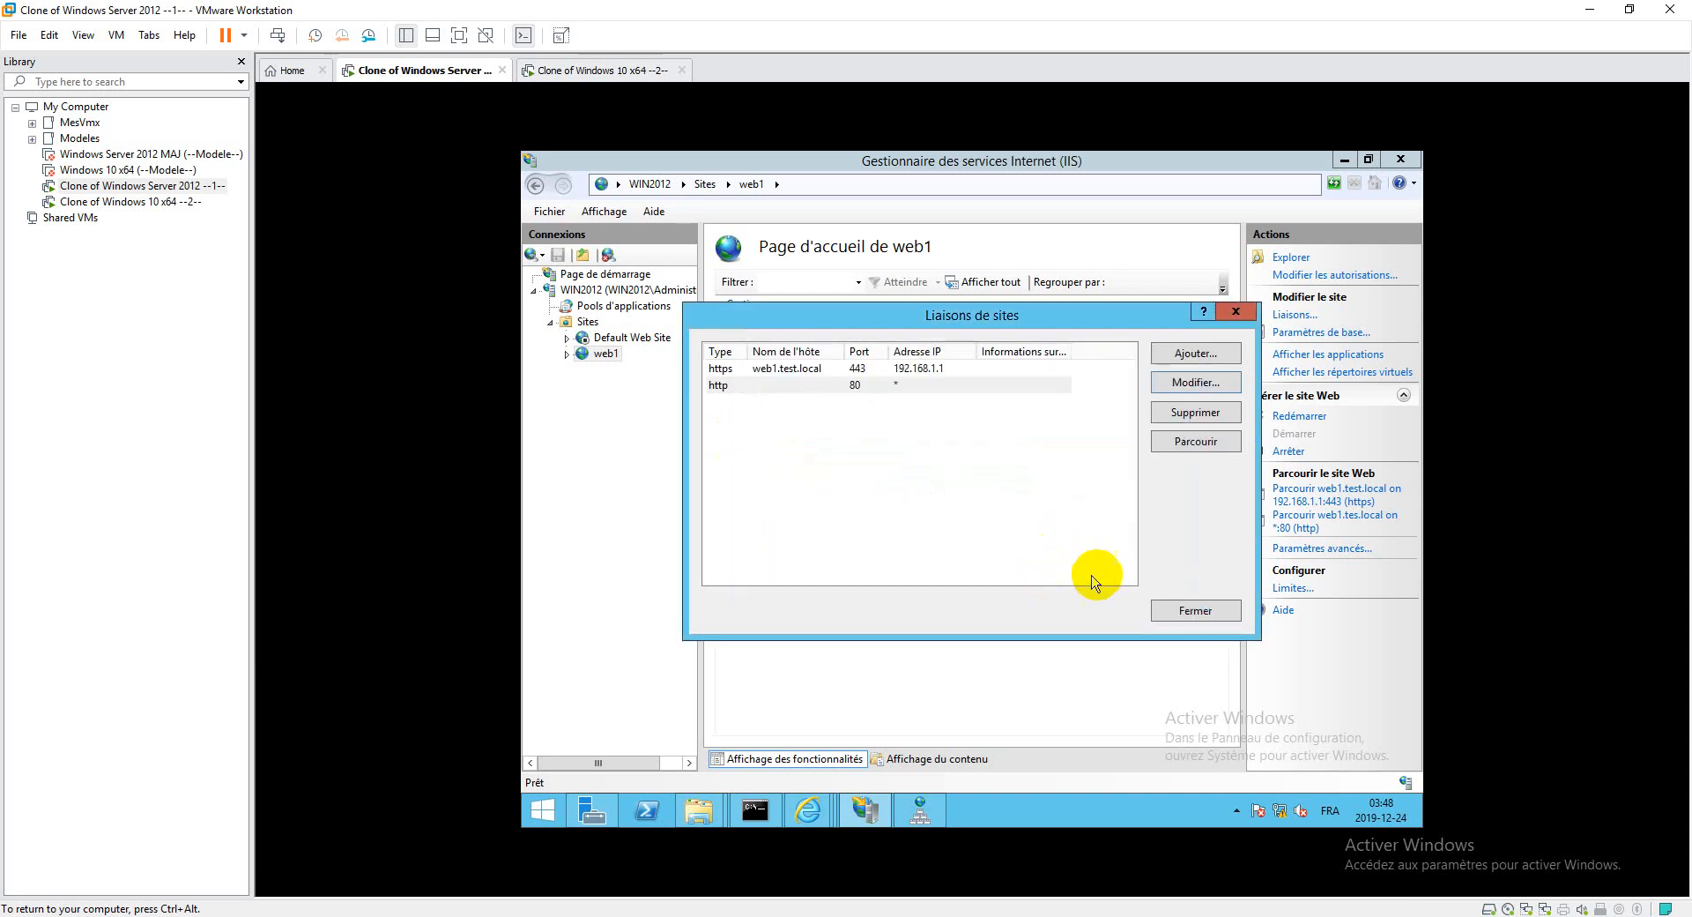
click(1181, 608)
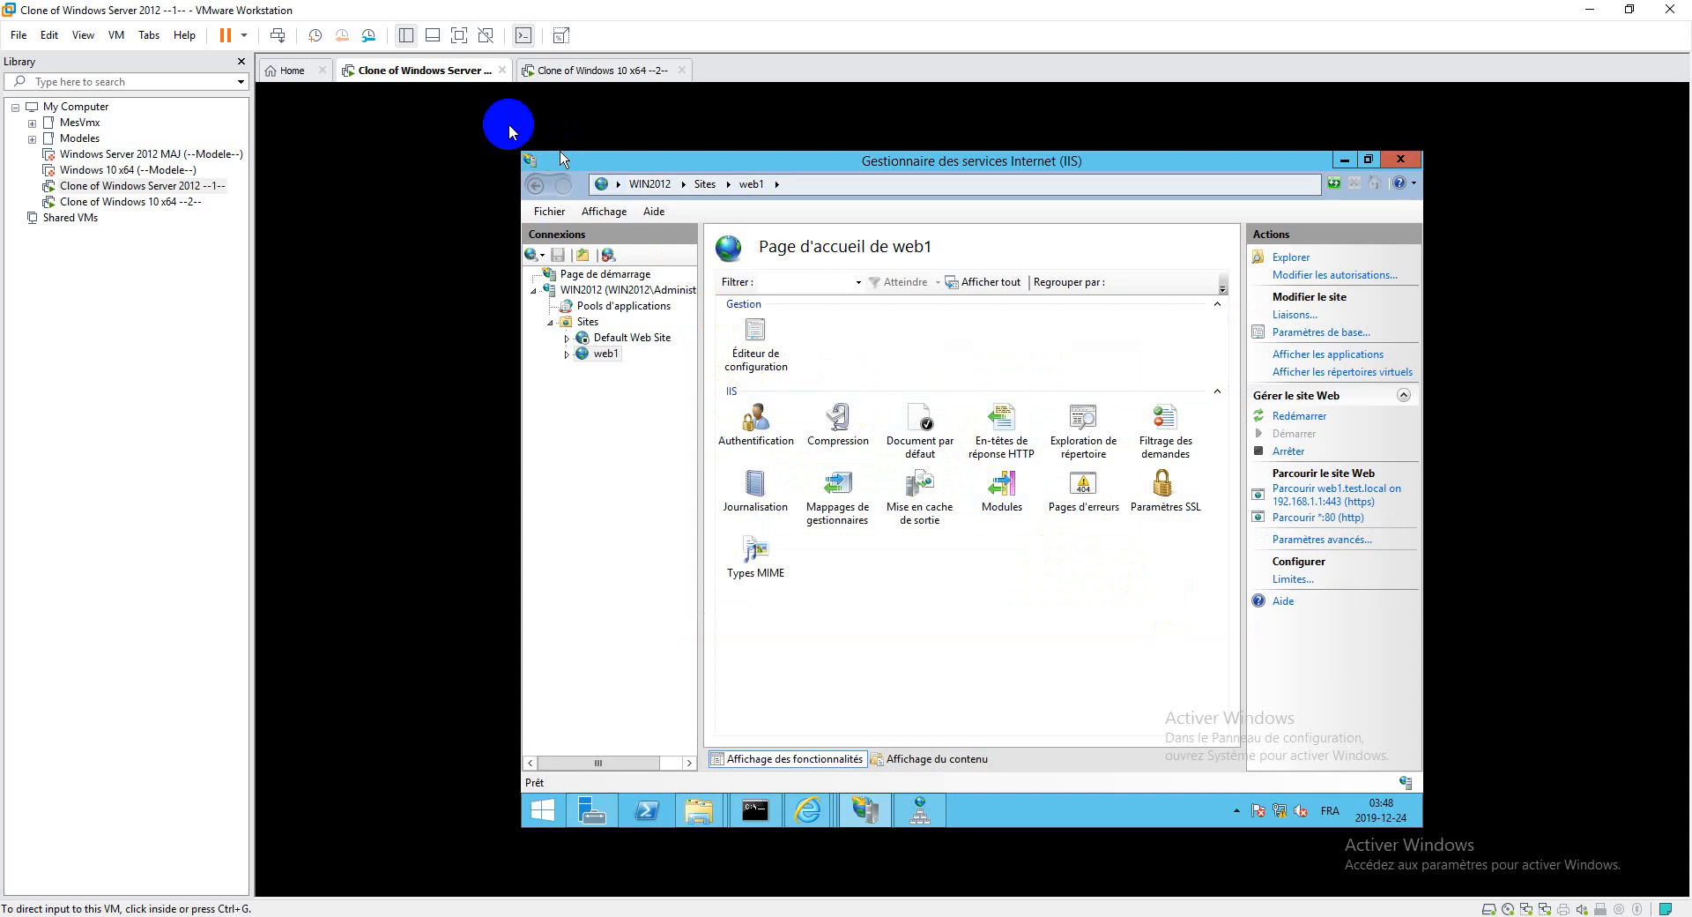
click(609, 77)
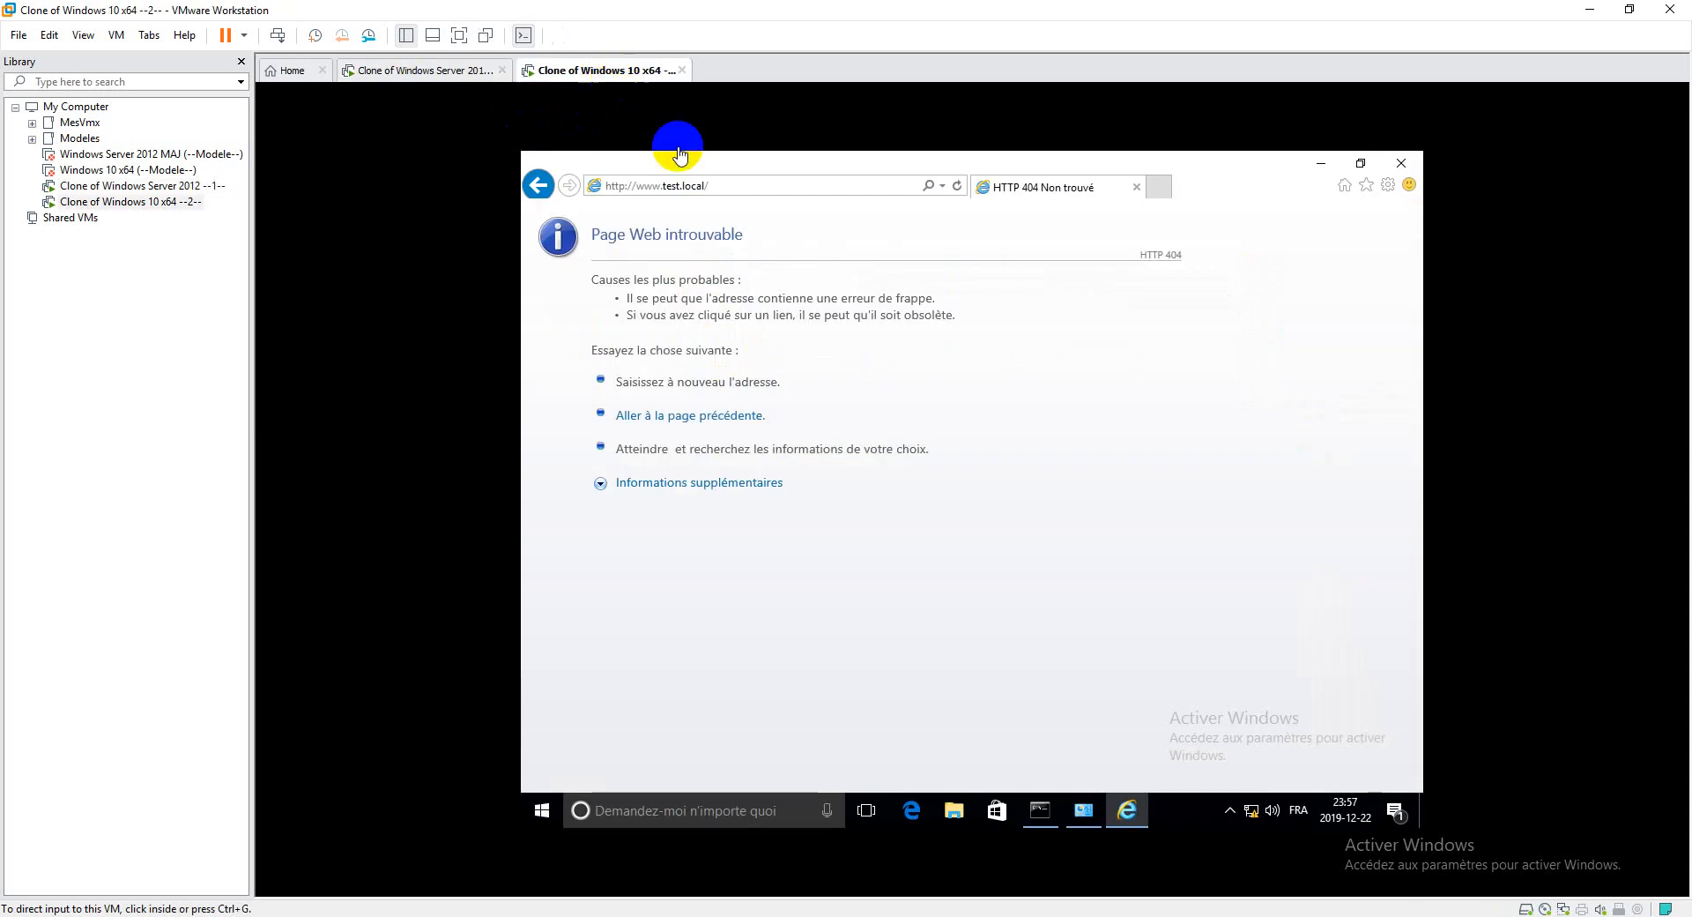
click(754, 188)
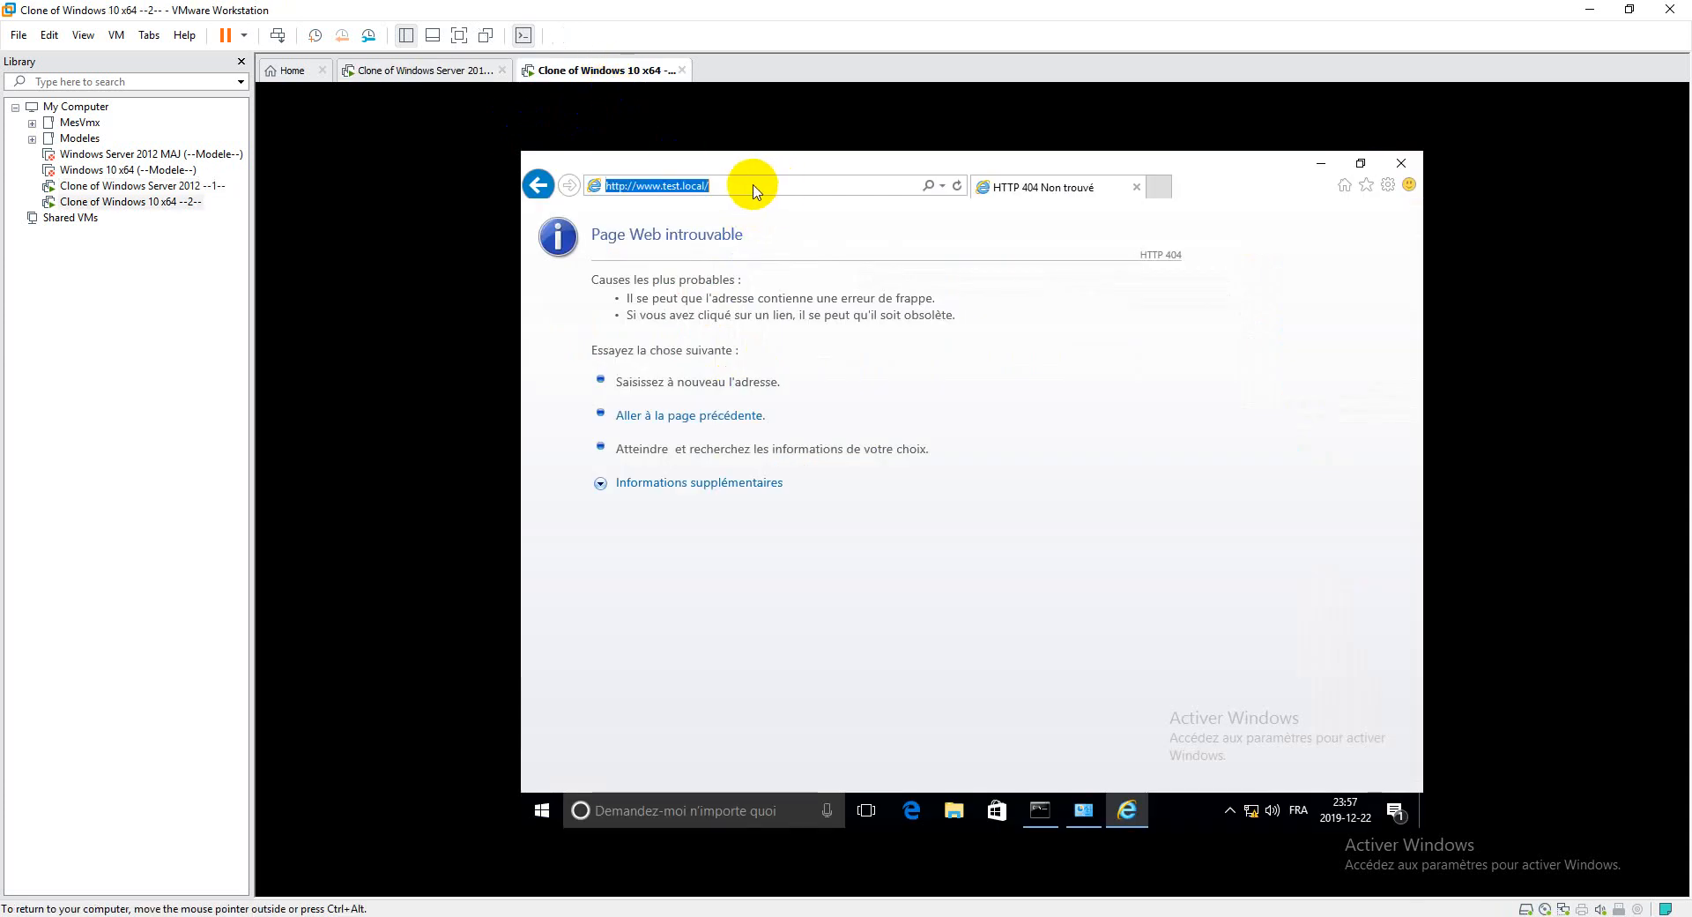
click(956, 187)
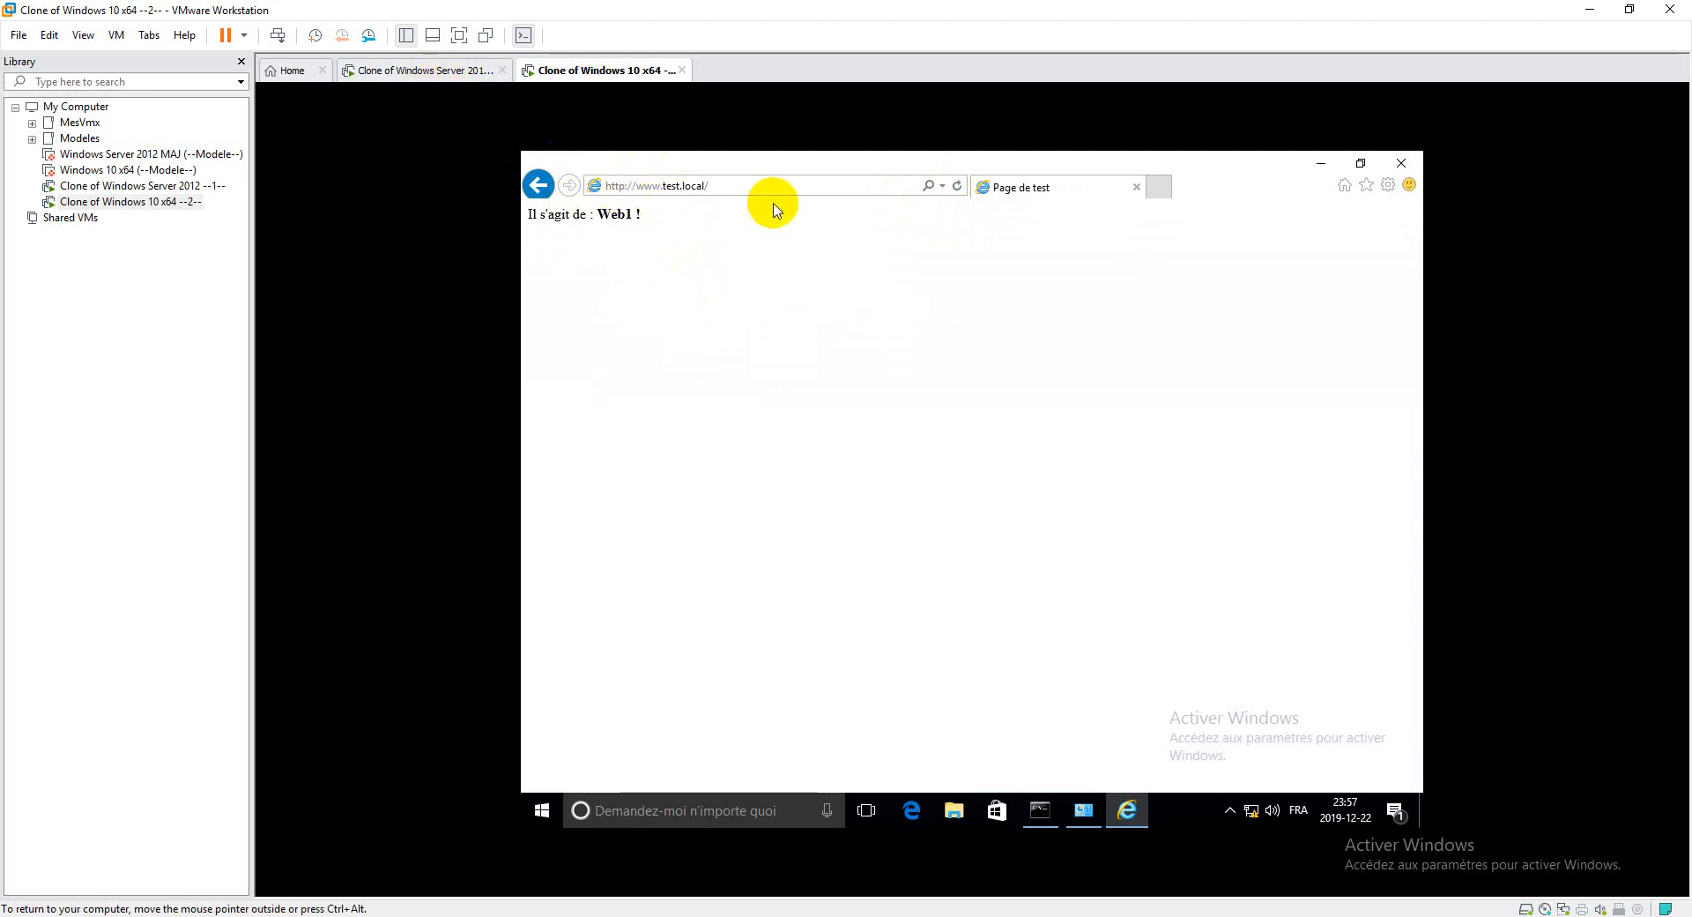
Switch to the Windows Server 2012 virtual machine, check the www alias in DNS Manager and return to IIS Manager.
click(423, 75)
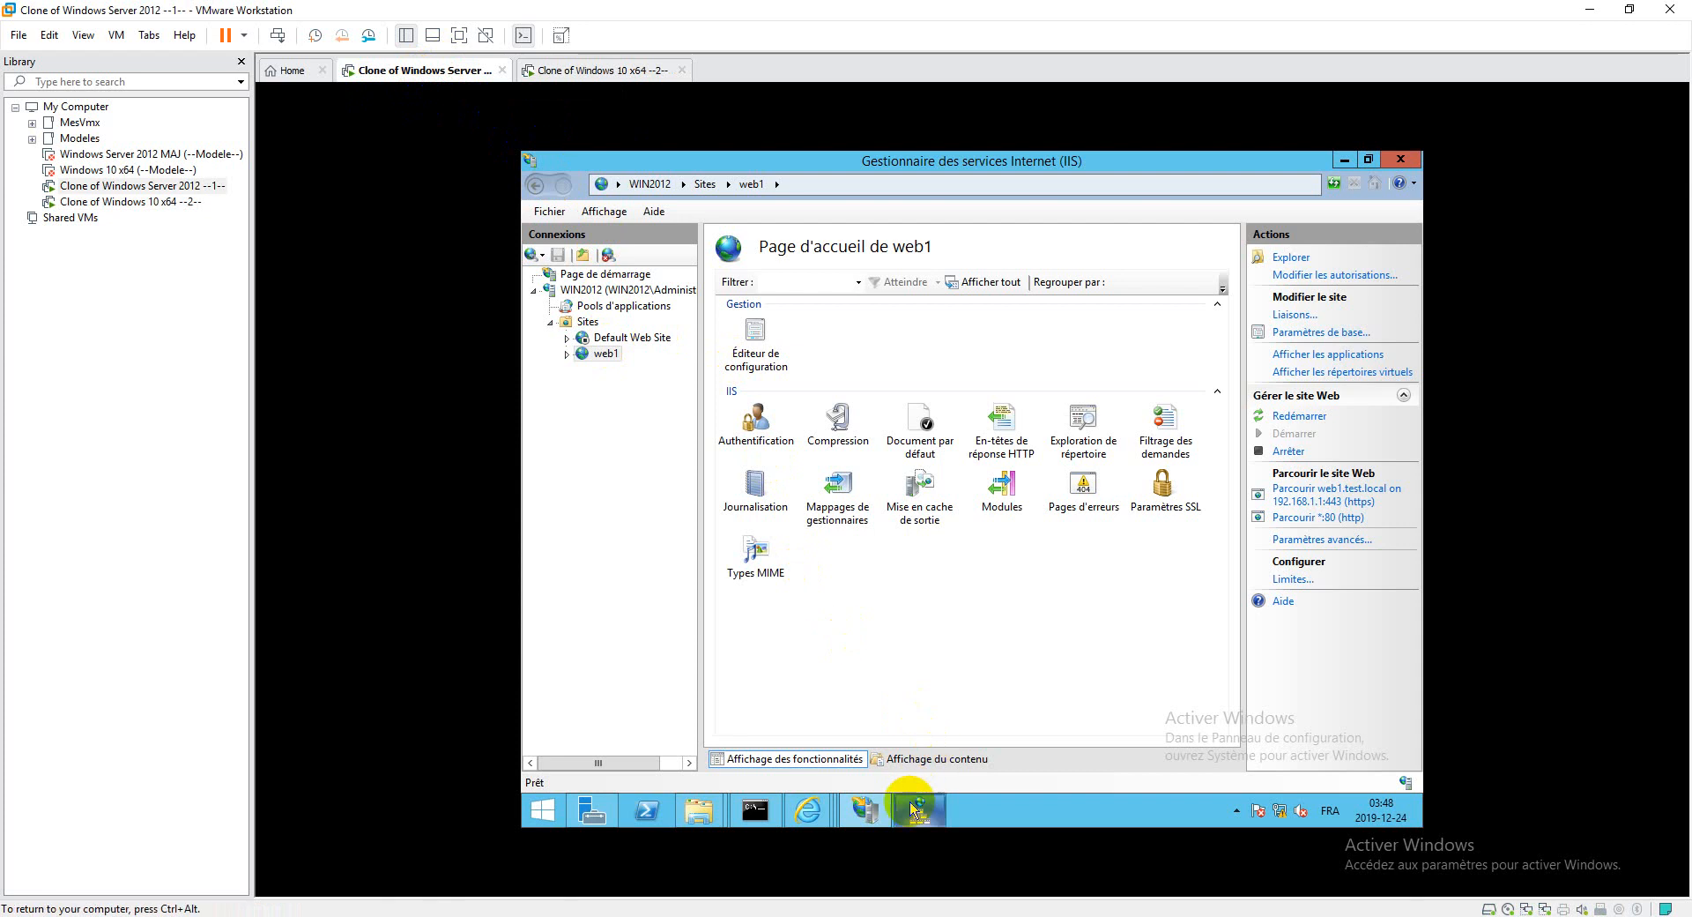
mouse_move(918, 805)
click(886, 727)
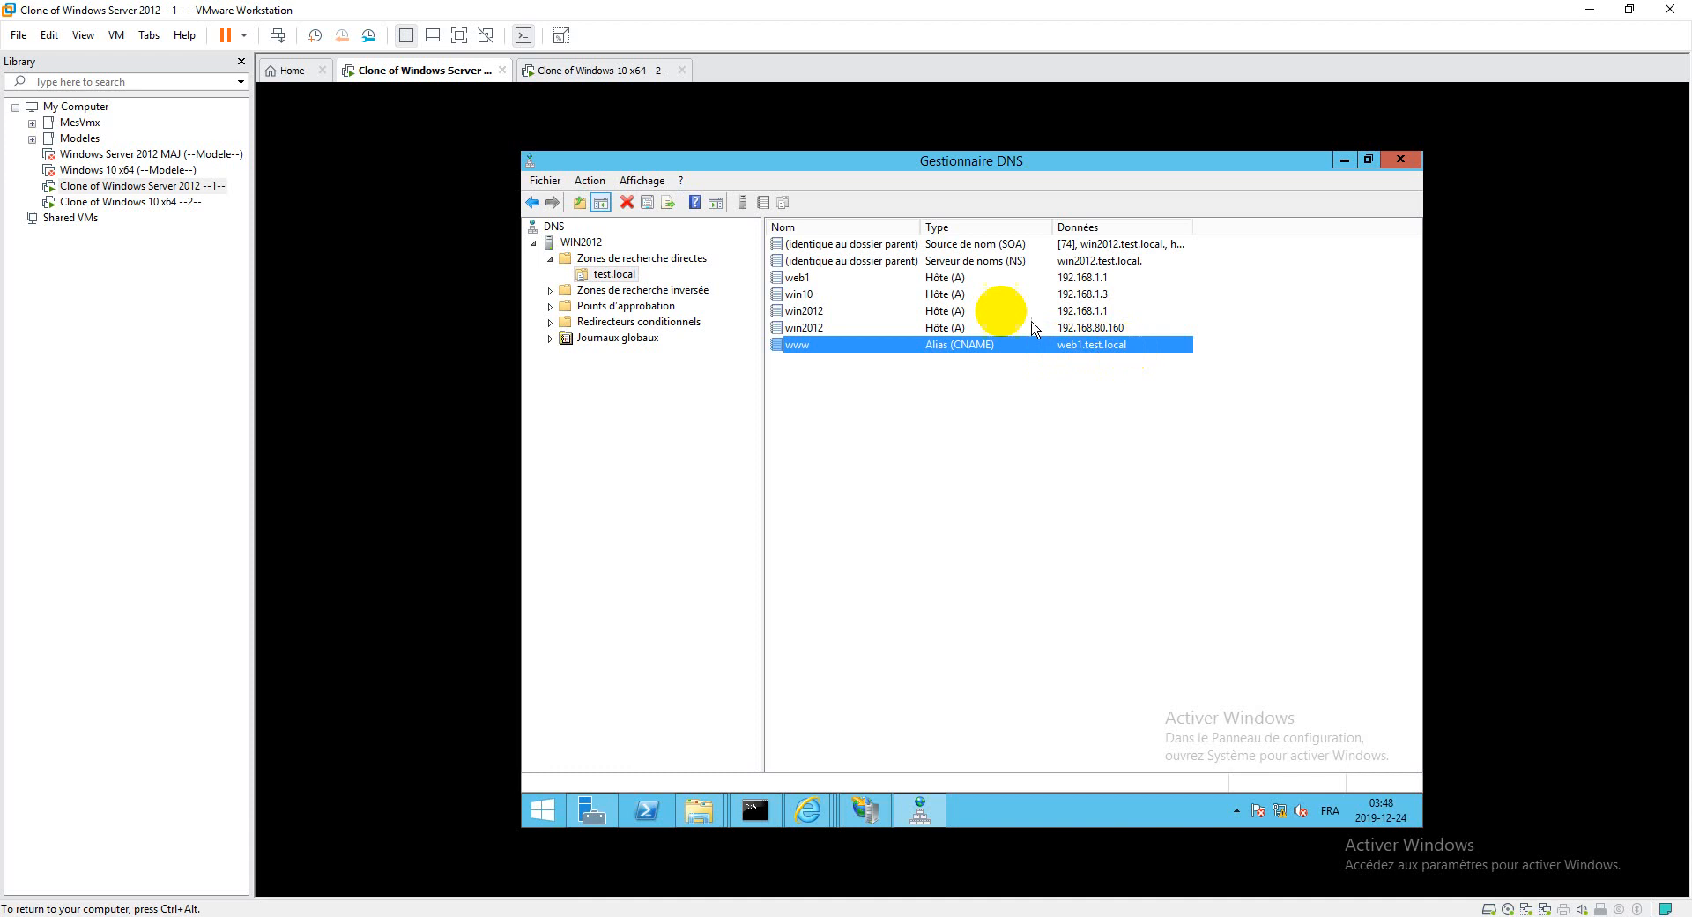
click(872, 806)
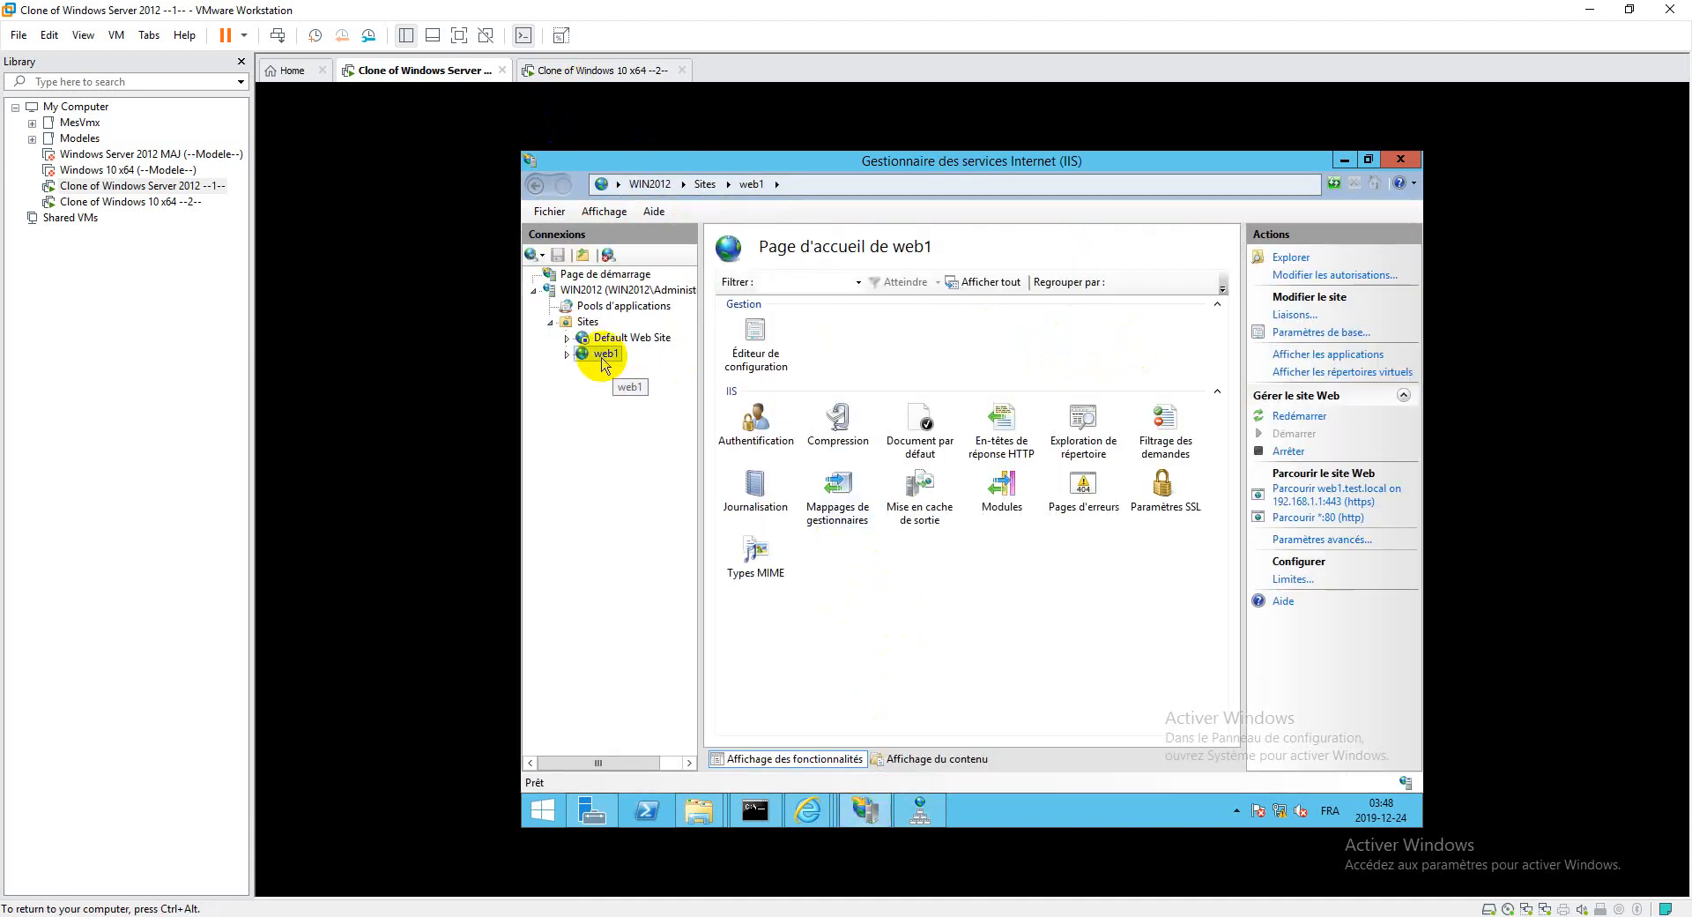
Set the host name of web1's http binding on port 80 to web1.test.local and close the site bindings.
click(1295, 314)
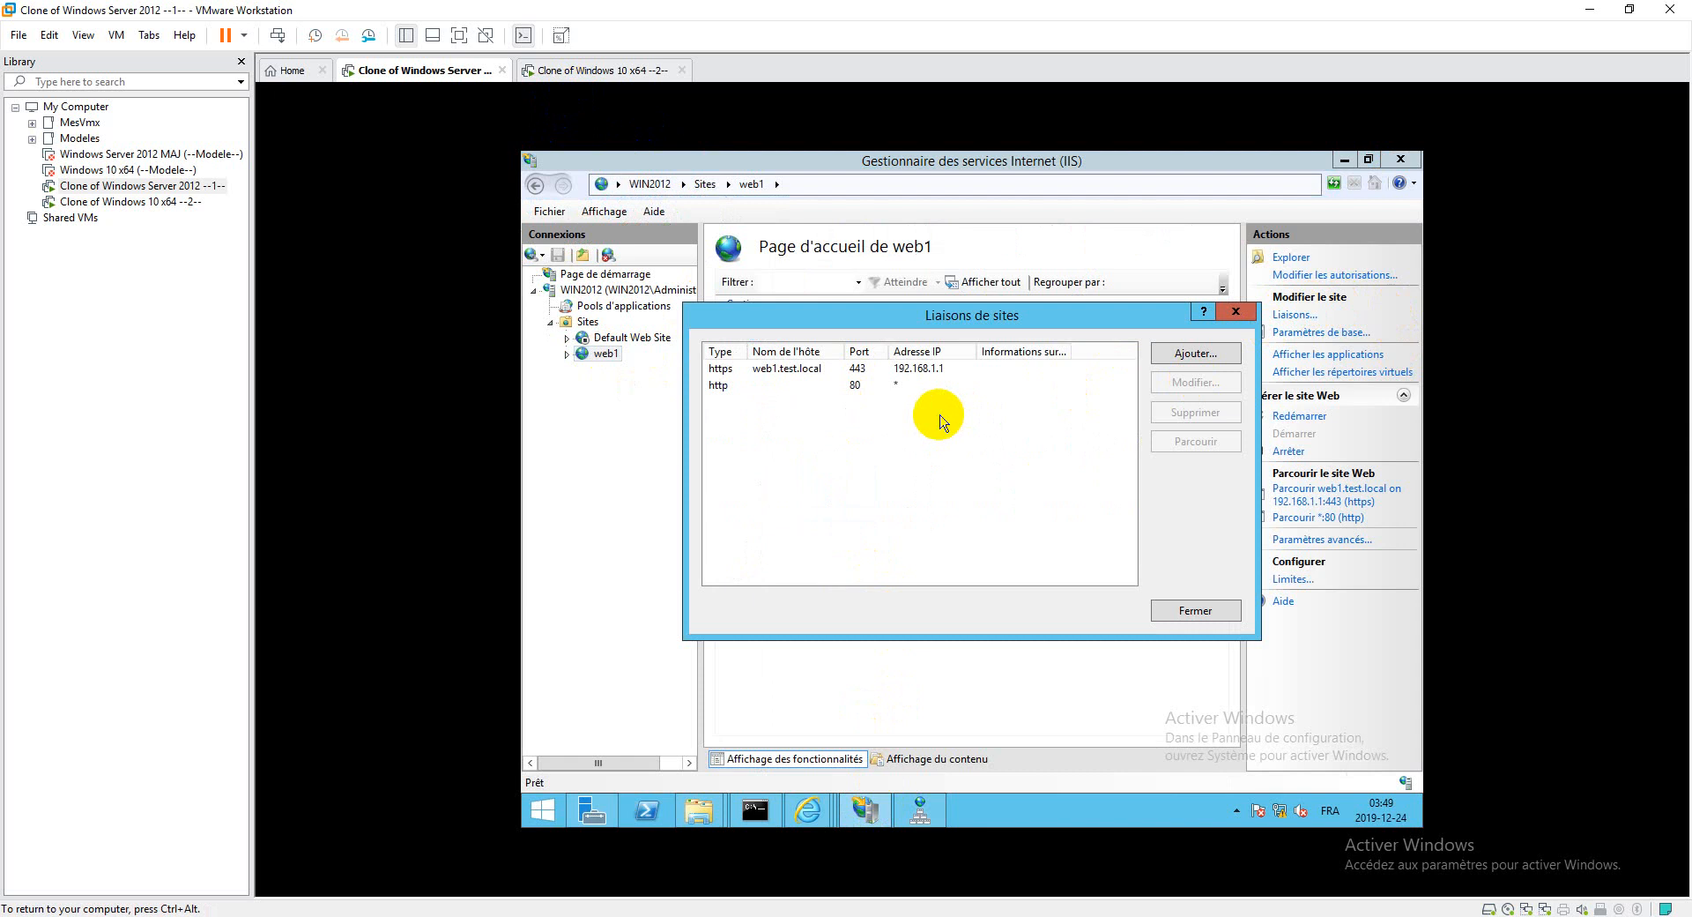
click(860, 386)
click(1194, 383)
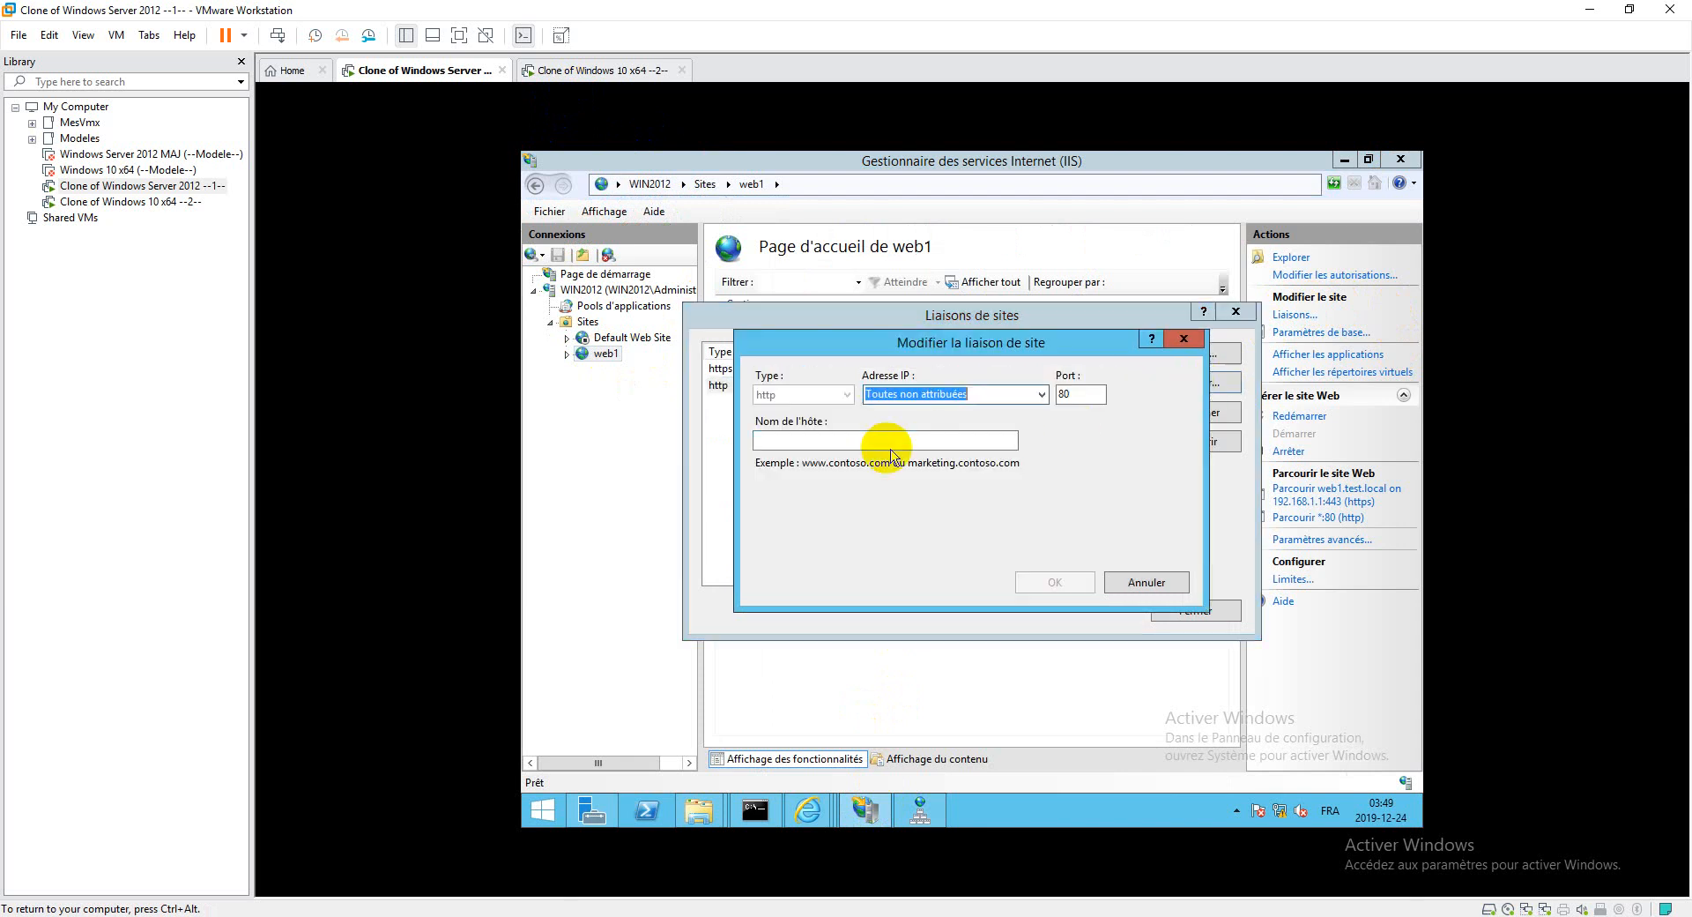
click(774, 438)
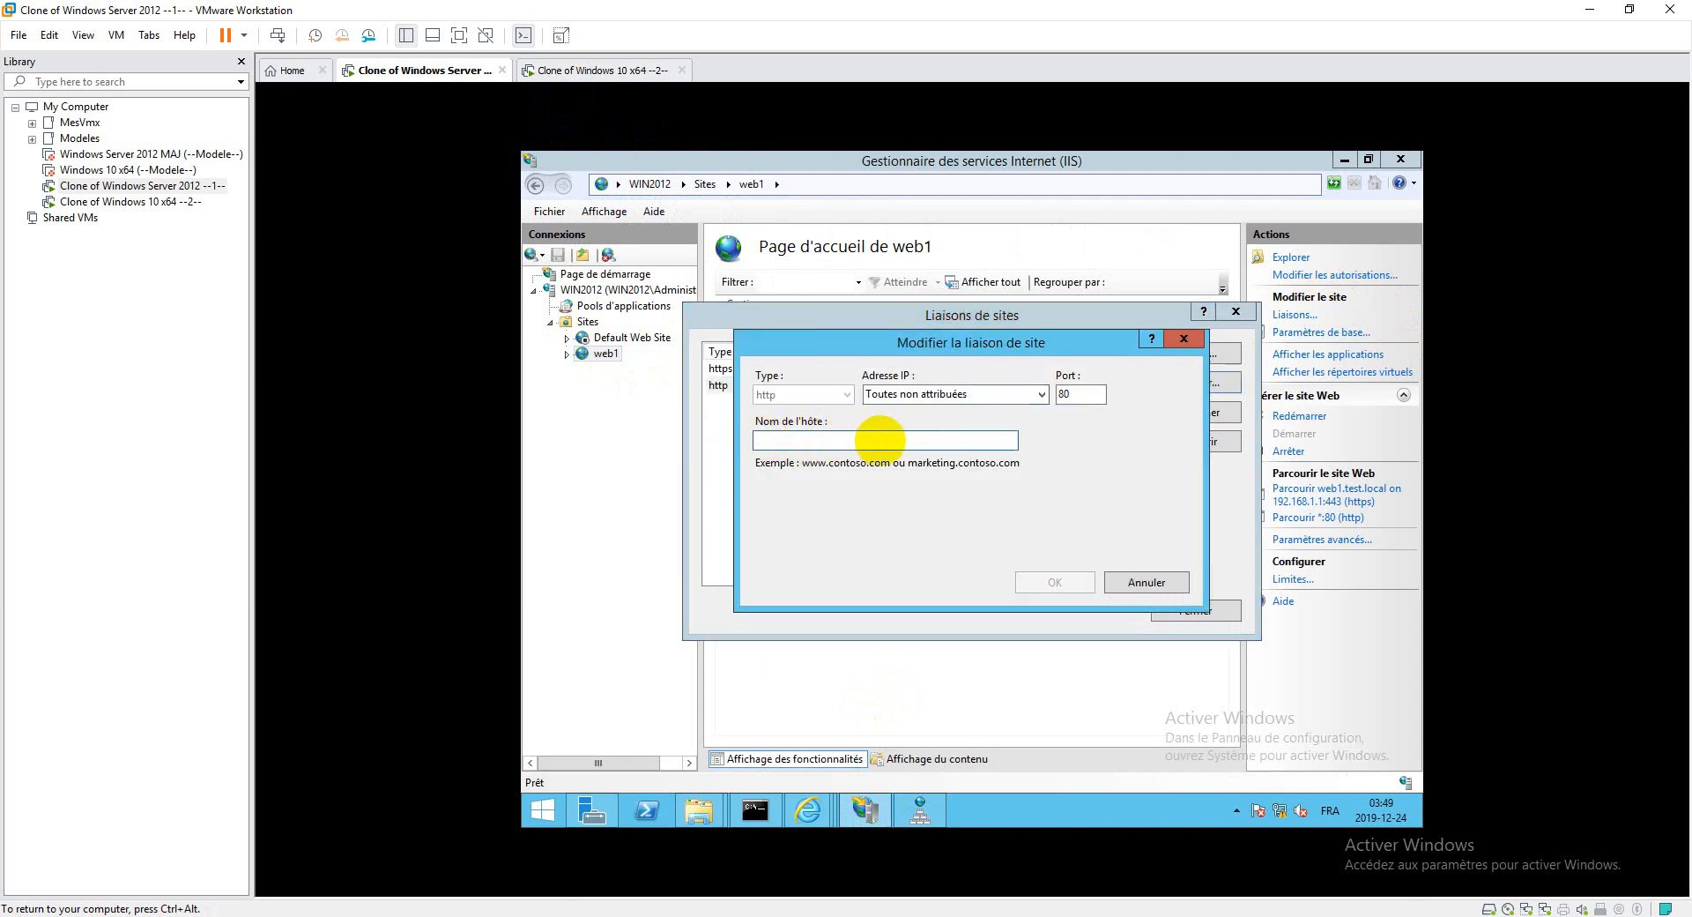
text(web1.test.local)
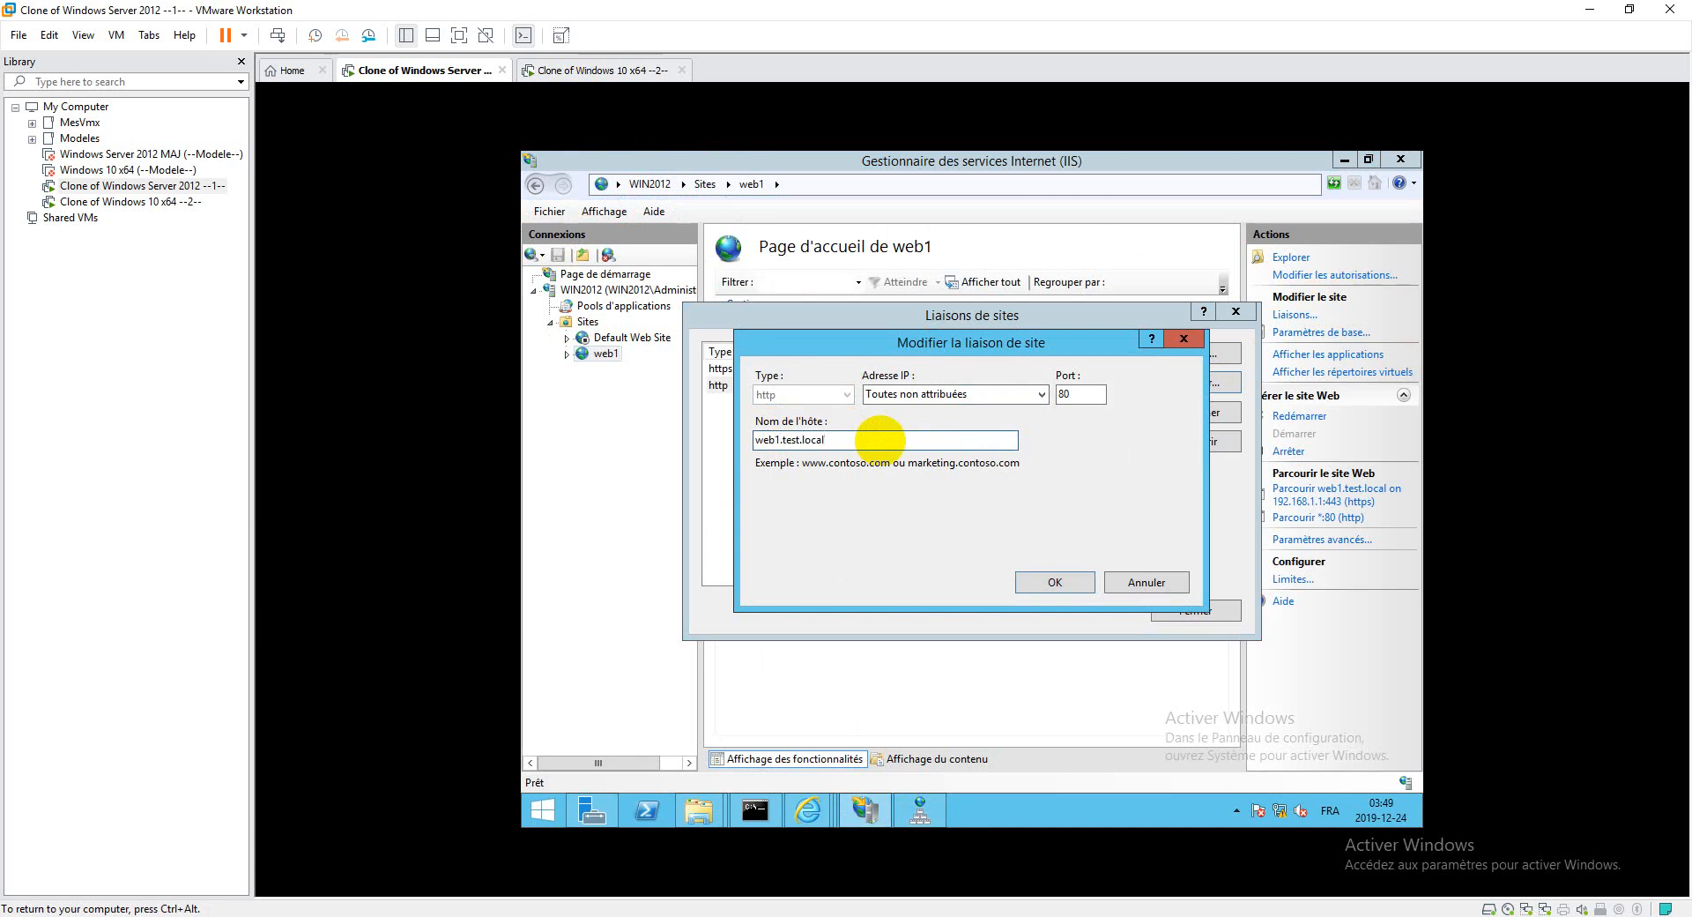
drag(828, 439, 731, 438)
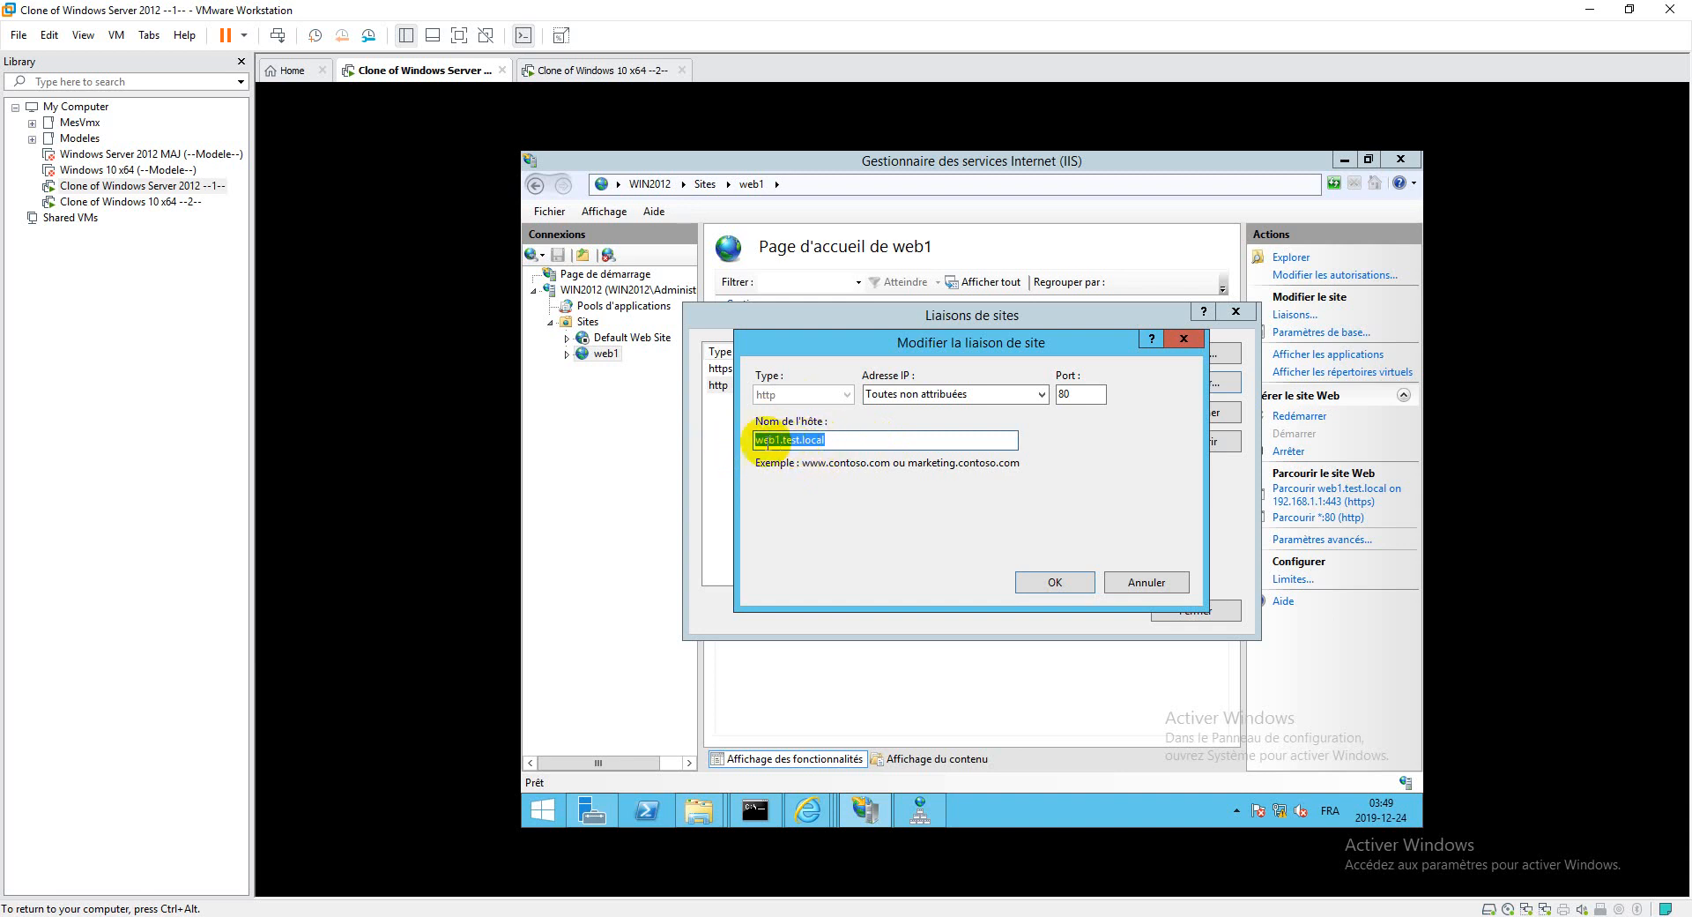
click(1053, 581)
click(1172, 610)
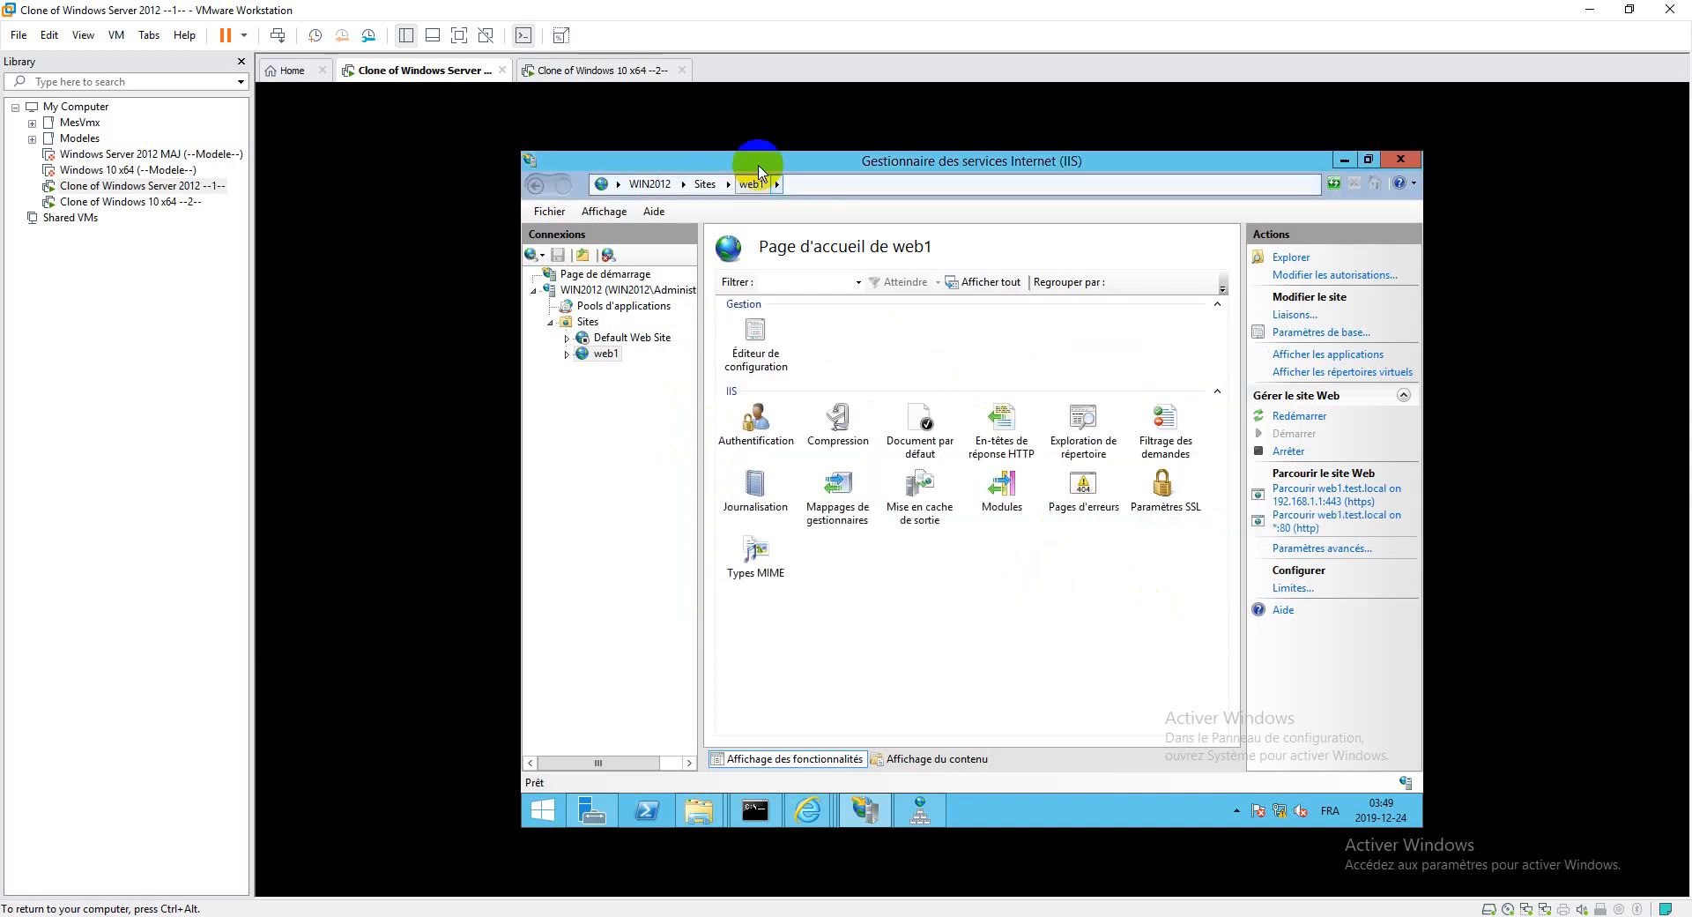
click(599, 70)
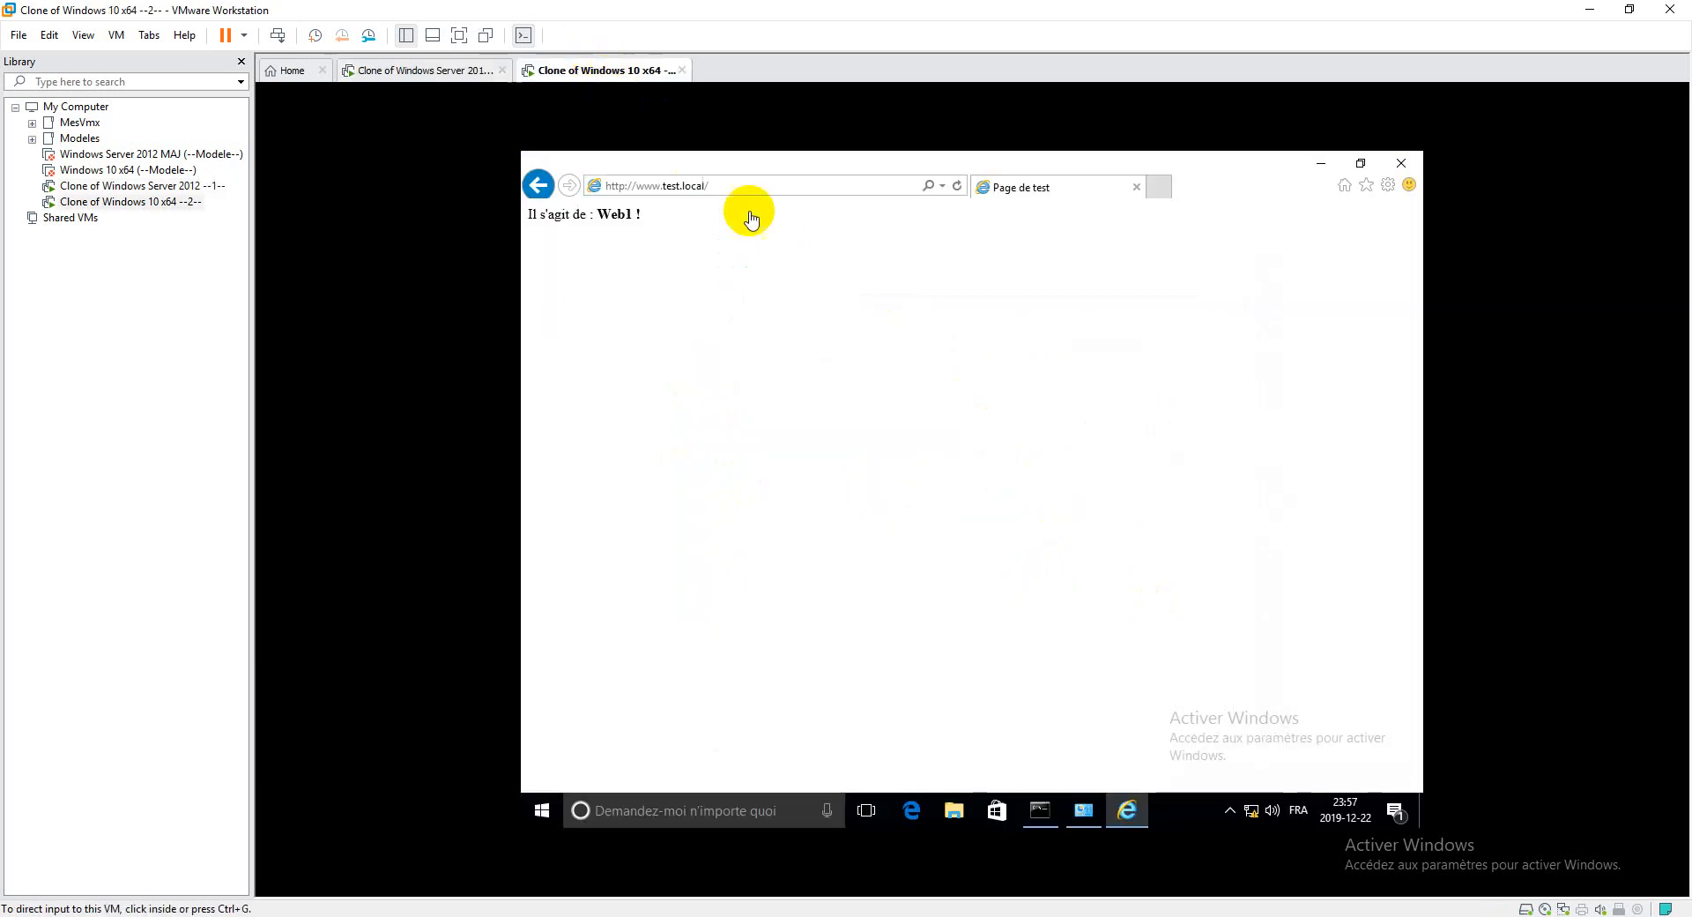
click(958, 186)
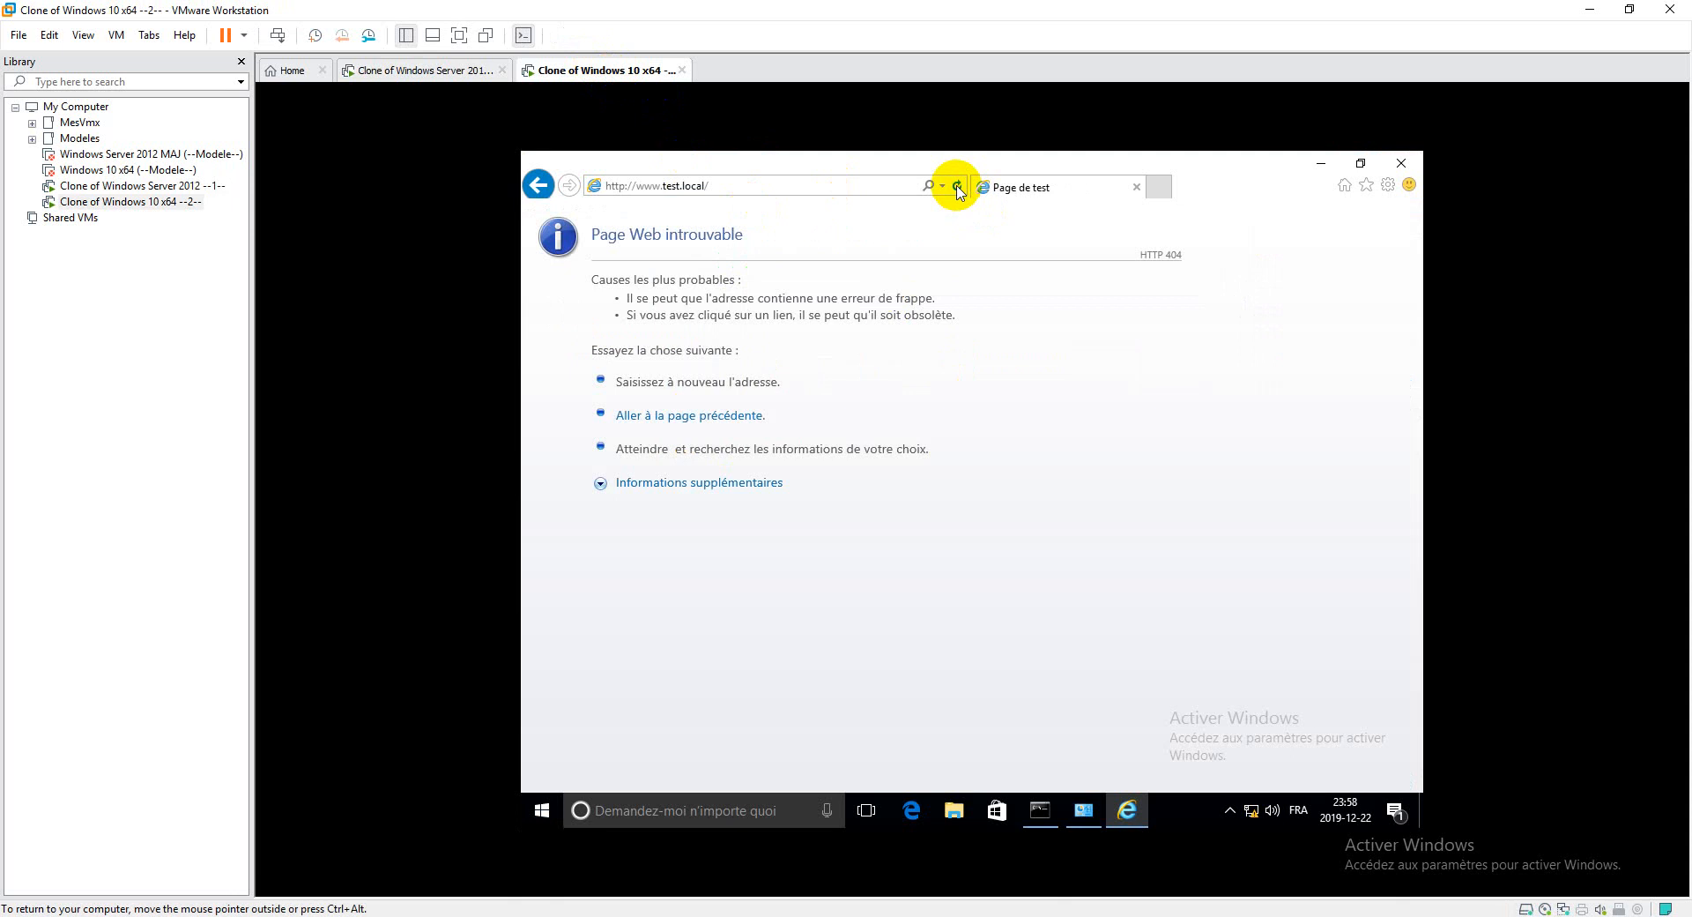
click(650, 187)
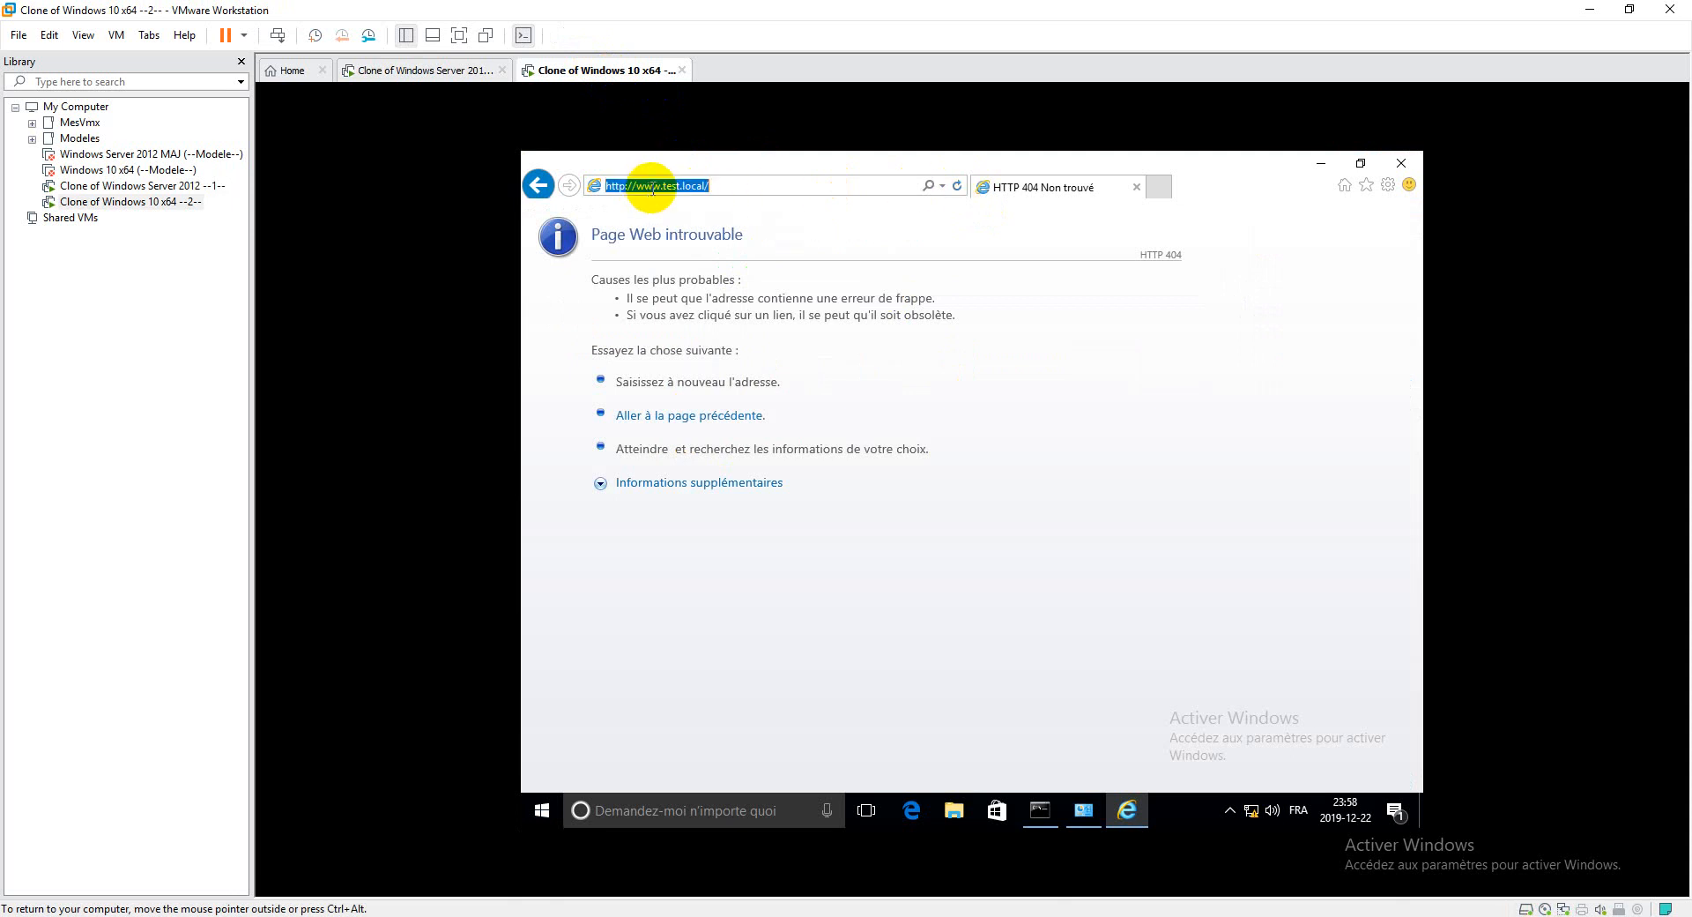
click(660, 185)
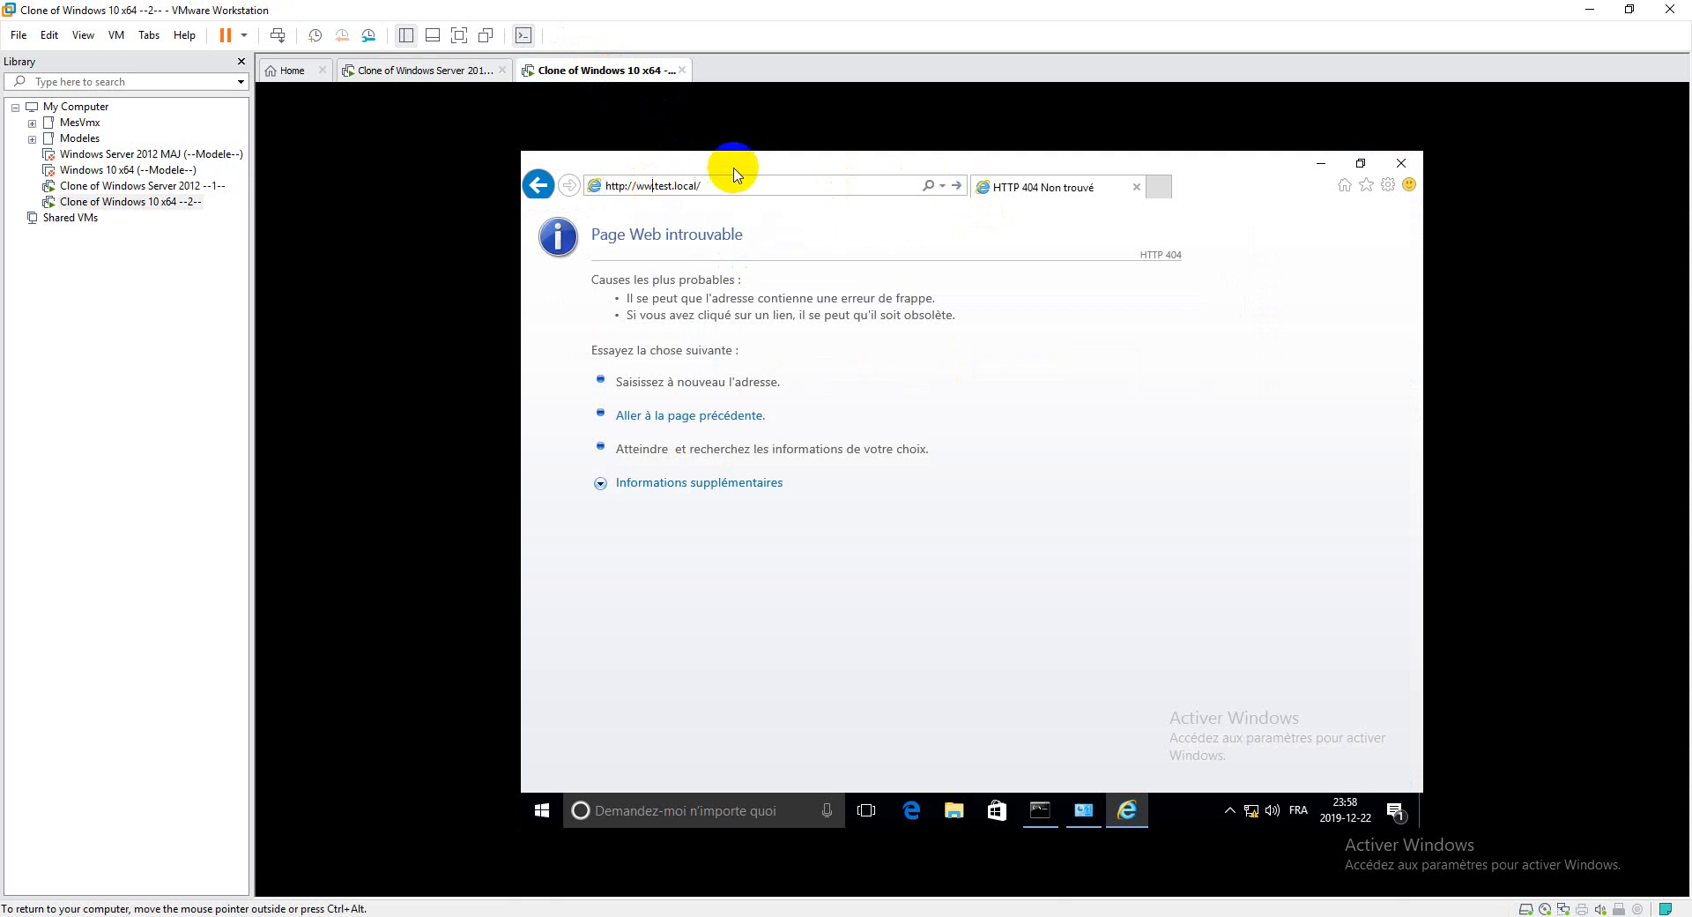
key(BackSpace)
key(BackSpace)
key(BackSpace)
text(/)
key(Delete)
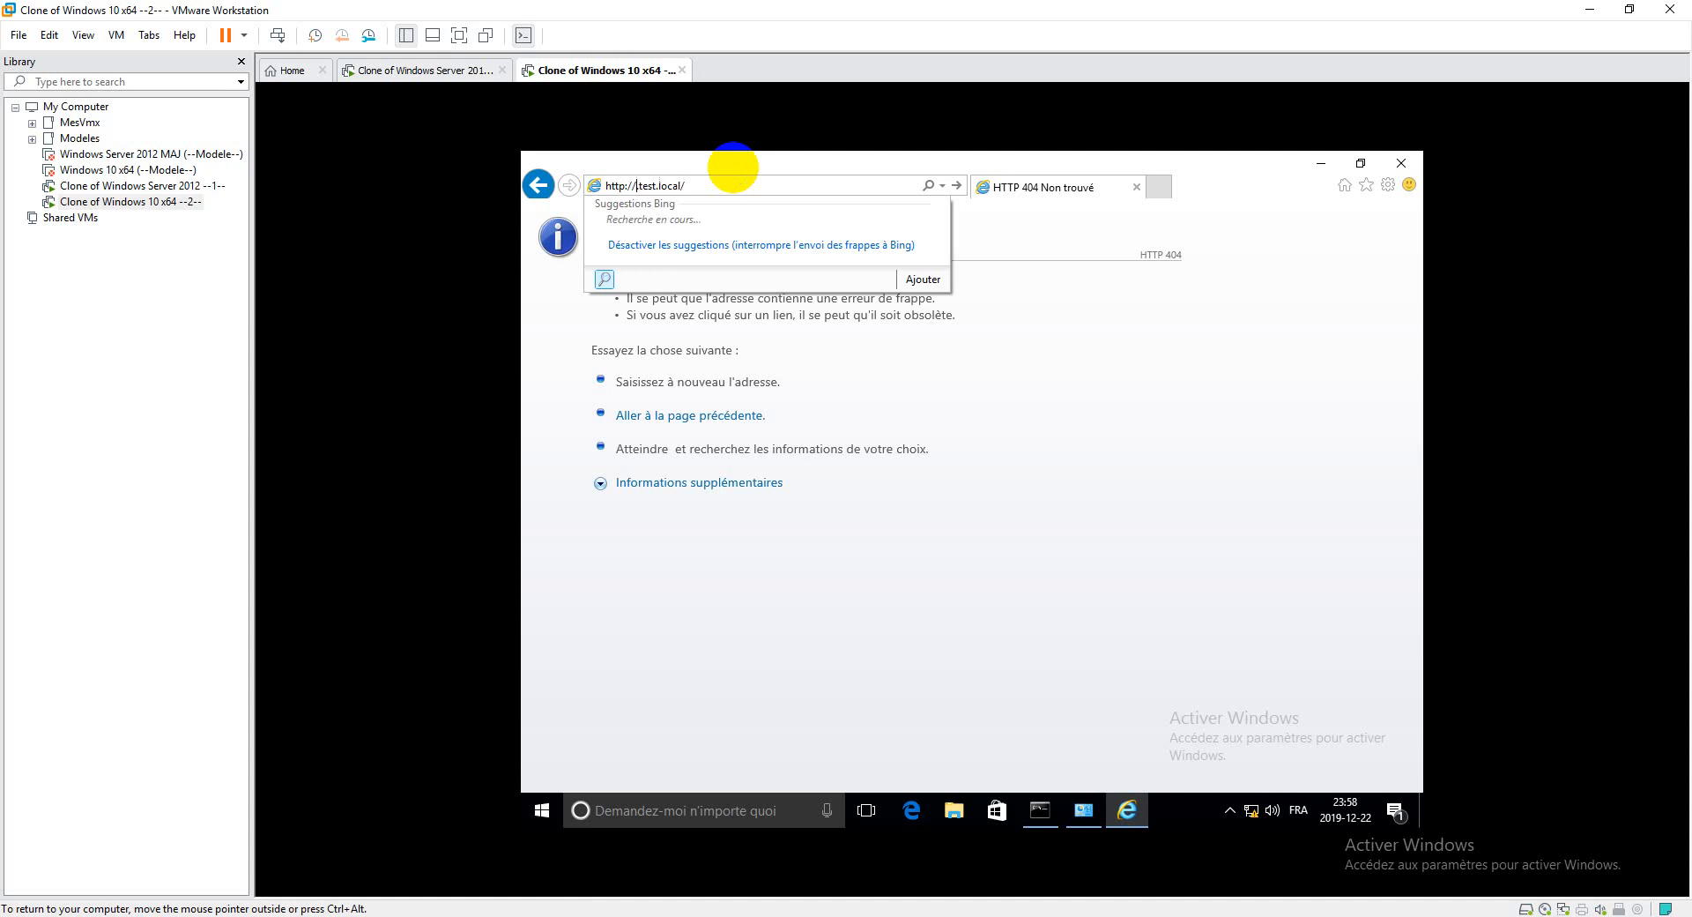
text(web)
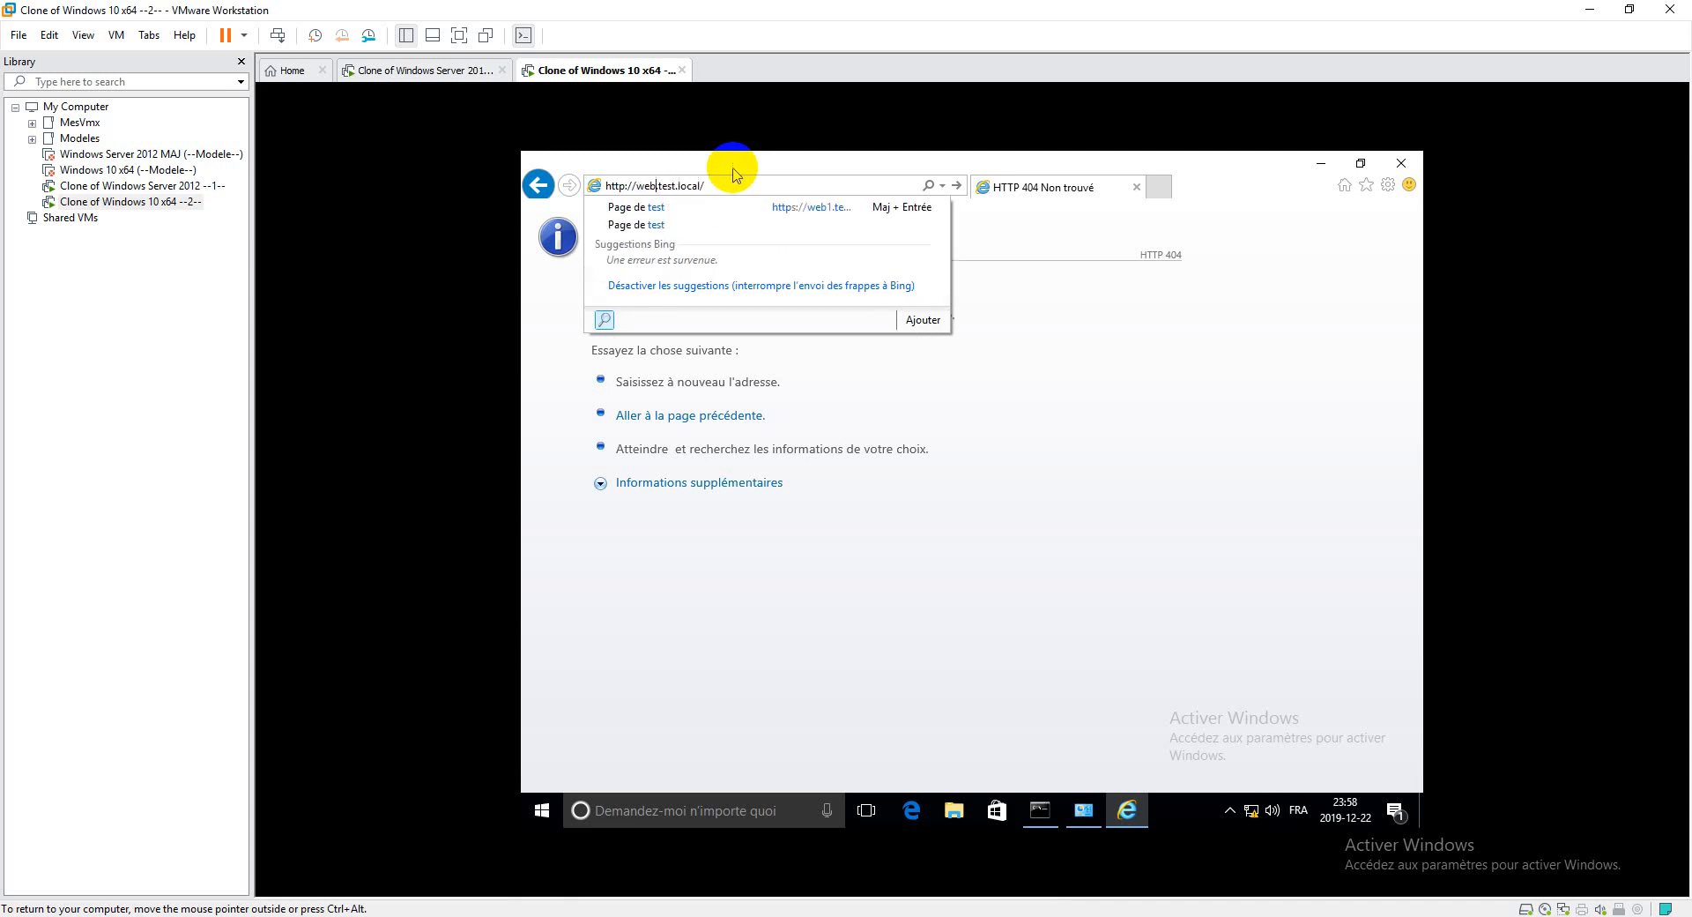
text(1.)
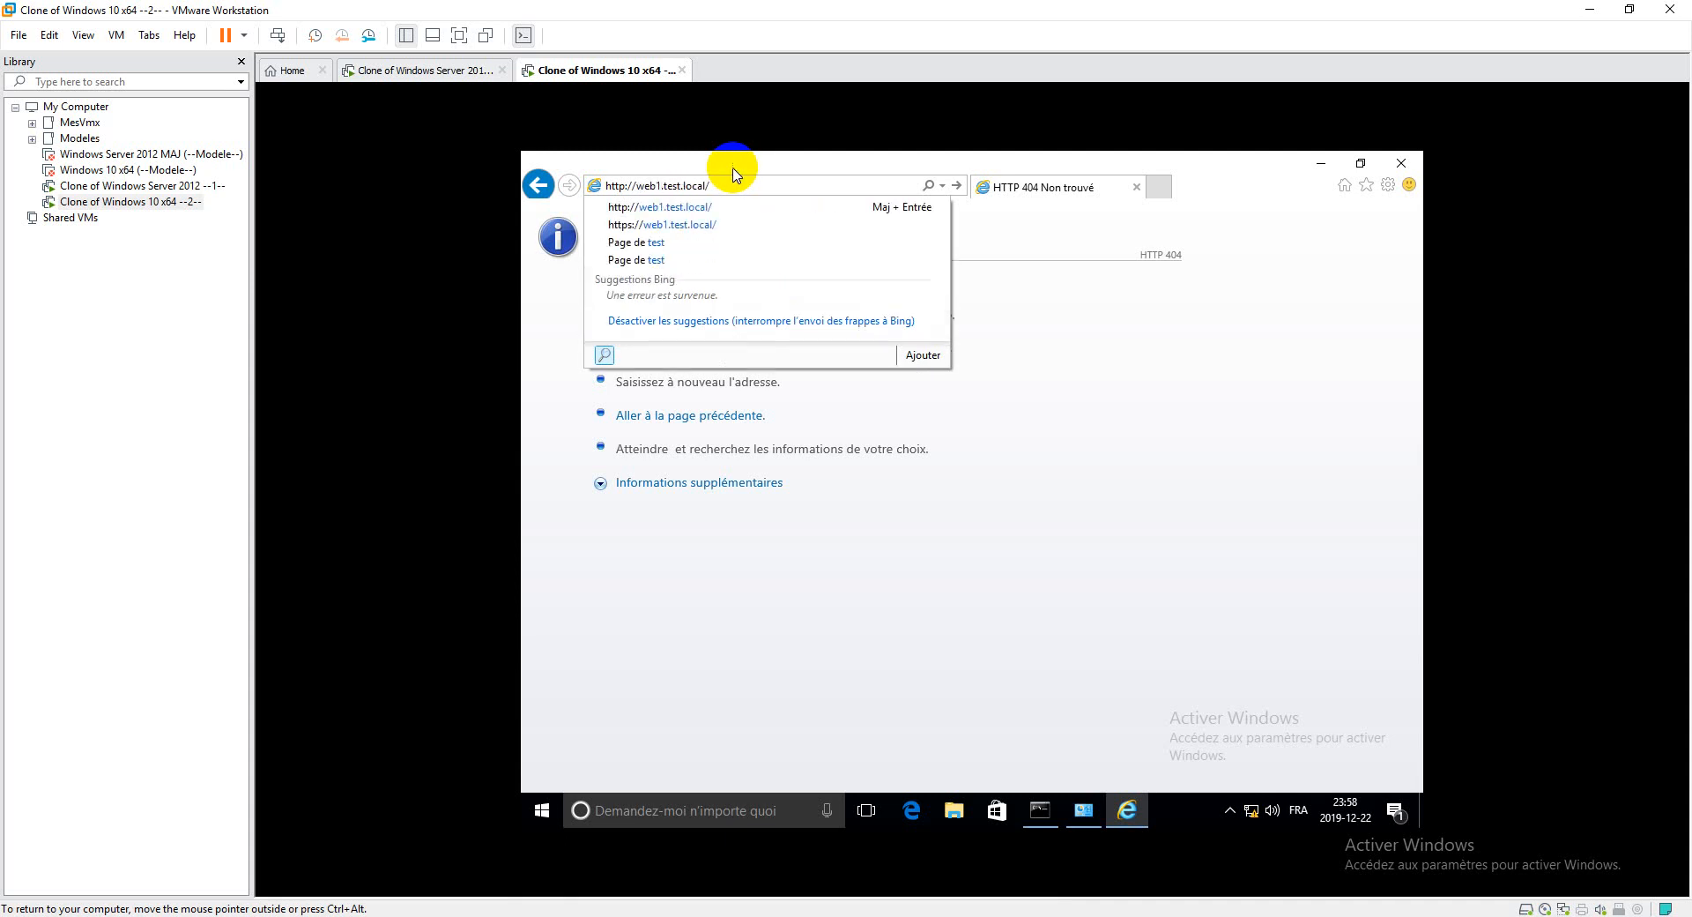
key(Return)
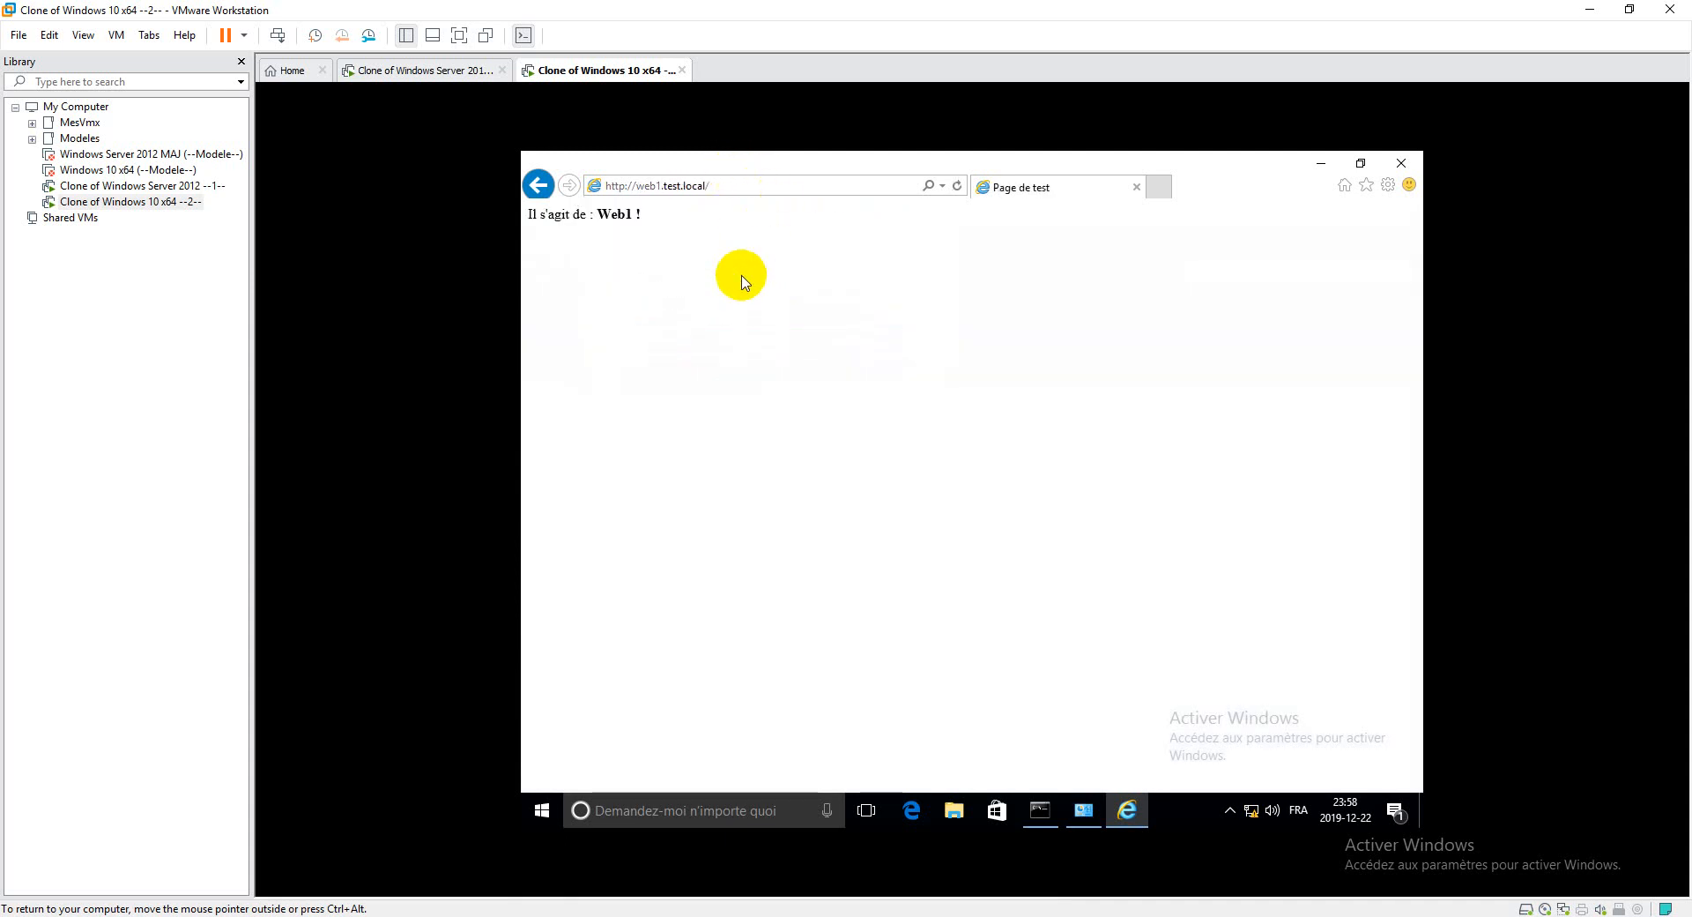